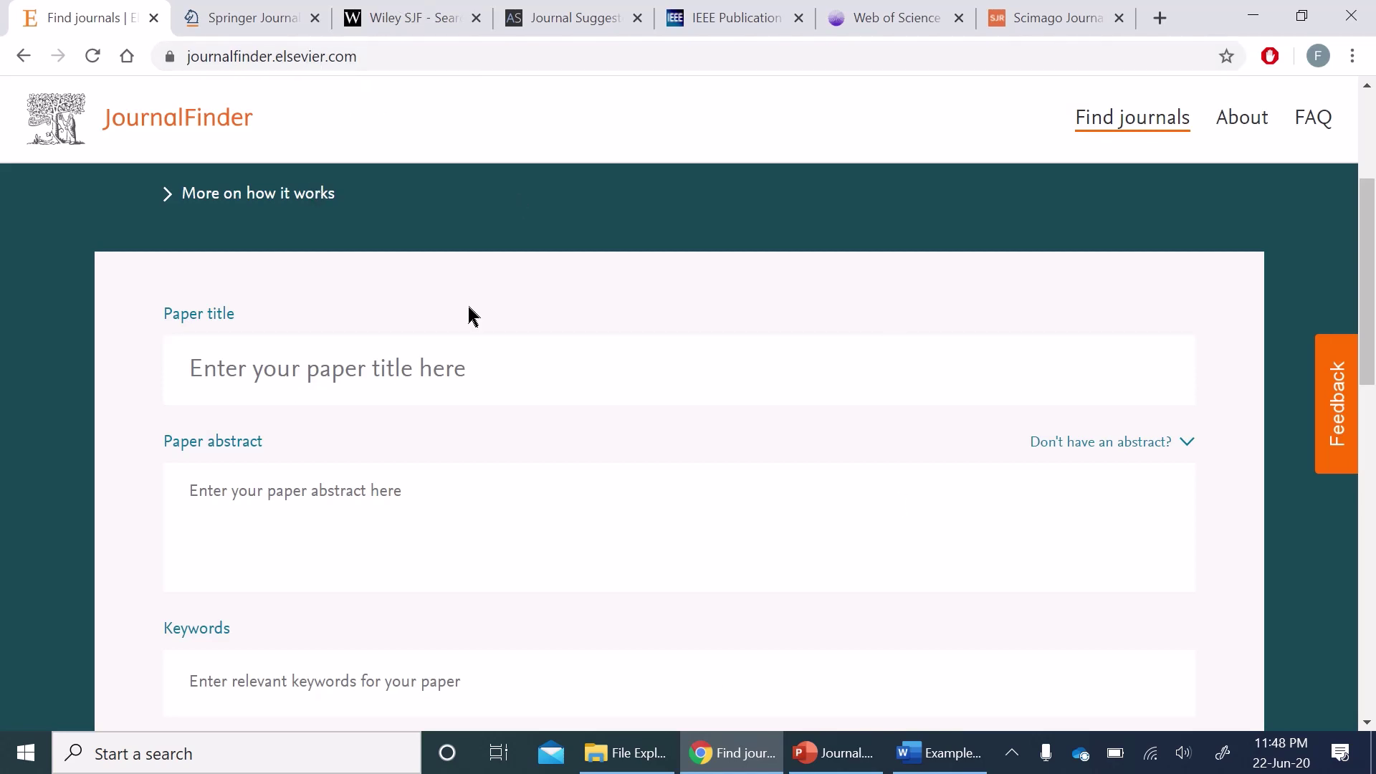
# - Inspect JournalFinder's empty Paper title and Keywords inputs and the Field of research list, choosing nothing
pyautogui.scroll(-1, 471, 316)
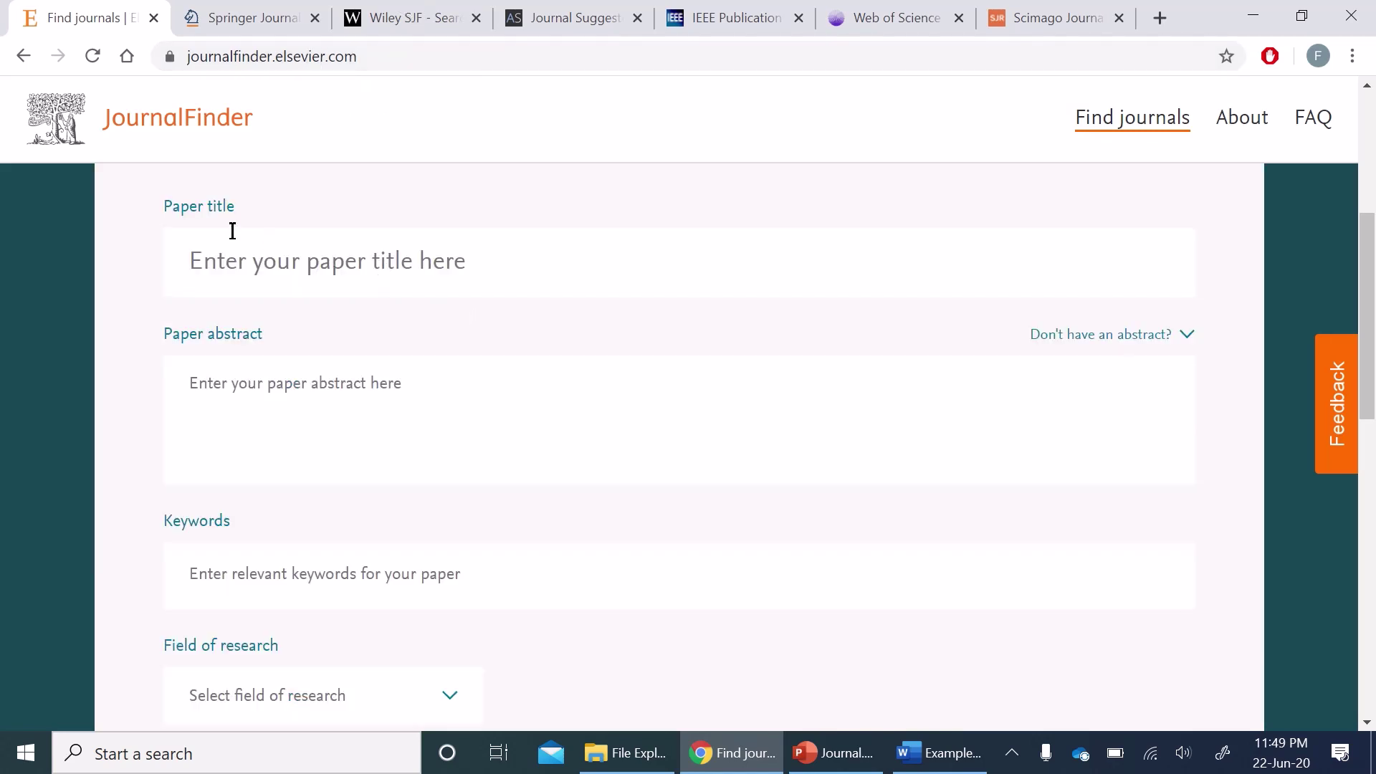
pyautogui.click(293, 261)
pyautogui.click(351, 570)
pyautogui.scroll(-1, 351, 570)
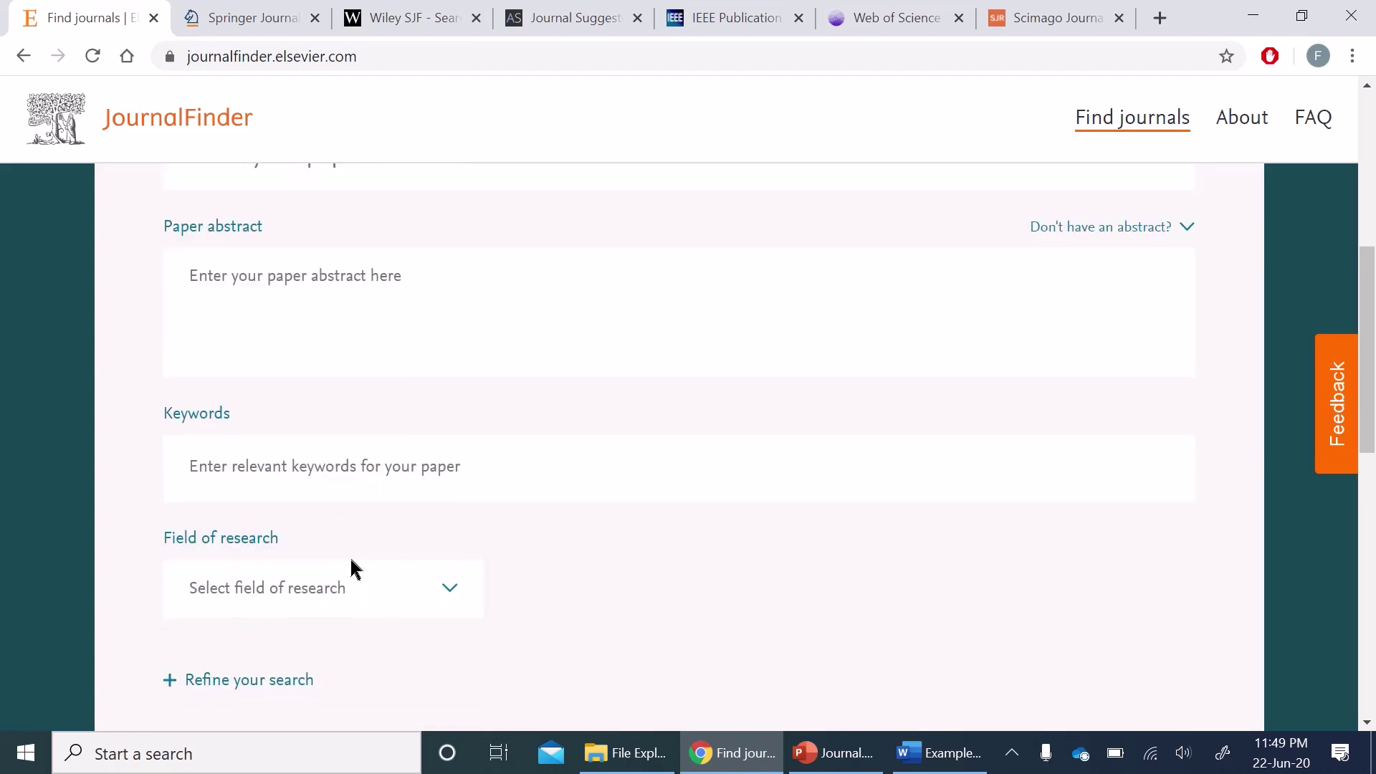
pyautogui.scroll(-1, 353, 569)
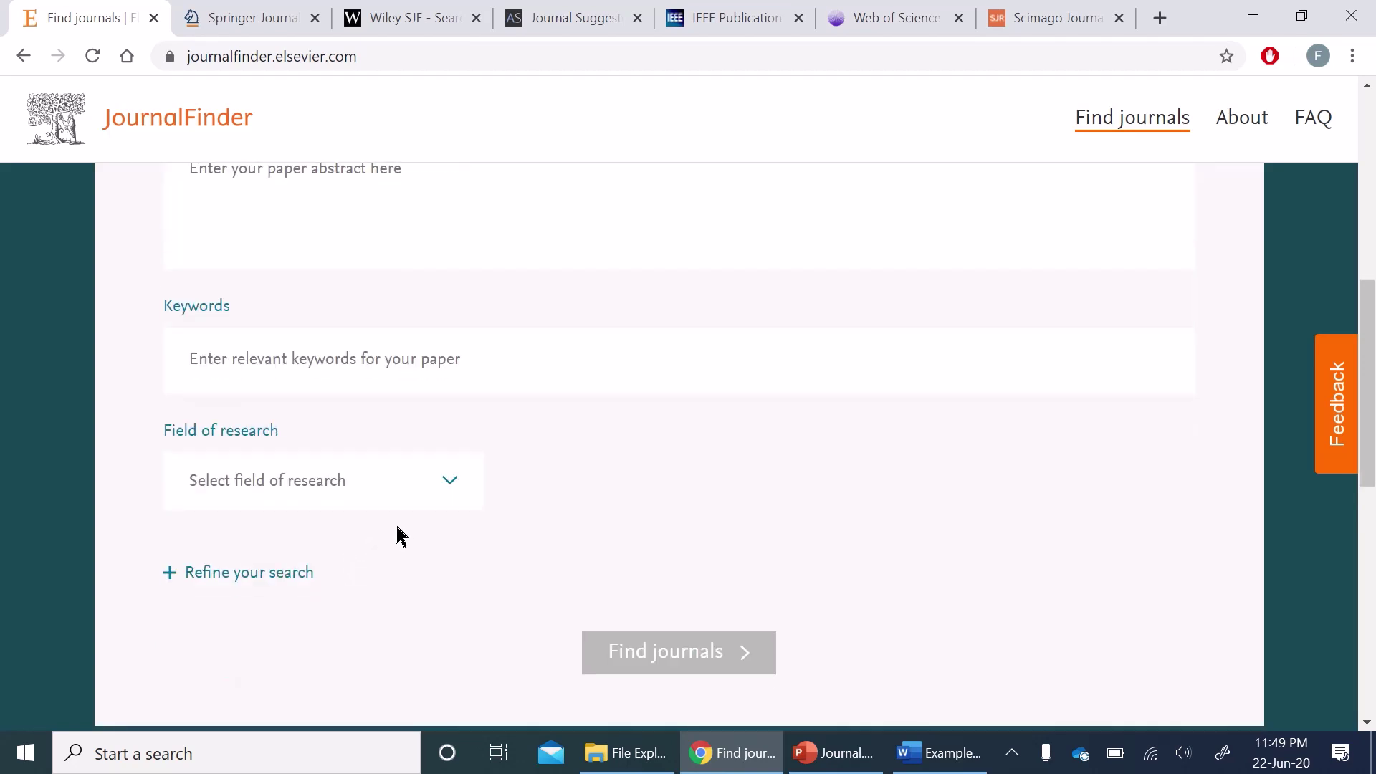
pyautogui.click(452, 492)
pyautogui.click(529, 467)
pyautogui.scroll(1, 537, 463)
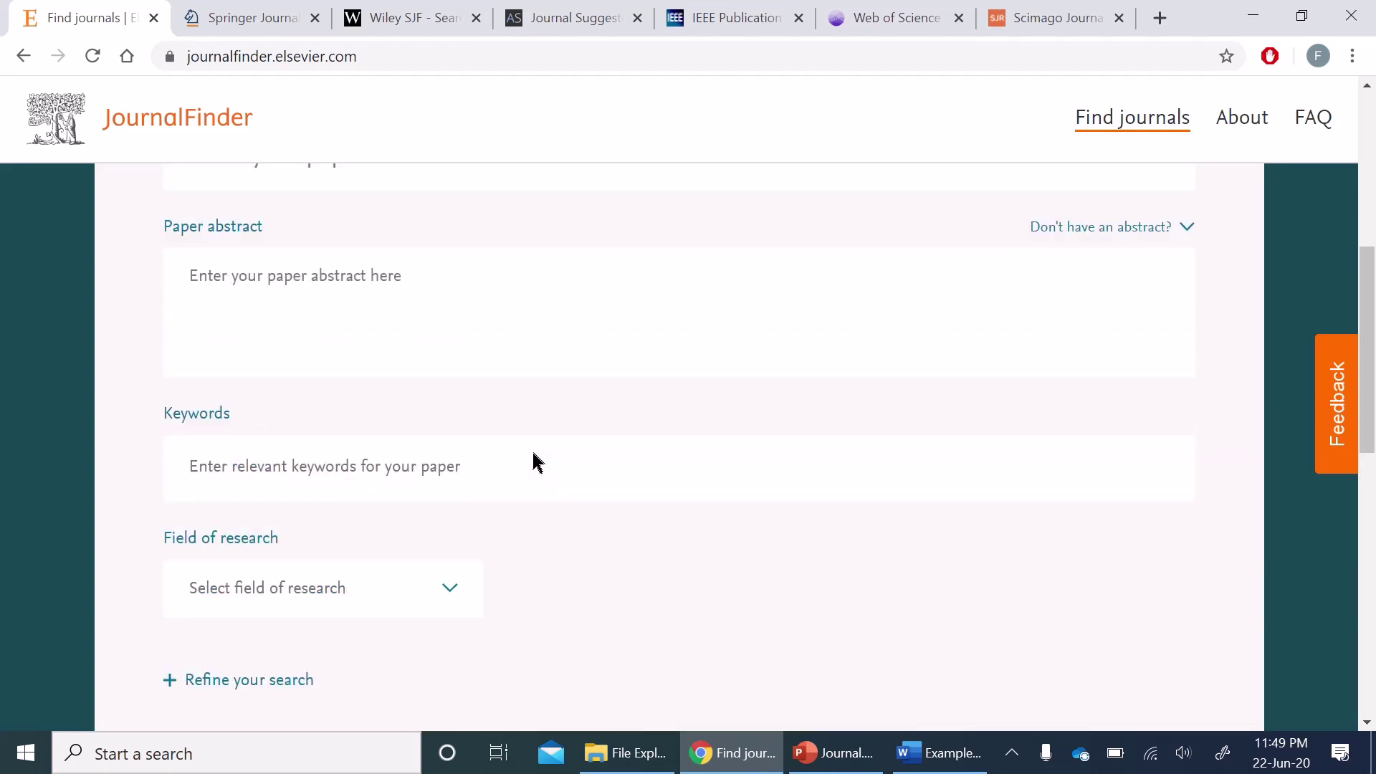
pyautogui.scroll(1, 537, 463)
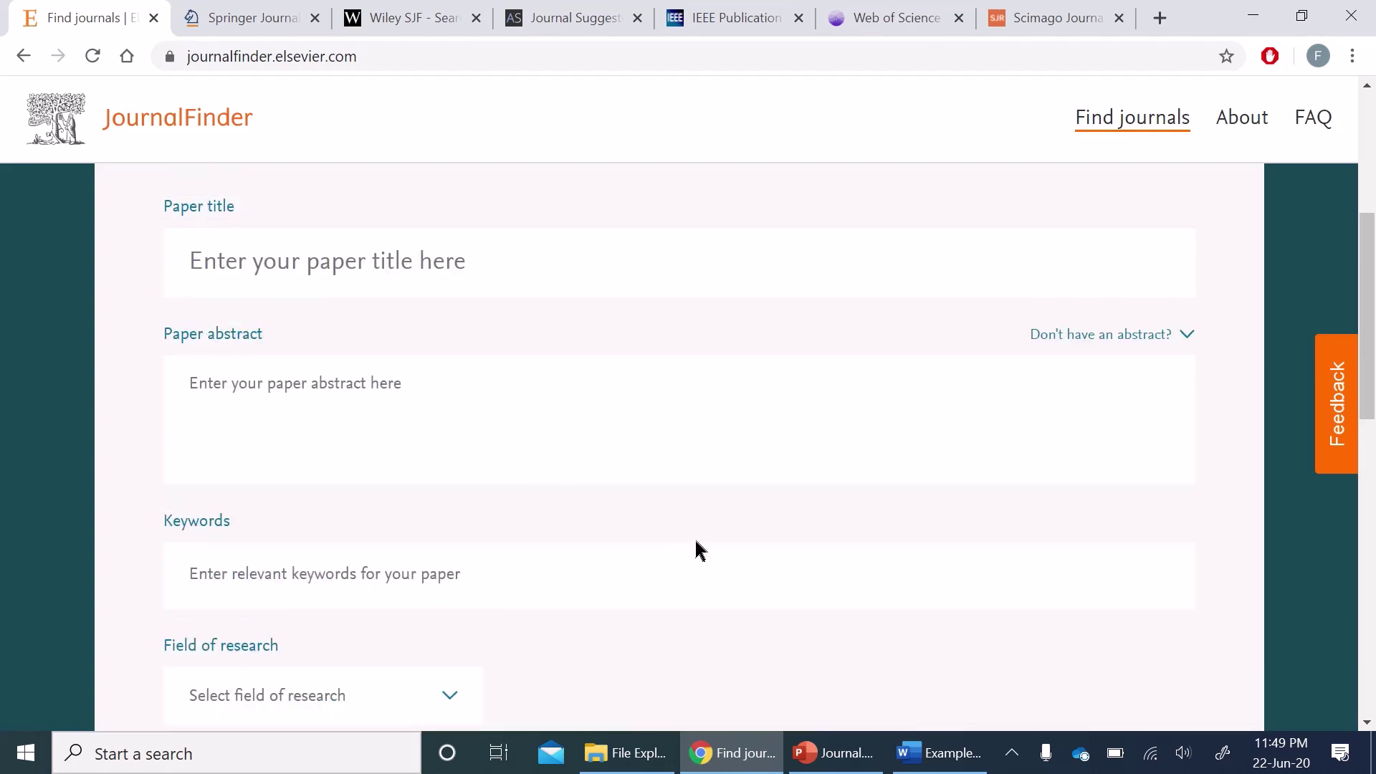
# - Copy the paper title from Word into JournalFinder's Paper title field
pyautogui.click(940, 753)
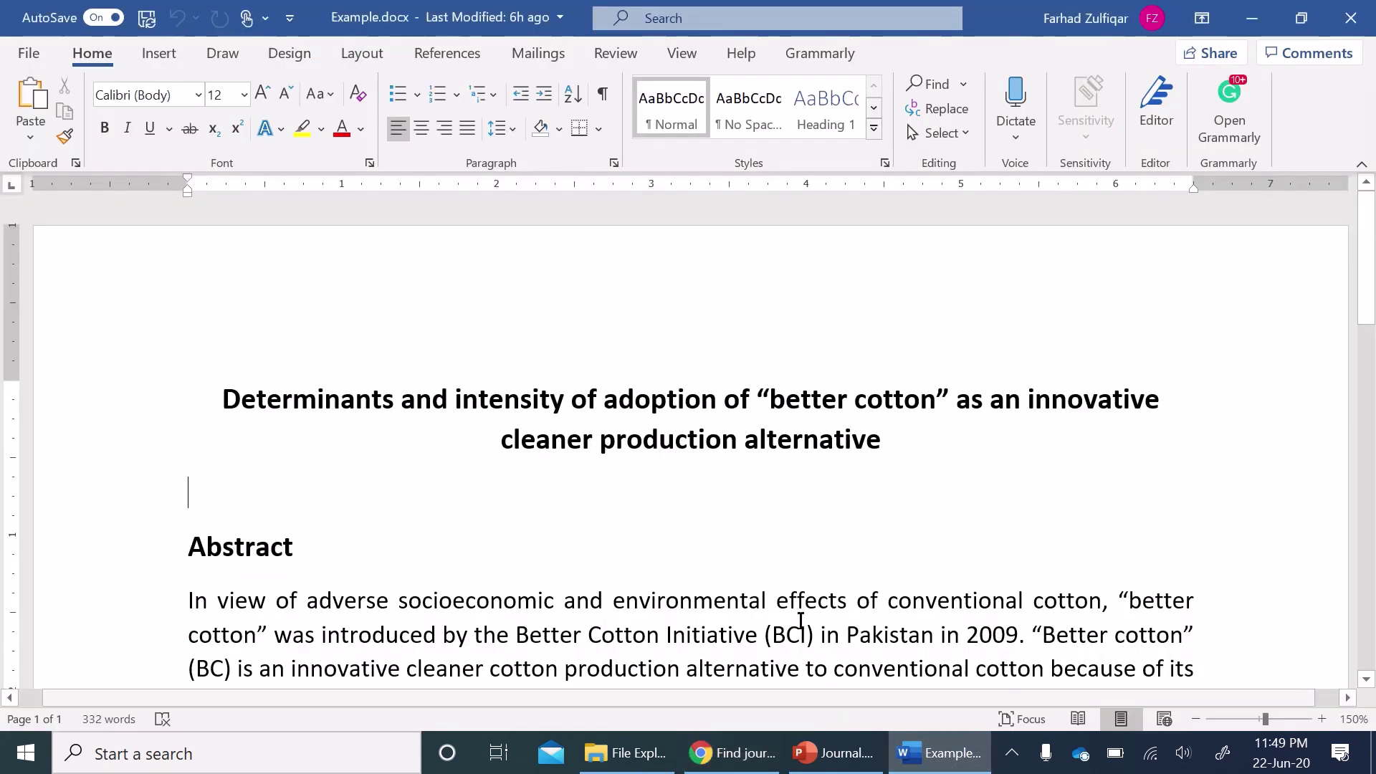
pyautogui.tripleClick(566, 439)
pyautogui.hotkey('ctrl', 'c')
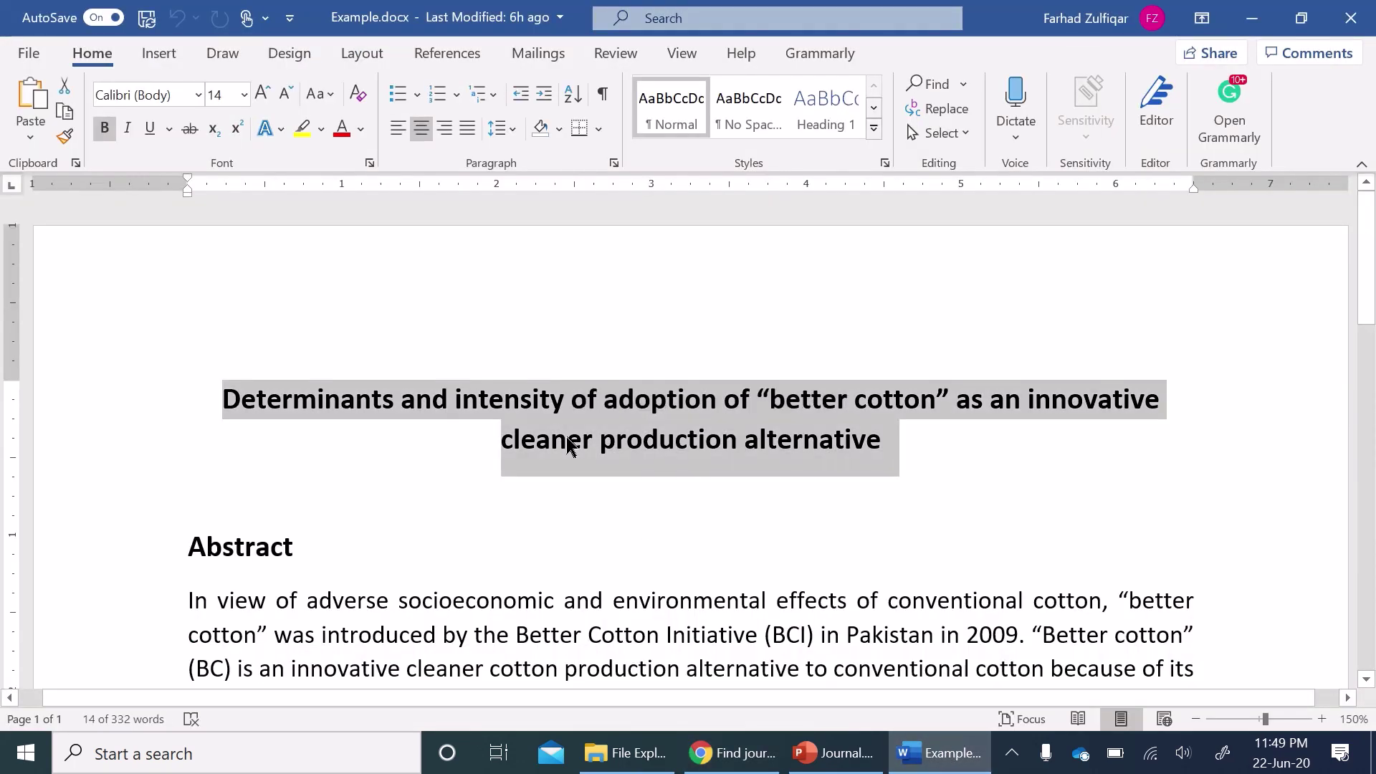
pyautogui.hotkey('alt', 'Tab')
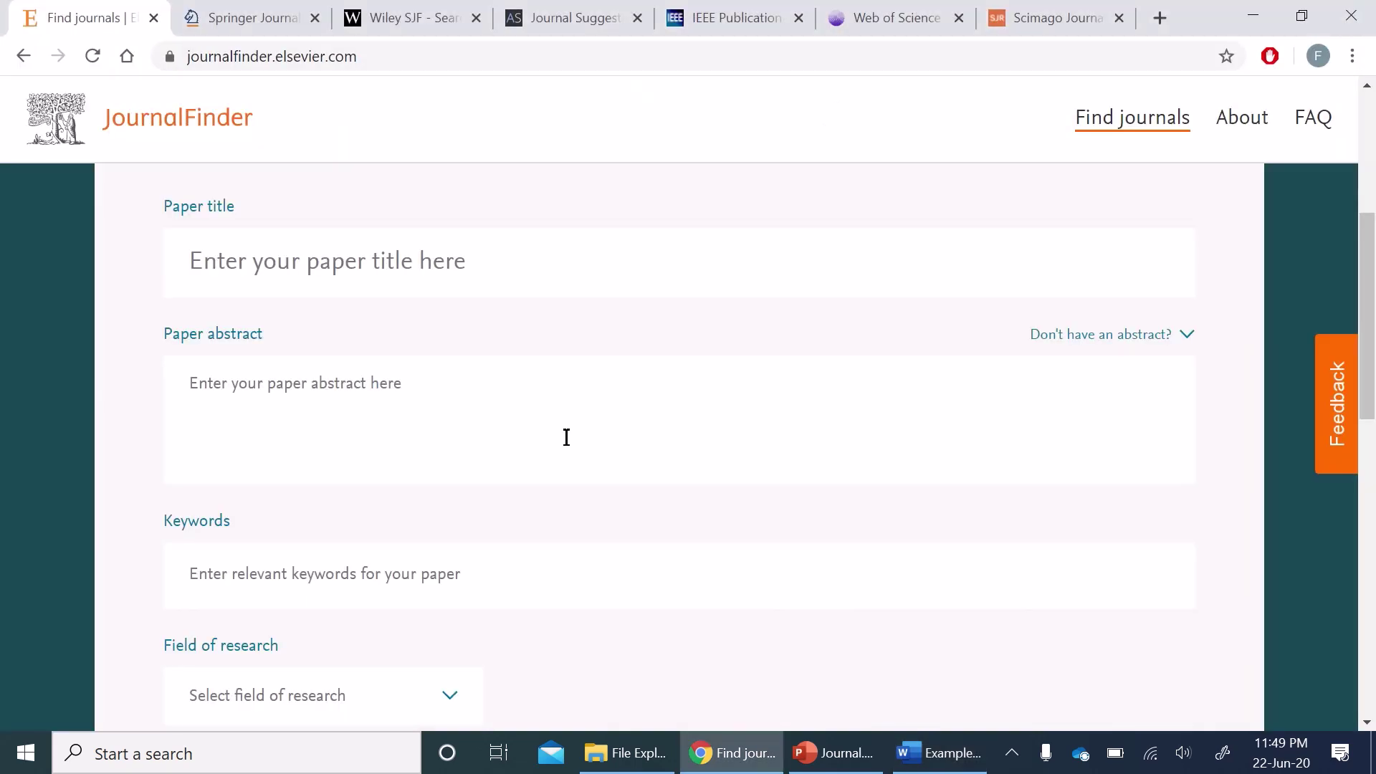
pyautogui.click(400, 280)
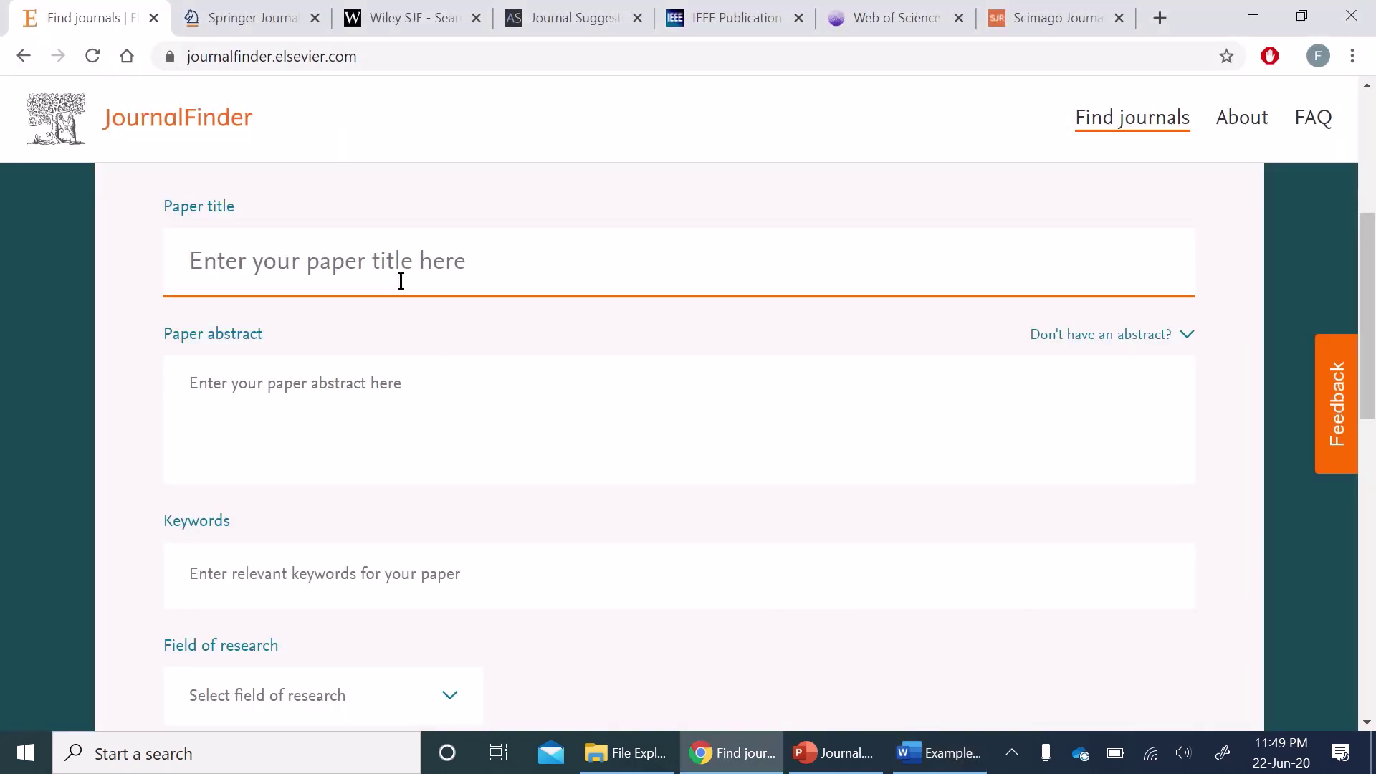
pyautogui.hotkey('ctrl', 'v')
# - Copy the abstract paragraph from Word into the Abstract field
pyautogui.hotkey('alt', 'Tab')
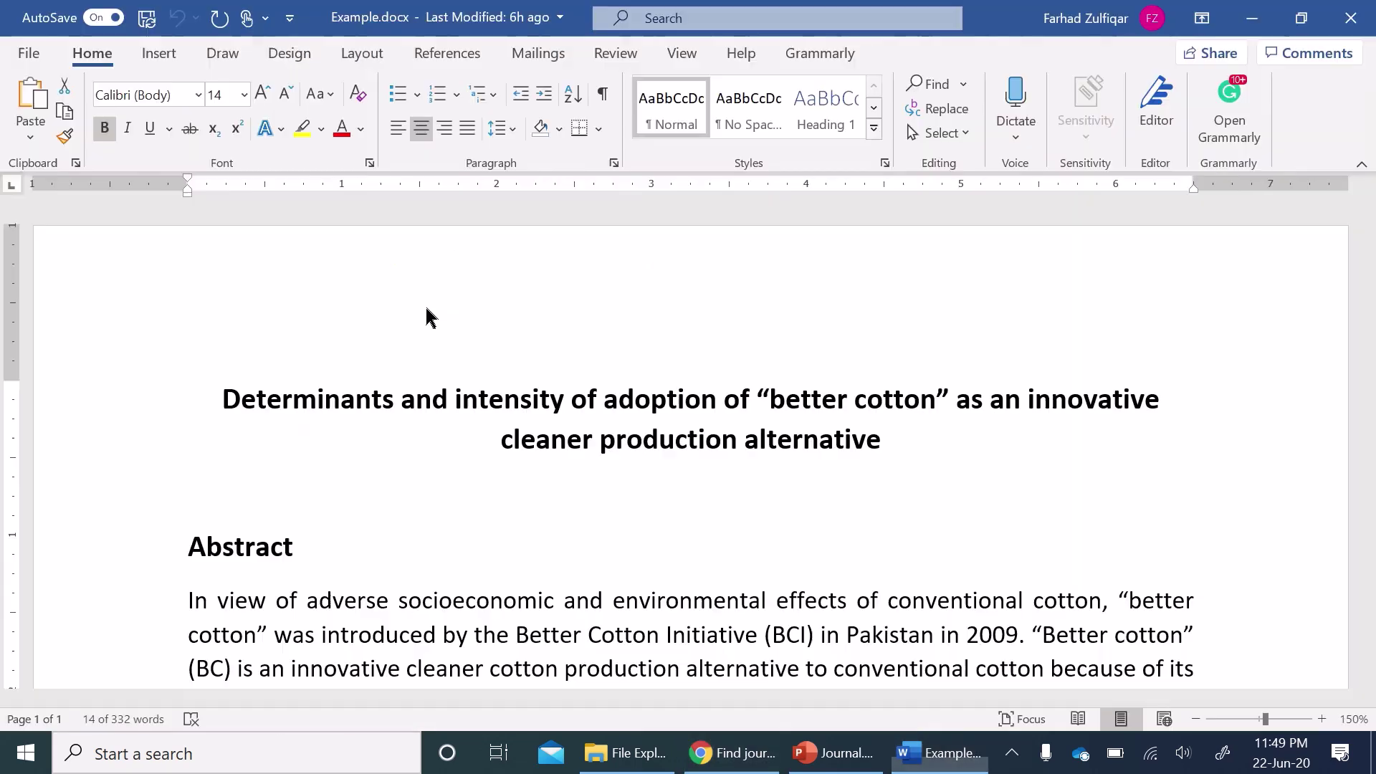
pyautogui.scroll(-2, 421, 460)
pyautogui.doubleClick(424, 458)
pyautogui.tripleClick(424, 459)
pyautogui.hotkey('ctrl', 'c')
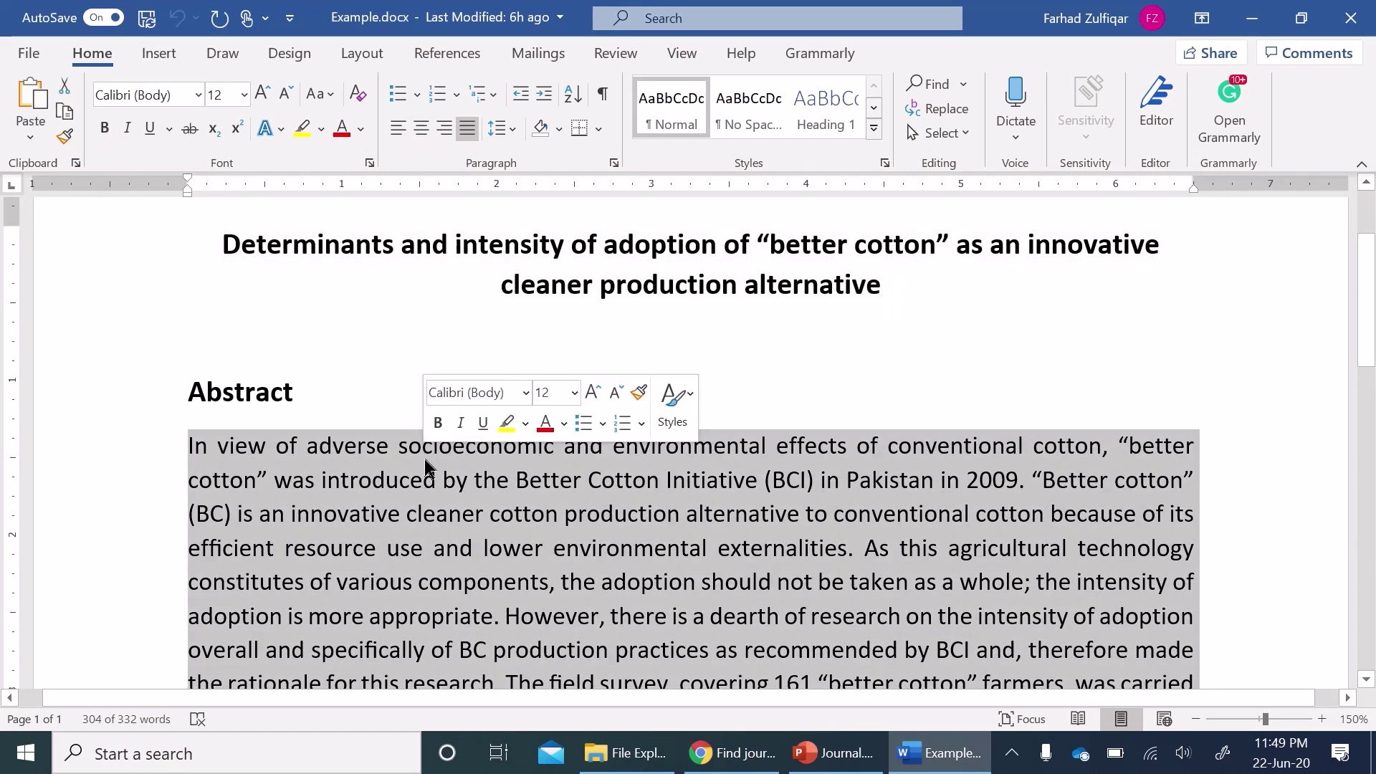
pyautogui.hotkey('alt', 'Tab')
pyautogui.click(436, 445)
pyautogui.hotkey('ctrl', 'v')
# - Copy the six keywords from Word into the Keywords field
pyautogui.hotkey('alt', 'Tab')
pyautogui.scroll(-10, 445, 451)
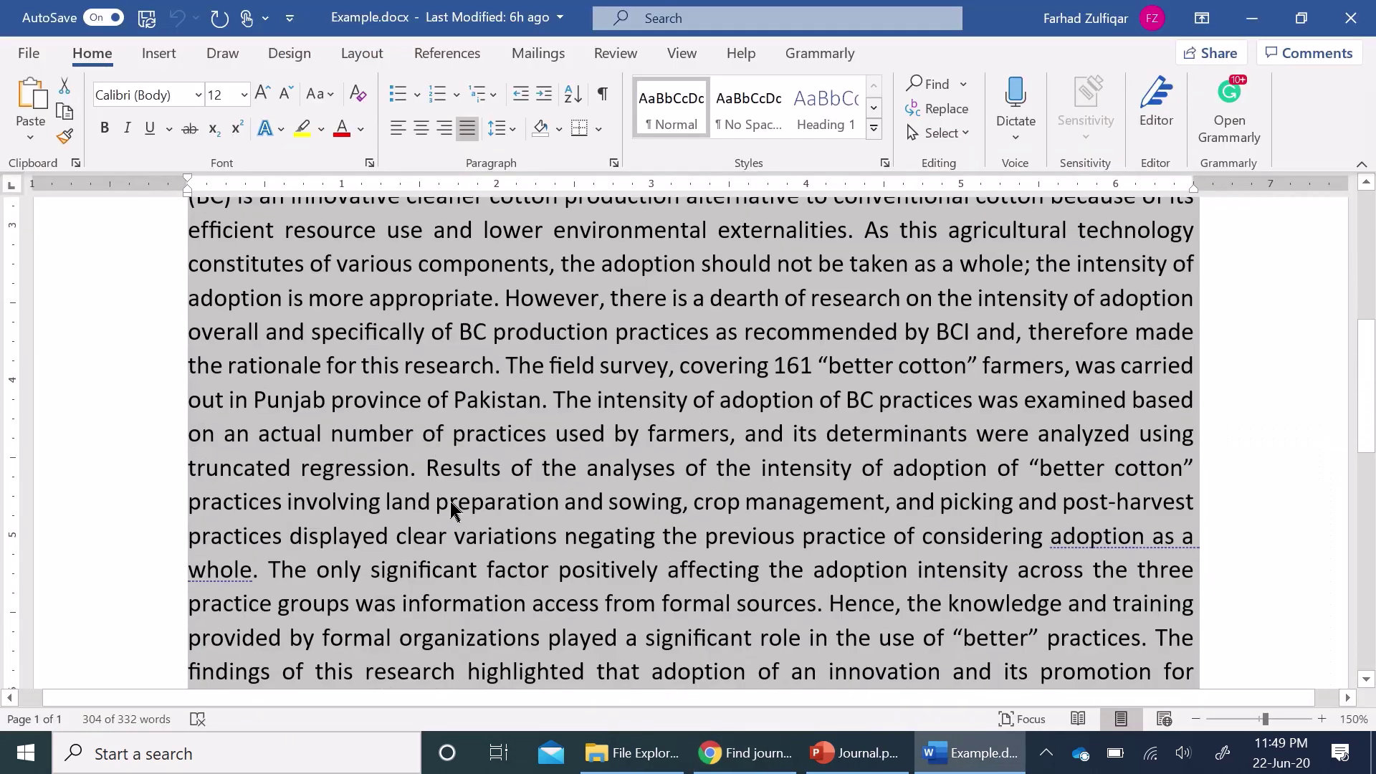
pyautogui.scroll(-3, 450, 501)
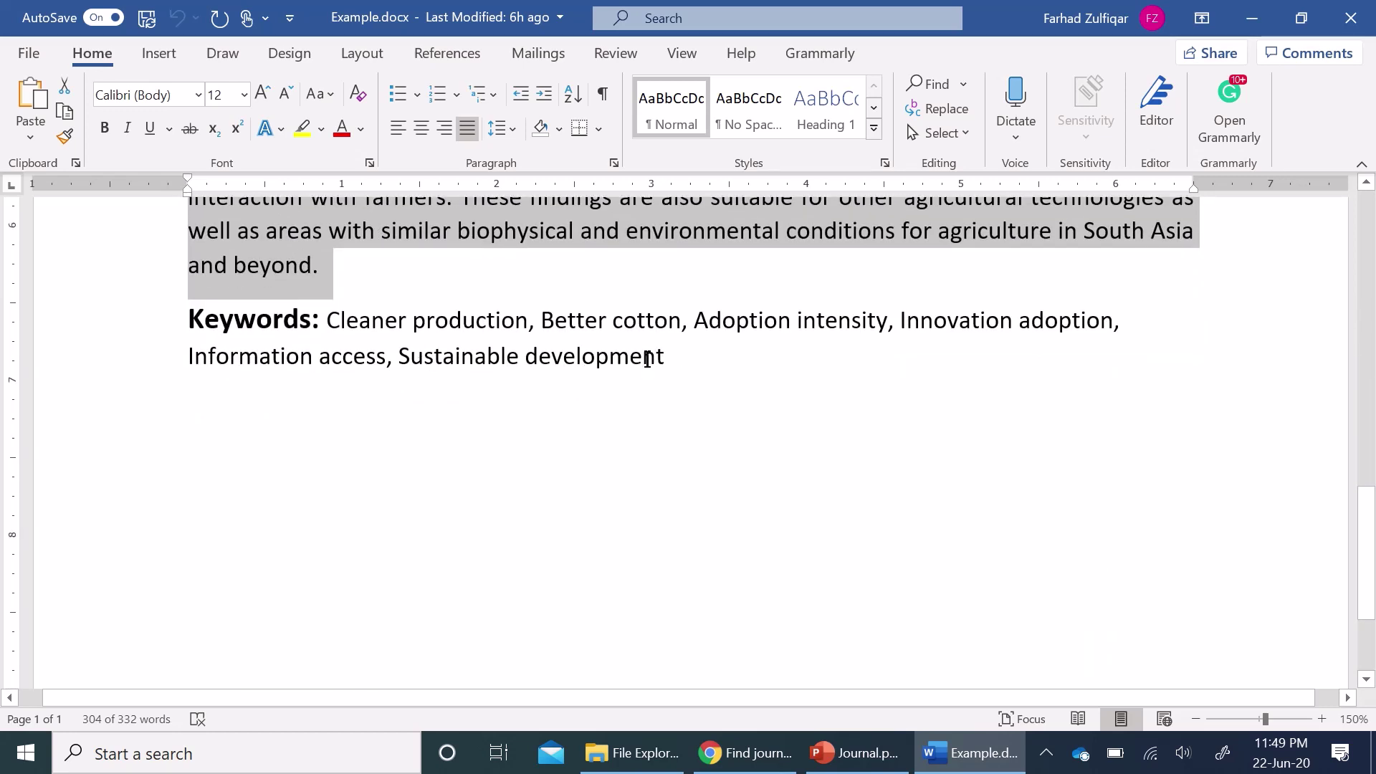
pyautogui.moveTo(677, 358); pyautogui.dragTo(368, 322)
pyautogui.hotkey('ctrl', 'c')
pyautogui.hotkey('alt', 'Tab')
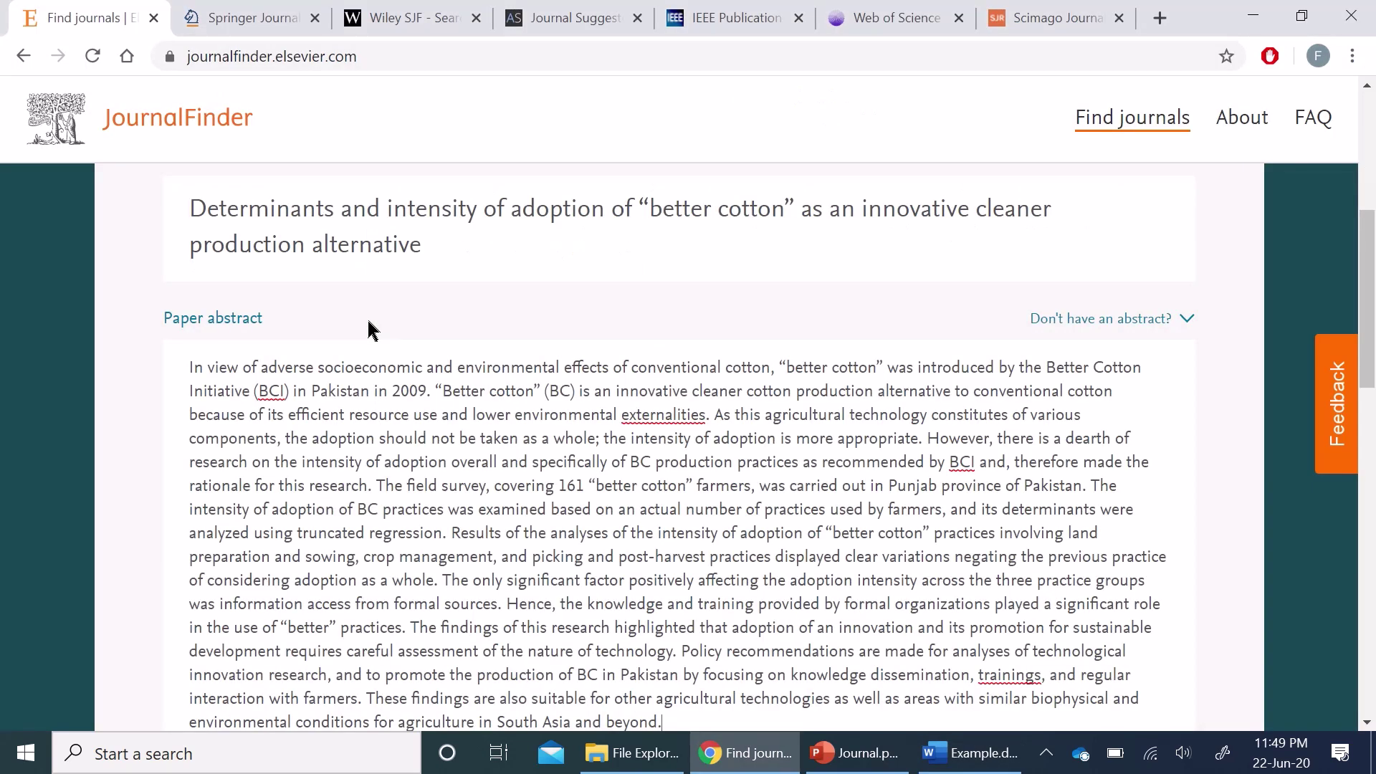
pyautogui.scroll(-3, 369, 506)
pyautogui.scroll(-5, 369, 506)
pyautogui.click(365, 199)
pyautogui.scroll(1, 456, 445)
pyautogui.scroll(1, 456, 444)
pyautogui.hotkey('ctrl', 'v')
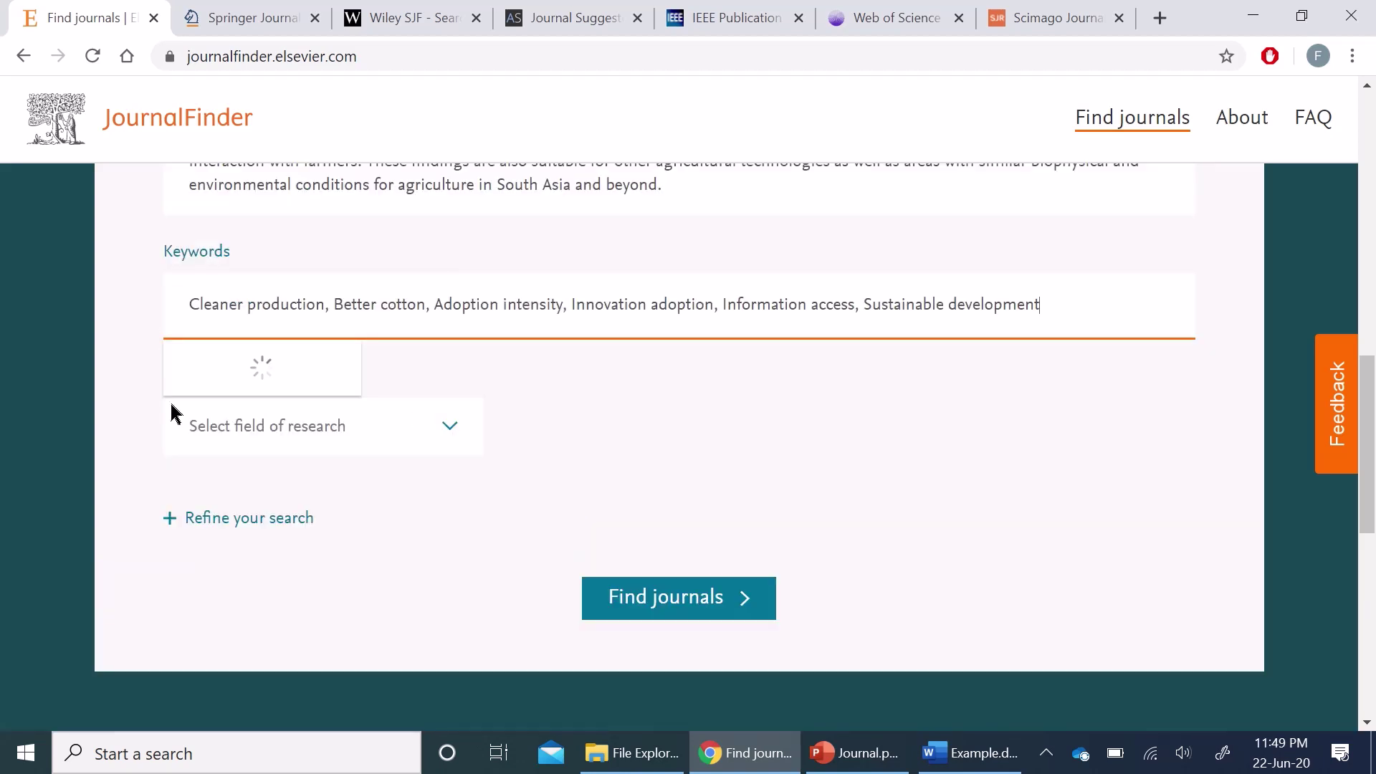
pyautogui.scroll(-2, 878, 485)
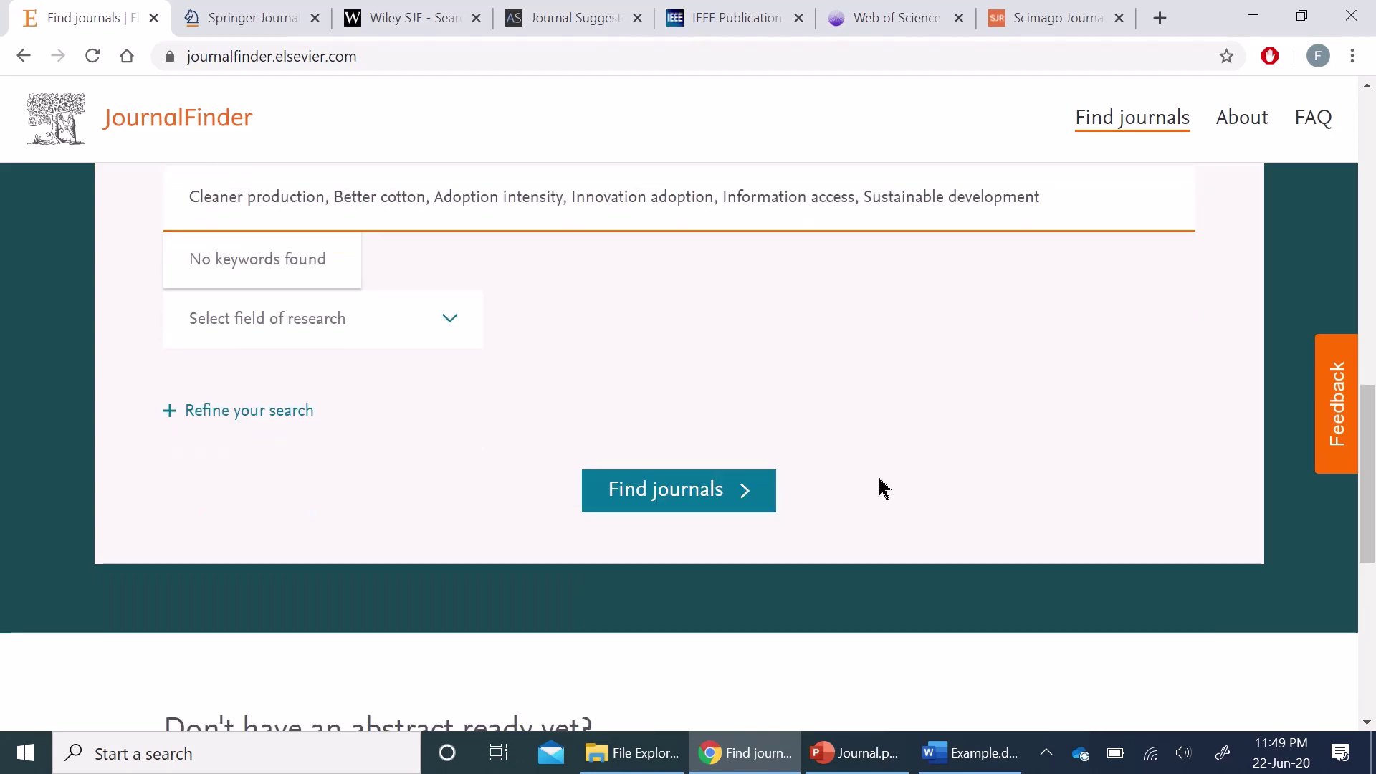
# - Run the journal search and browse the 50 results, led by Technology in Society and Food Policy
pyautogui.click(725, 513)
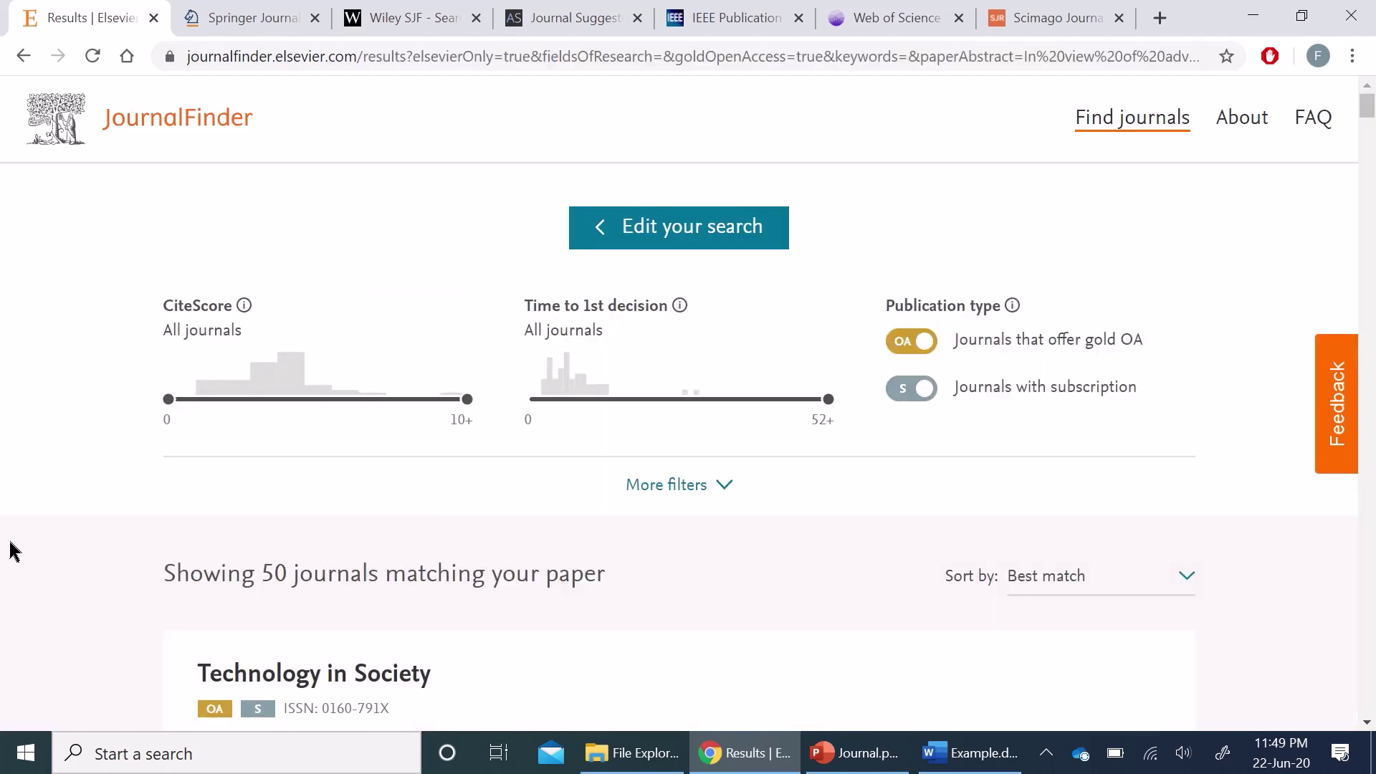
pyautogui.scroll(-3, 10, 551)
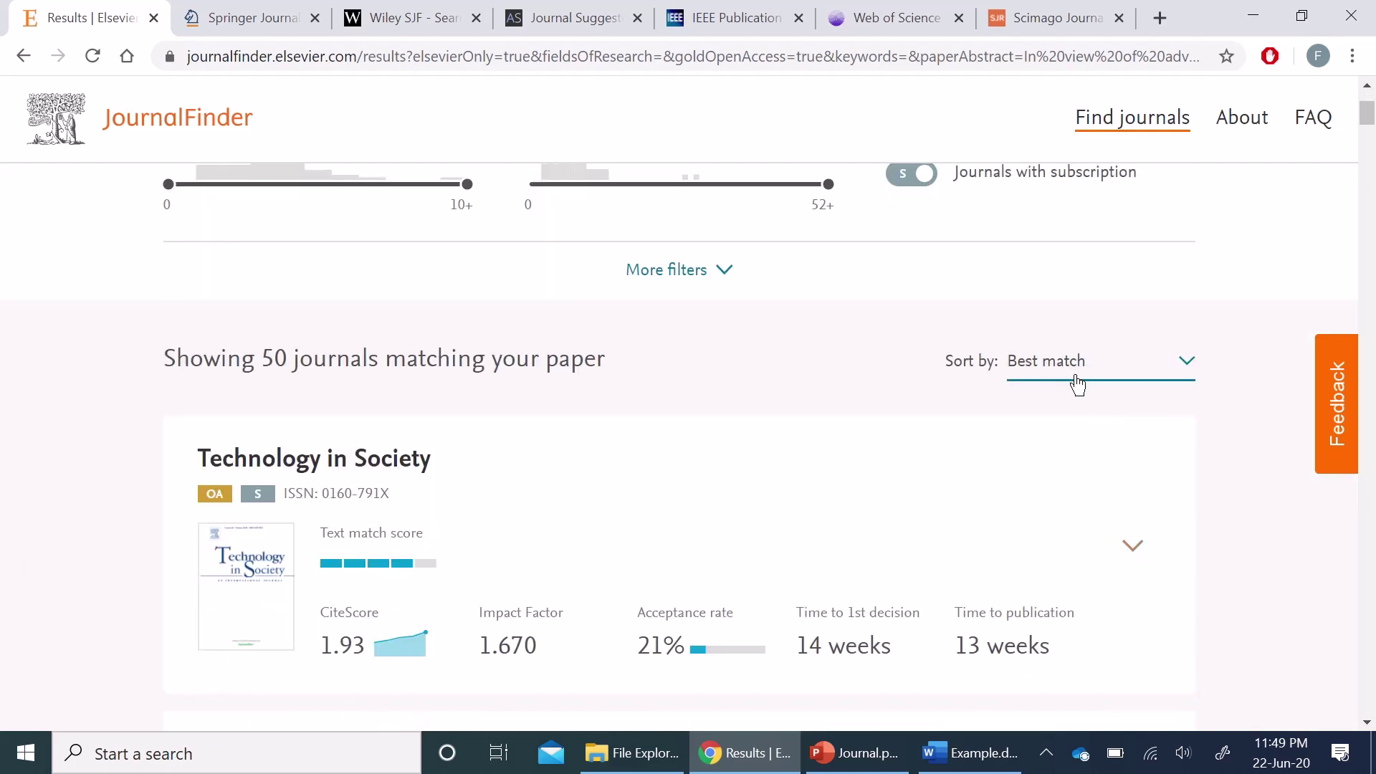
pyautogui.click(1077, 383)
pyautogui.click(1075, 383)
pyautogui.click(1075, 384)
pyautogui.scroll(-3, 65, 541)
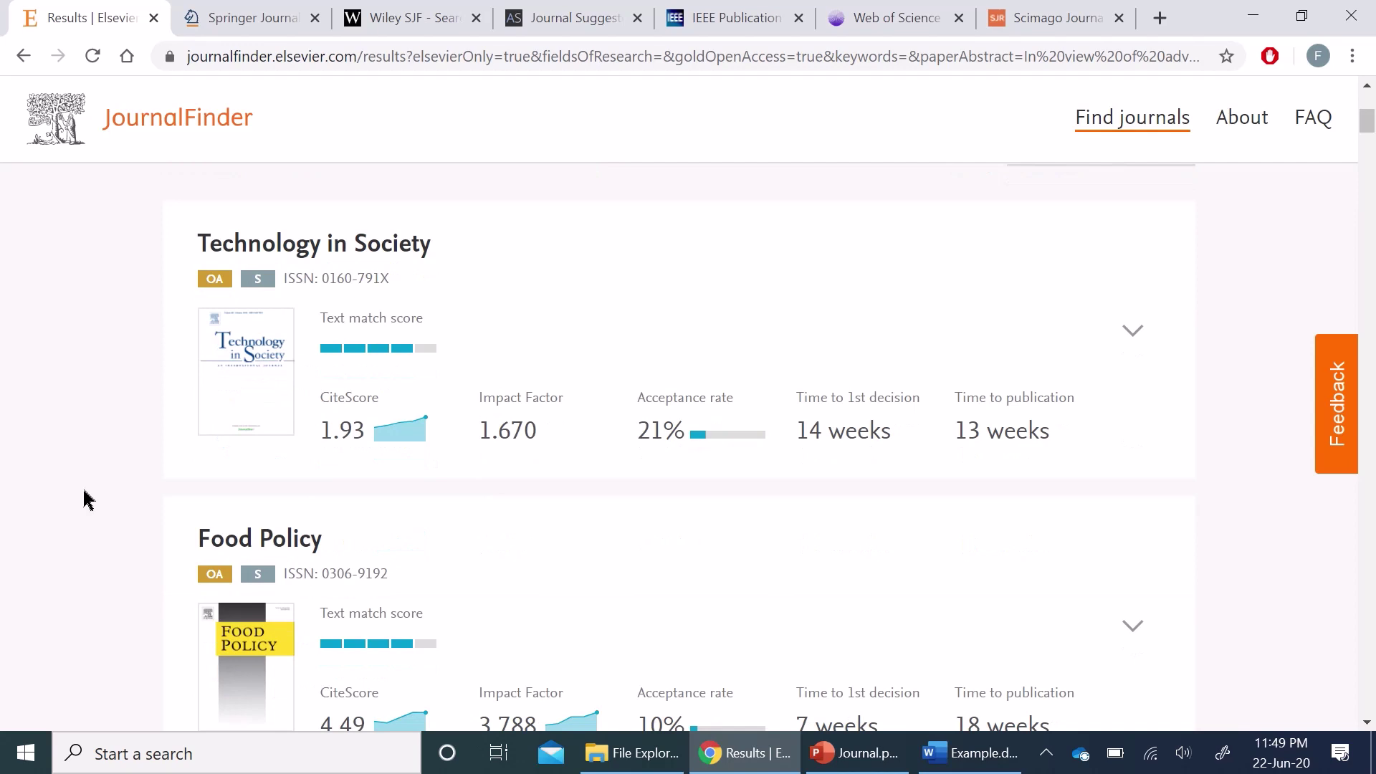
pyautogui.scroll(2, 86, 499)
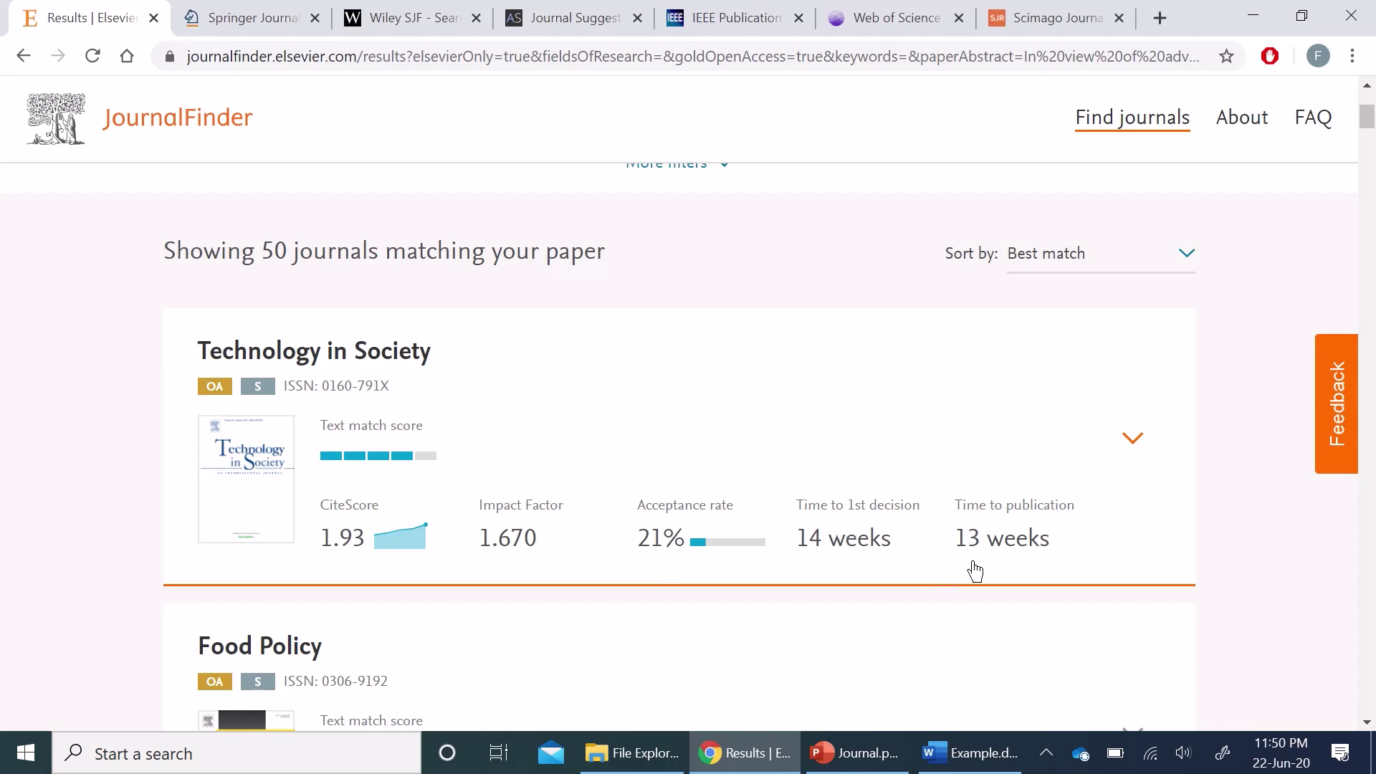
pyautogui.scroll(-9, 975, 572)
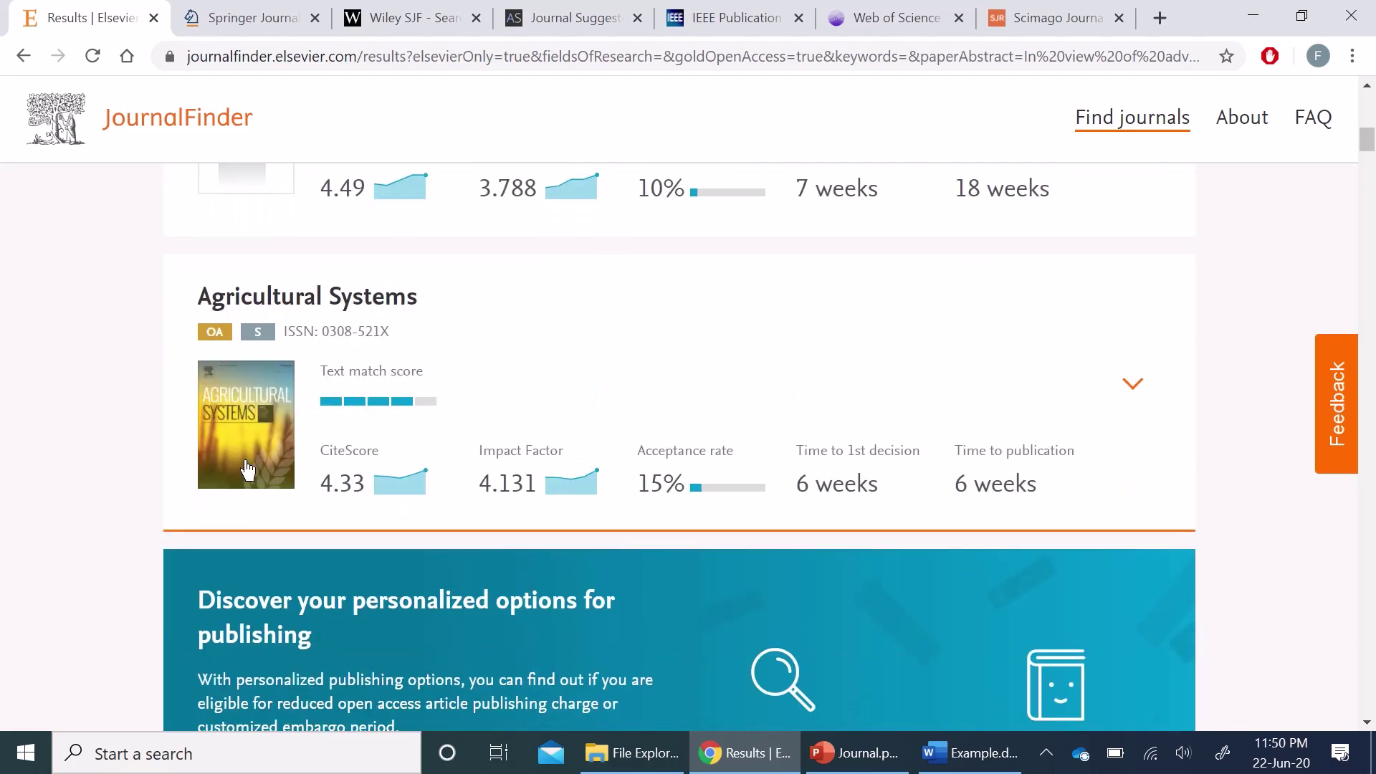
pyautogui.scroll(-10, 101, 489)
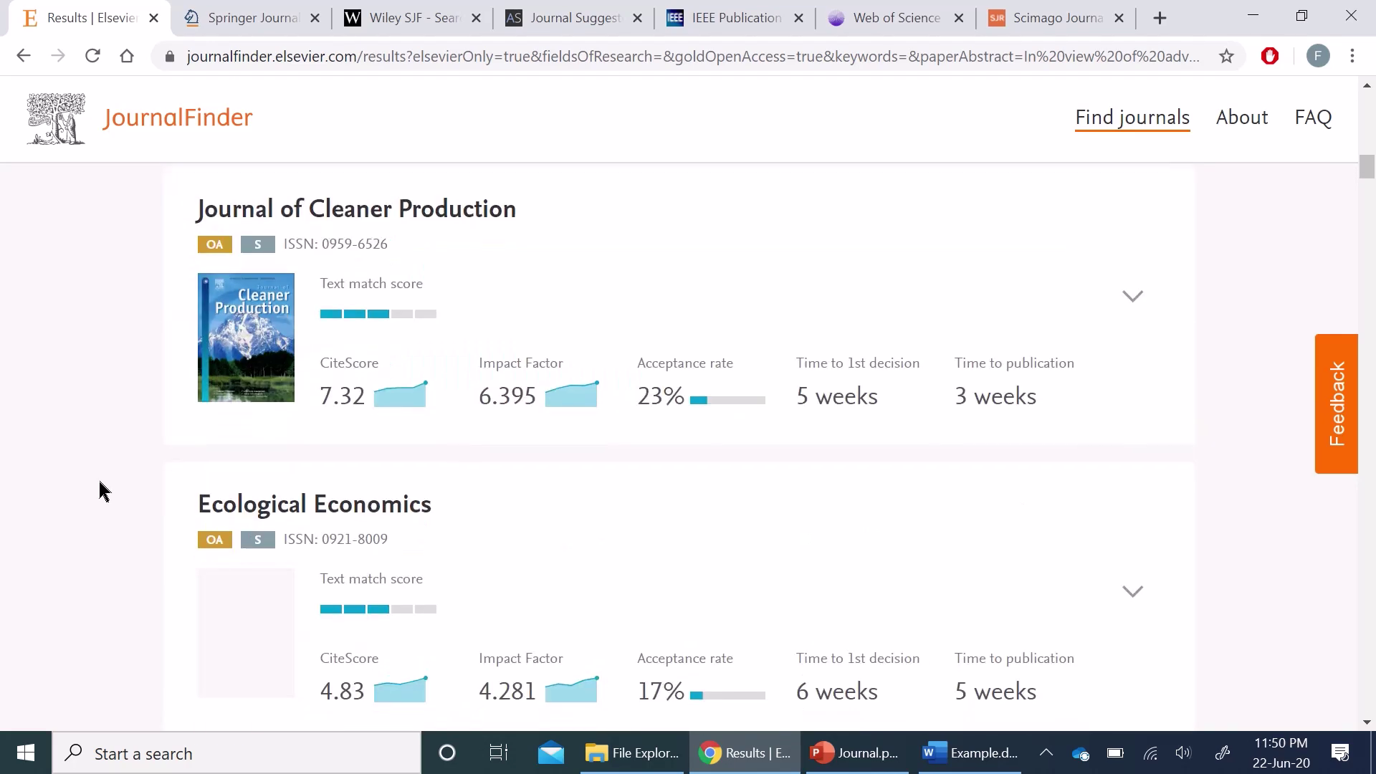
pyautogui.scroll(-7, 101, 490)
pyautogui.scroll(9, 101, 490)
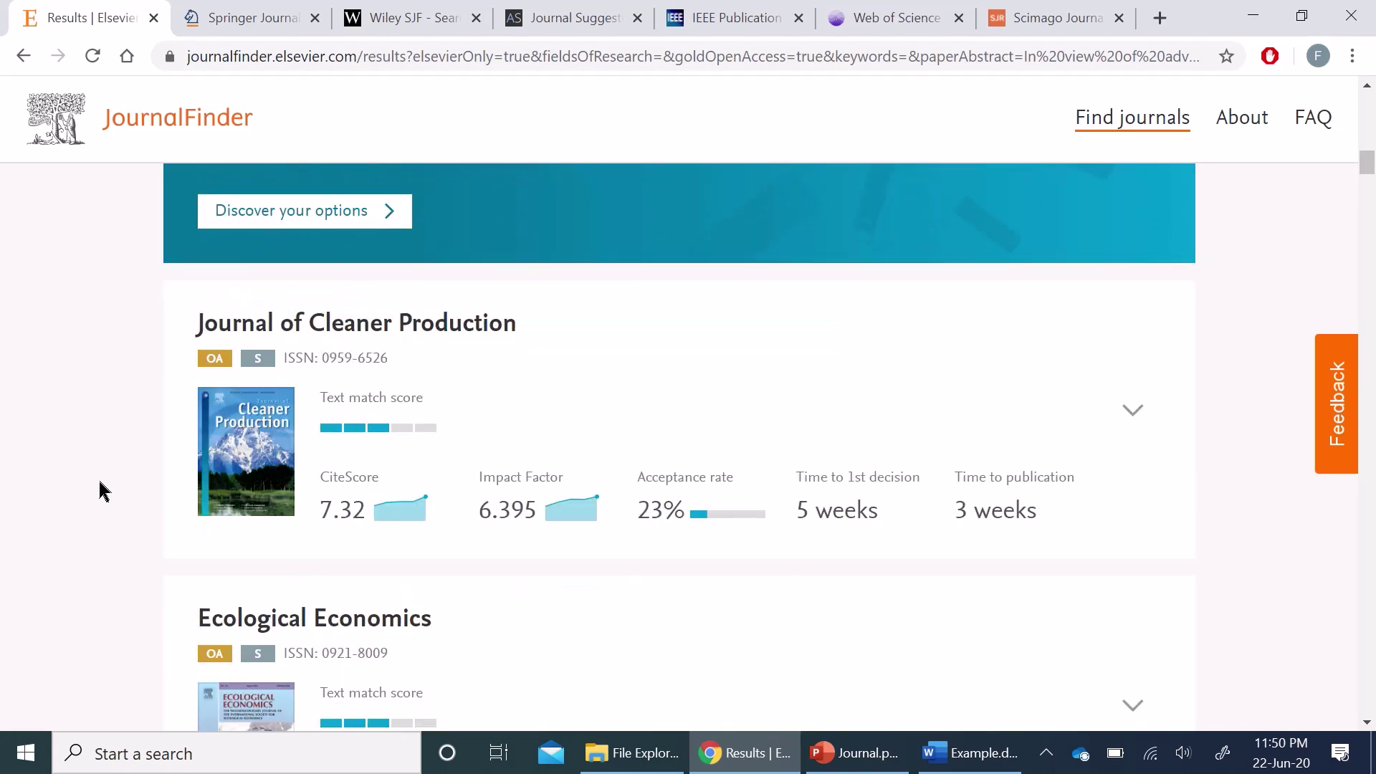
# - Expand the Food Policy result to show its full journal details
pyautogui.click(367, 356)
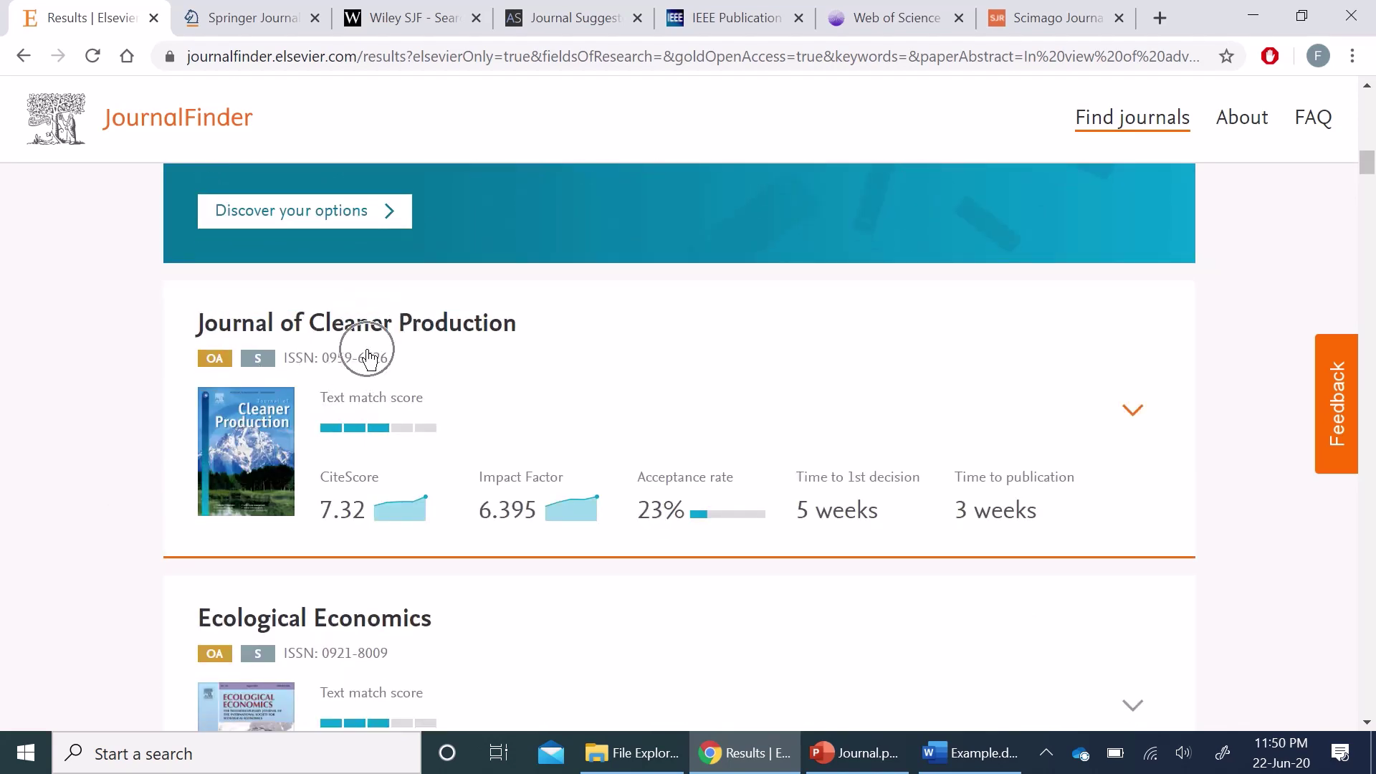
pyautogui.scroll(10, 114, 417)
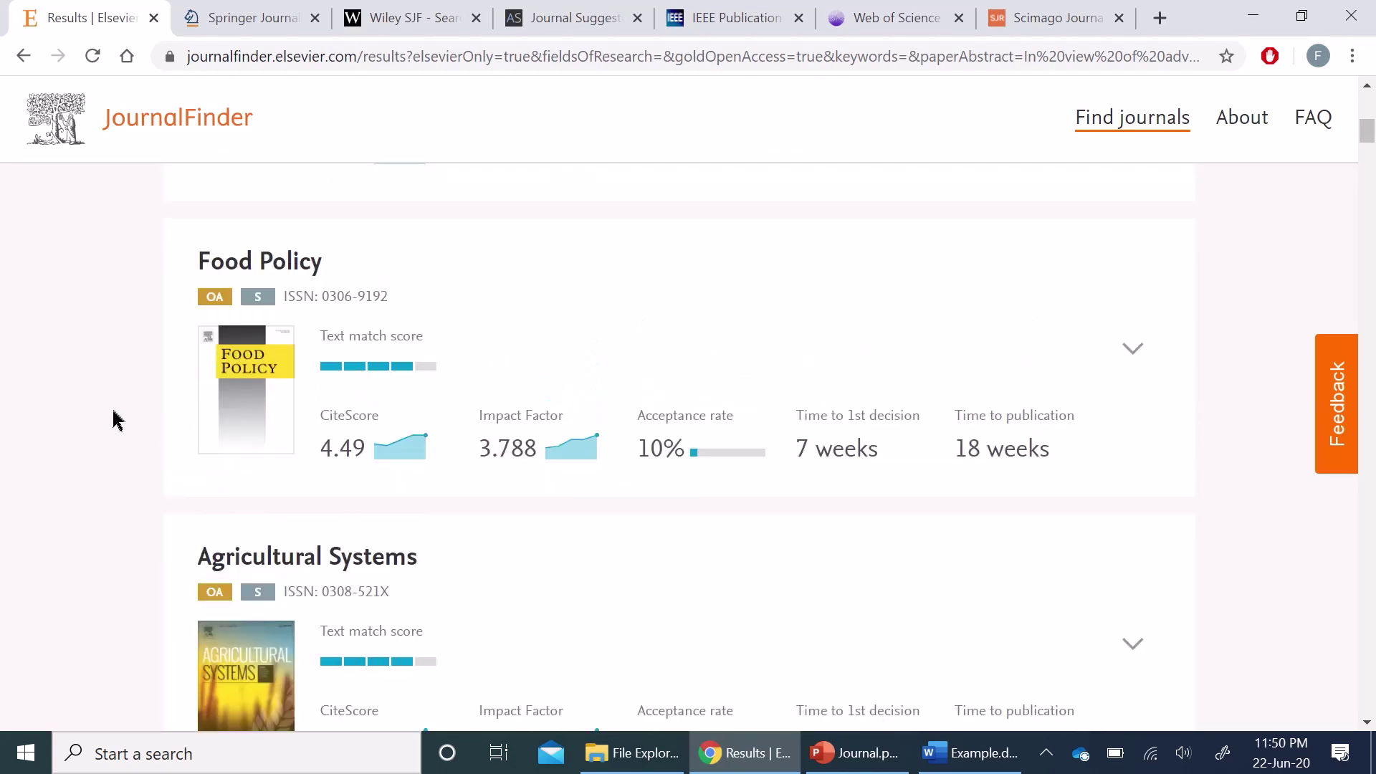
pyautogui.scroll(2, 113, 420)
pyautogui.scroll(-2, 215, 430)
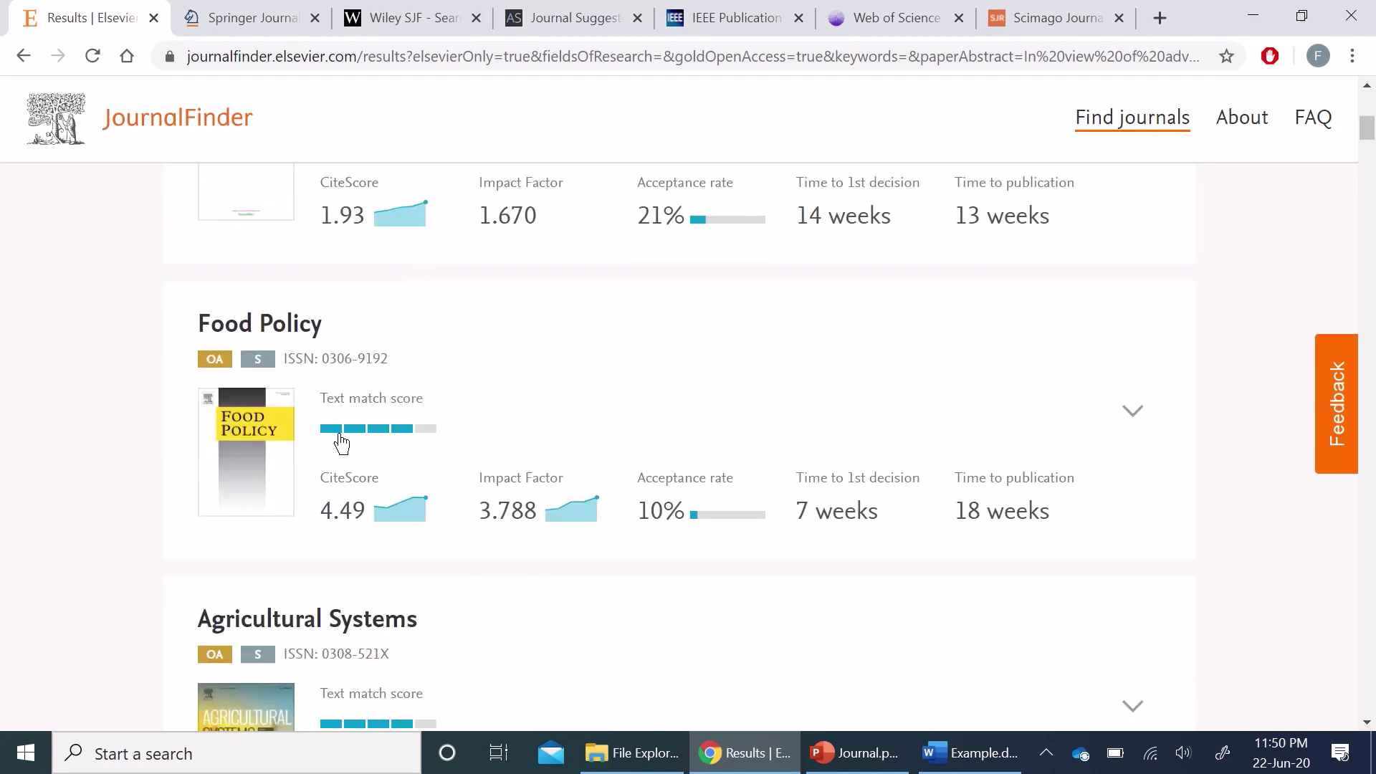
pyautogui.click(1139, 428)
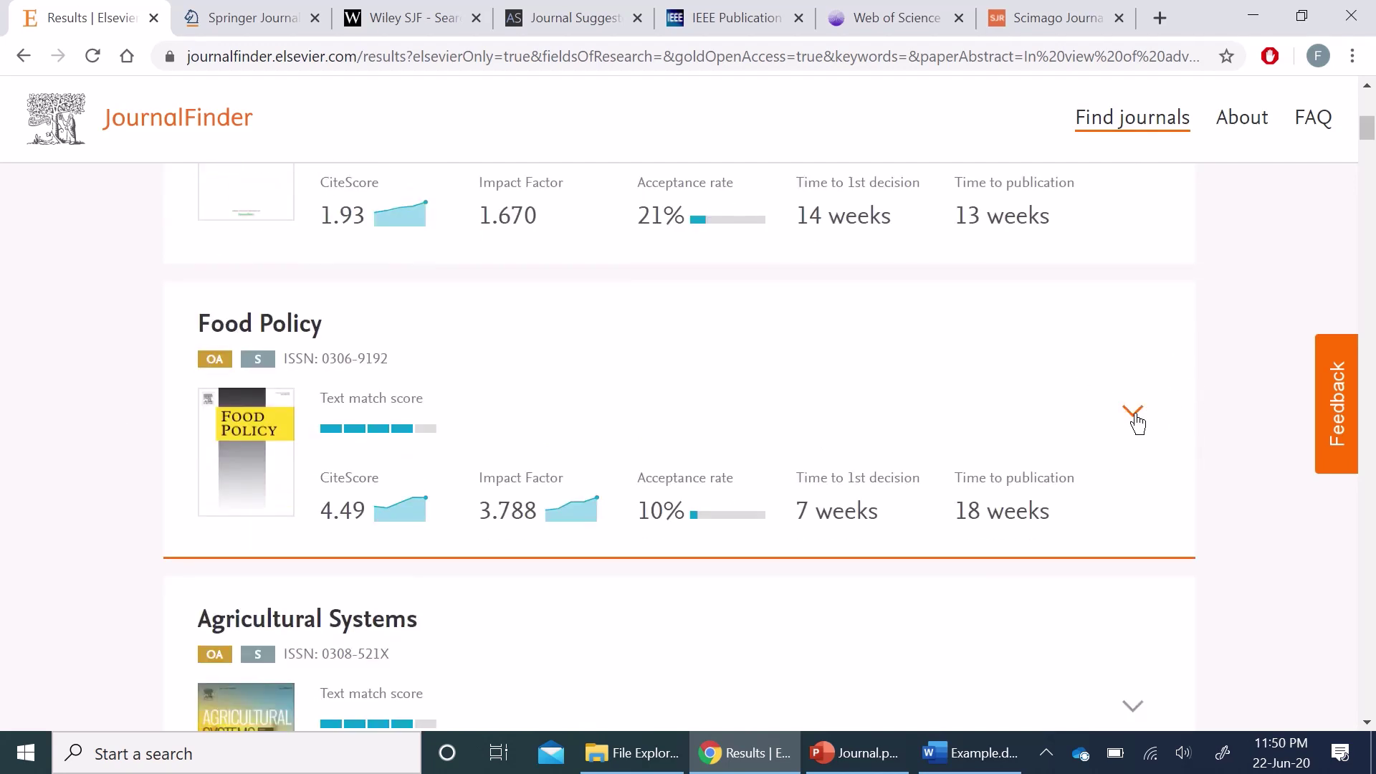
pyautogui.click(1134, 417)
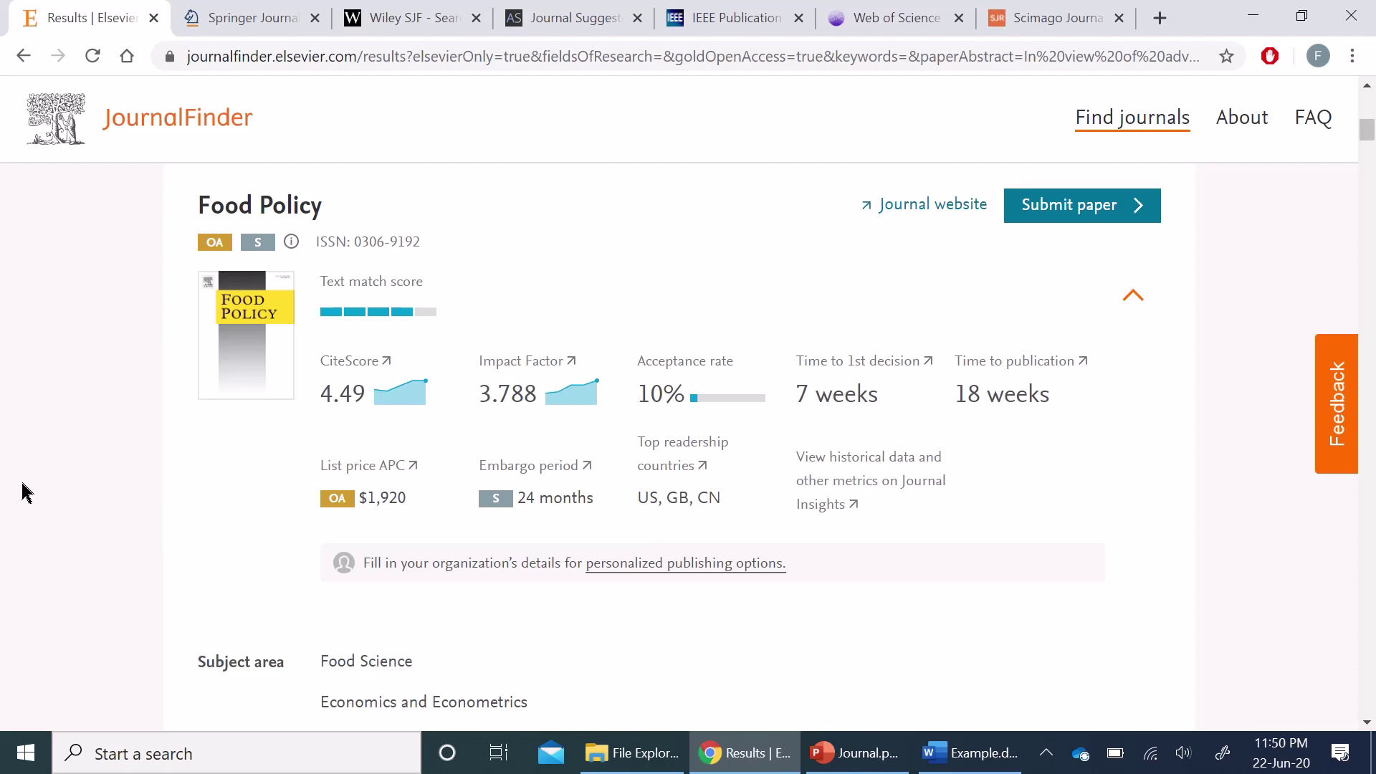
pyautogui.scroll(-3, 26, 493)
pyautogui.scroll(-2, 25, 493)
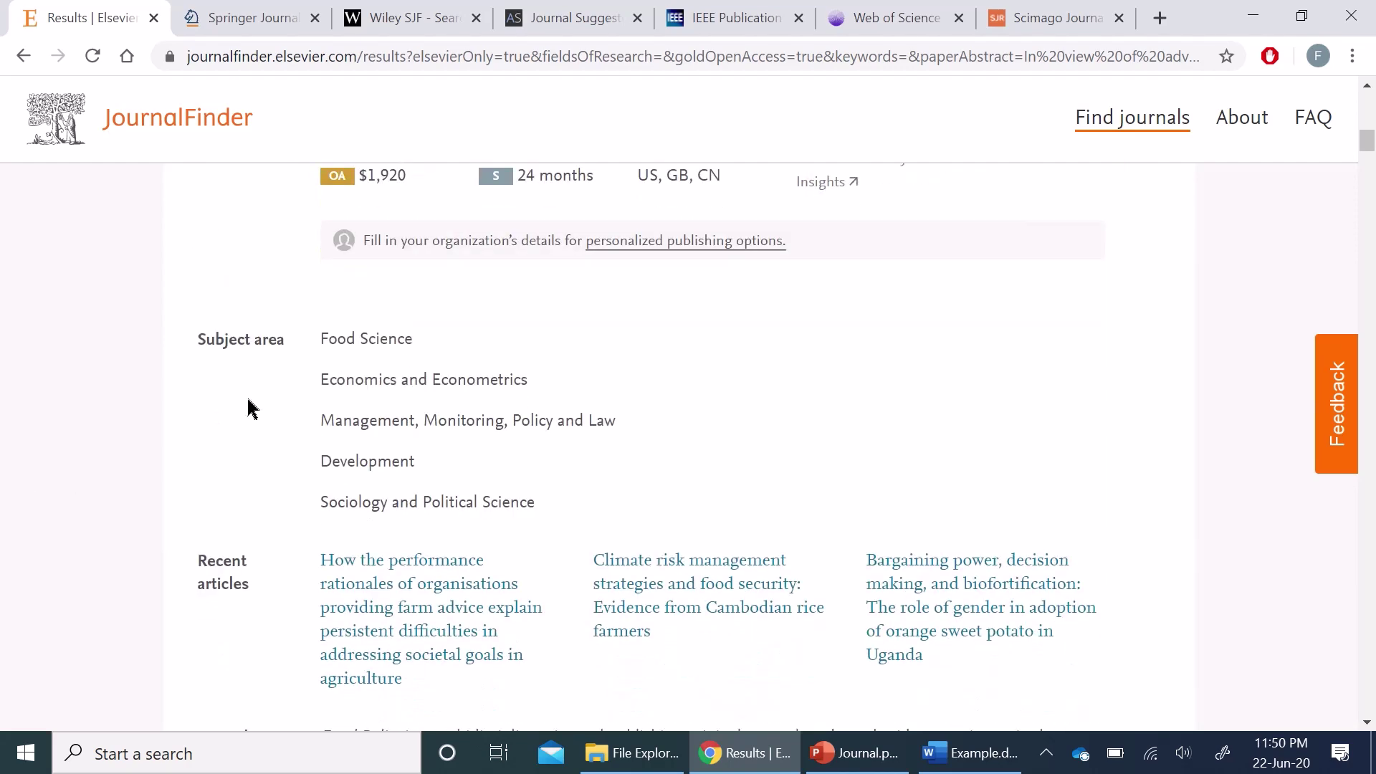
# - Read Food Policy's scope and recent articles, then collapse its result card
pyautogui.click(256, 385)
pyautogui.scroll(-6, 255, 385)
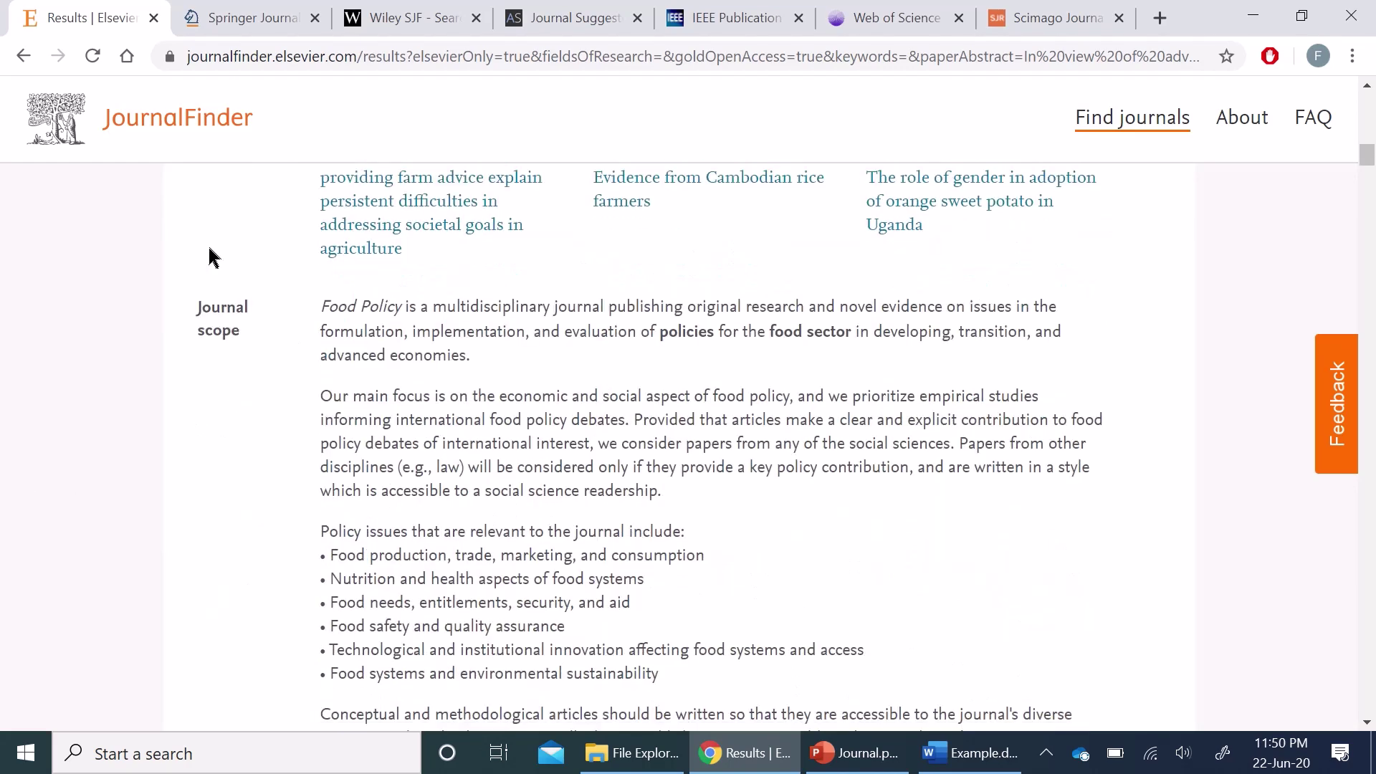
pyautogui.scroll(3, 209, 258)
pyautogui.click(251, 402)
pyautogui.scroll(-3, 252, 402)
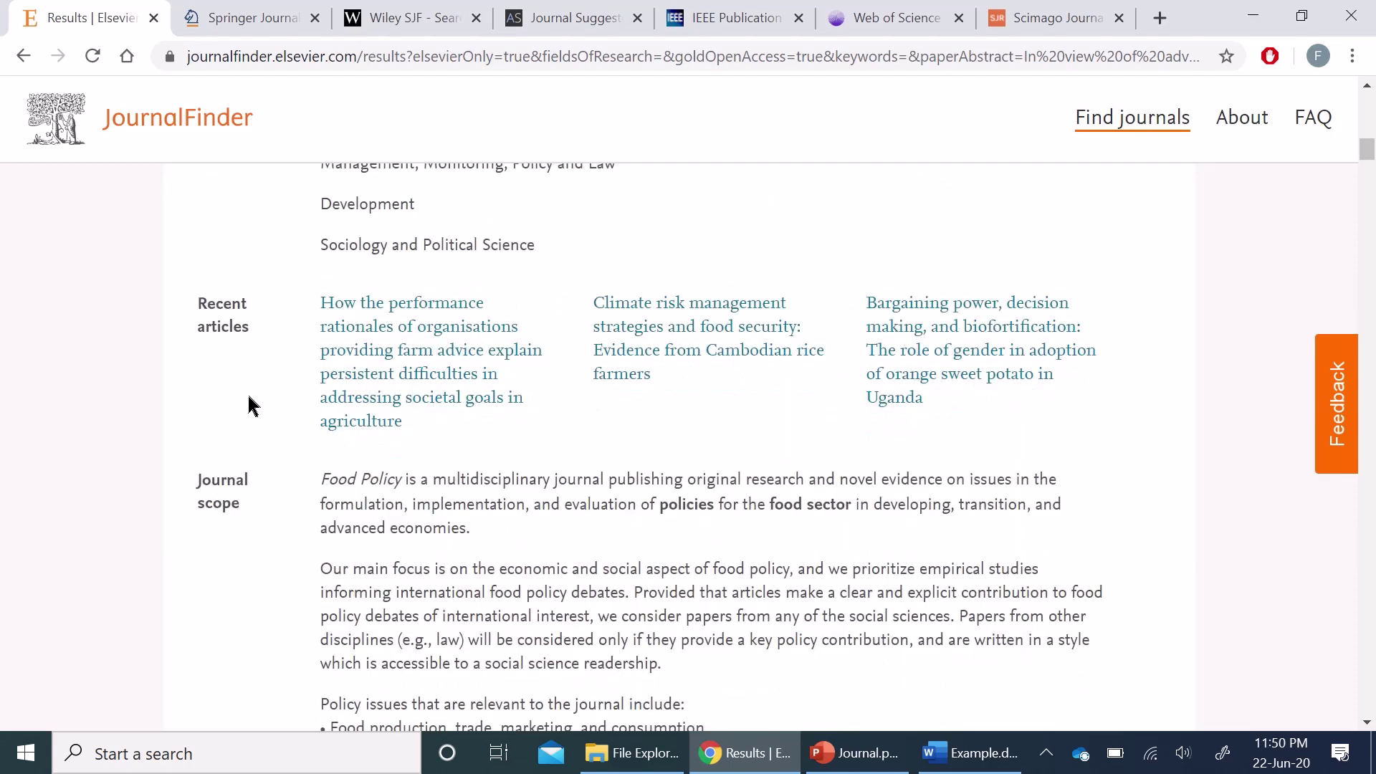
pyautogui.scroll(-5, 536, 492)
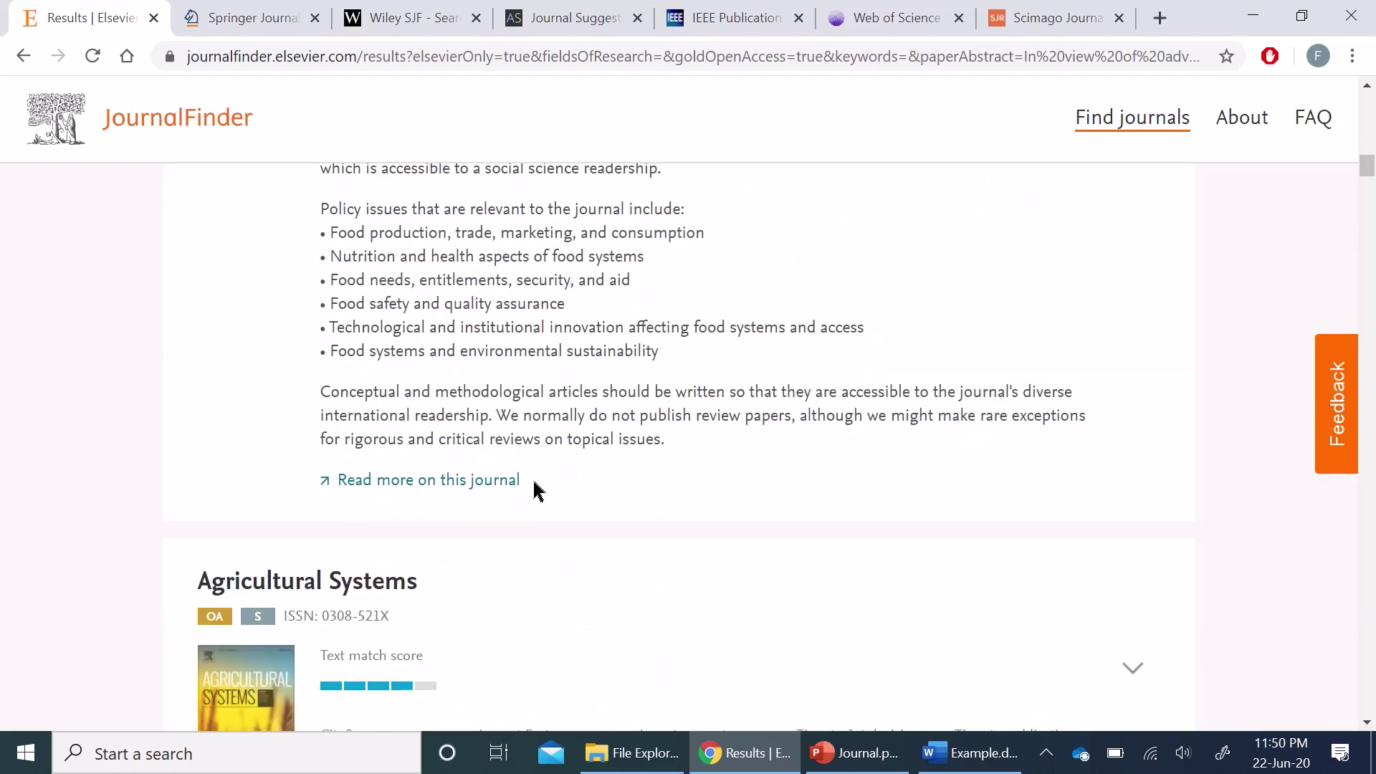
pyautogui.scroll(9, 536, 492)
pyautogui.scroll(9, 536, 492)
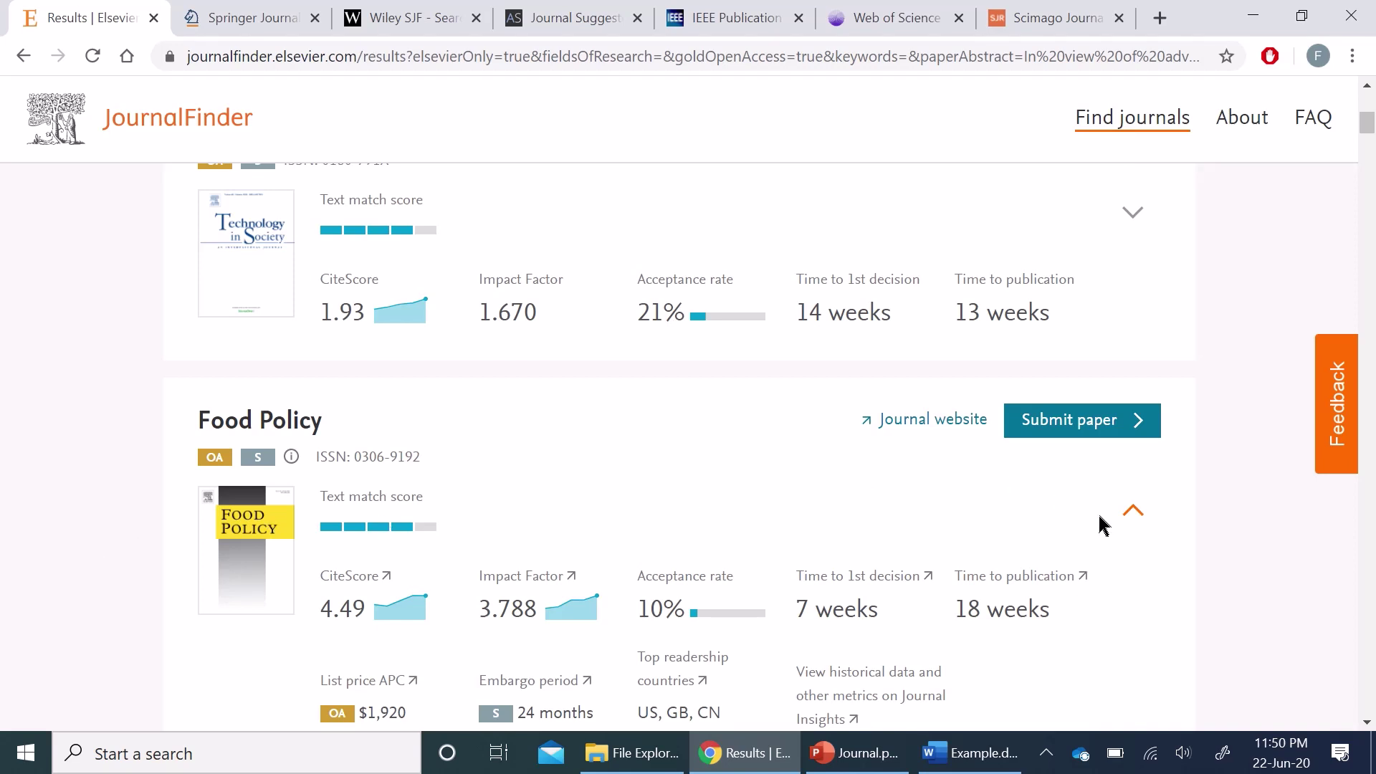
pyautogui.click(1131, 515)
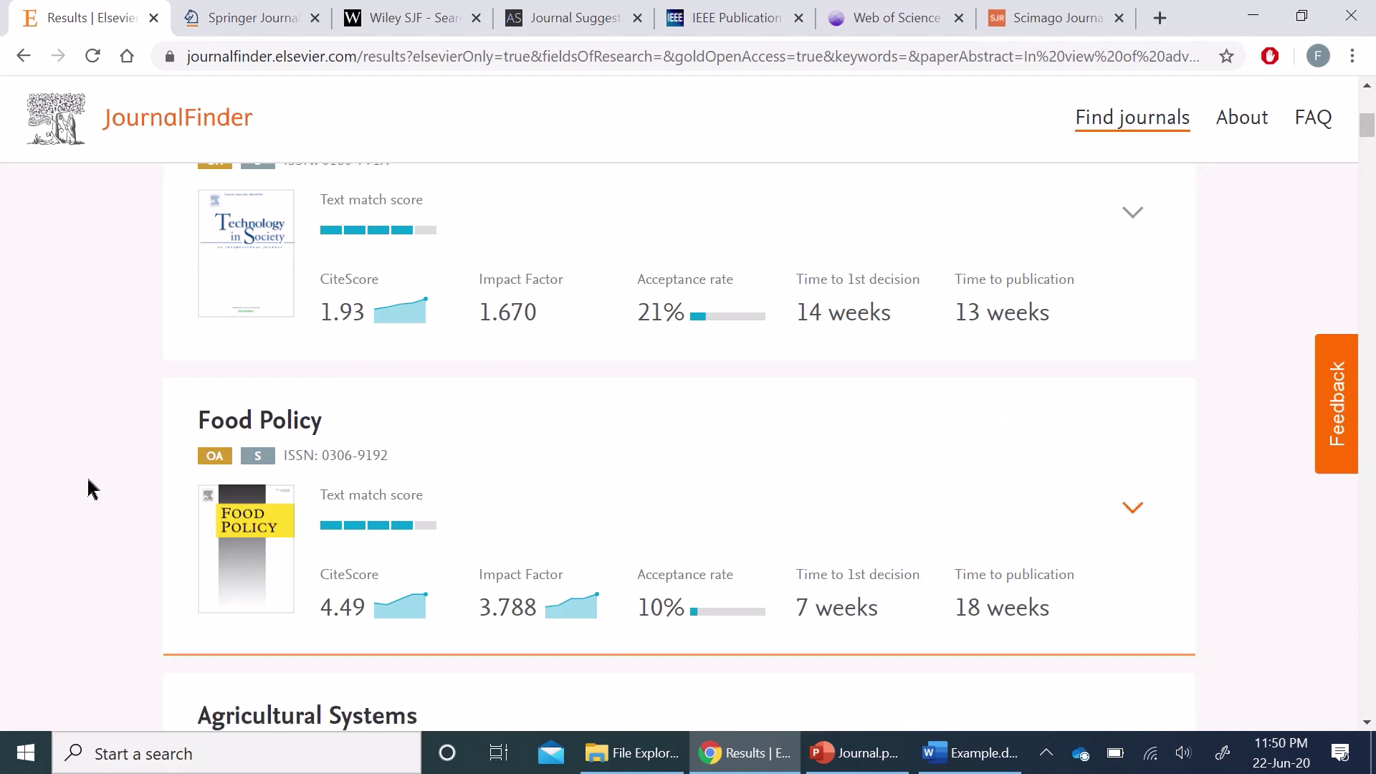
# - Check the sort options, keep Best match, and scroll down to World Development
pyautogui.scroll(3, 809, 380)
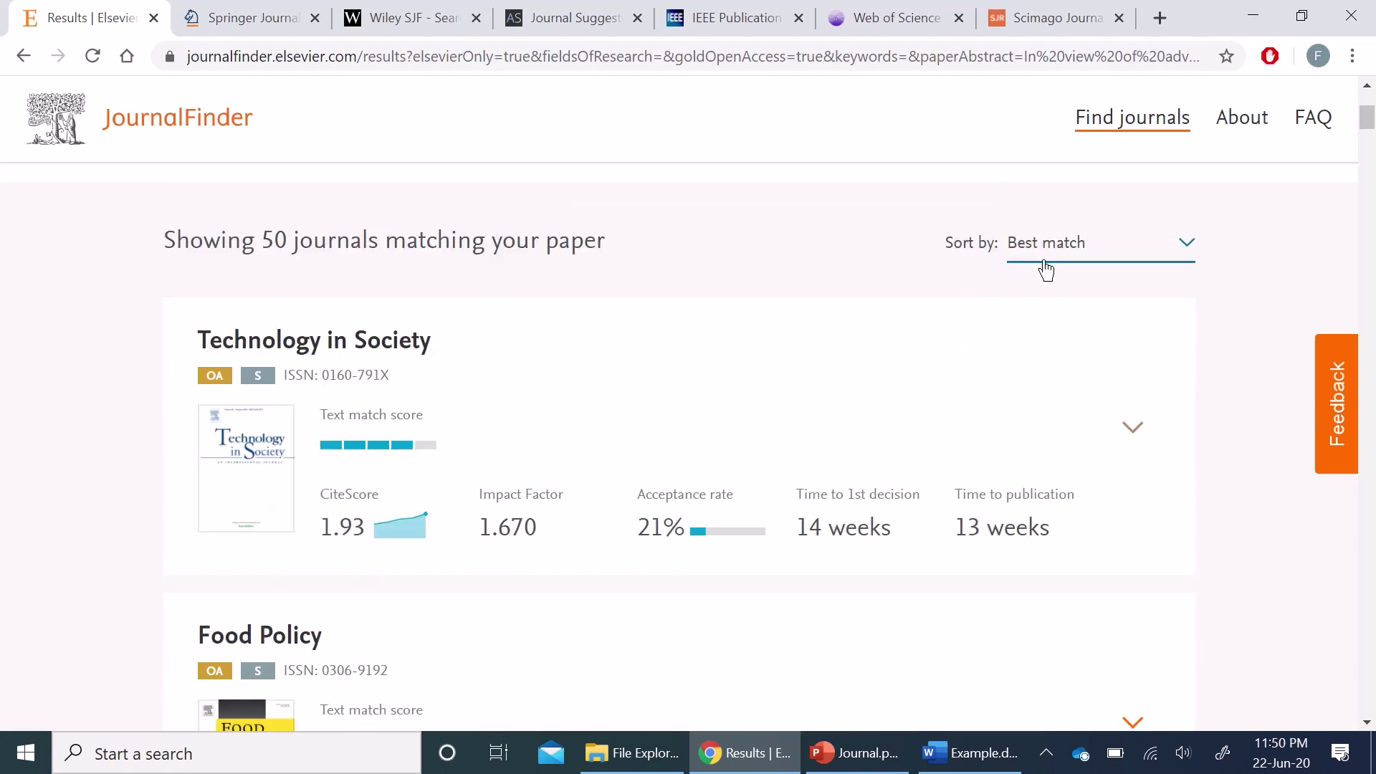
pyautogui.click(1180, 242)
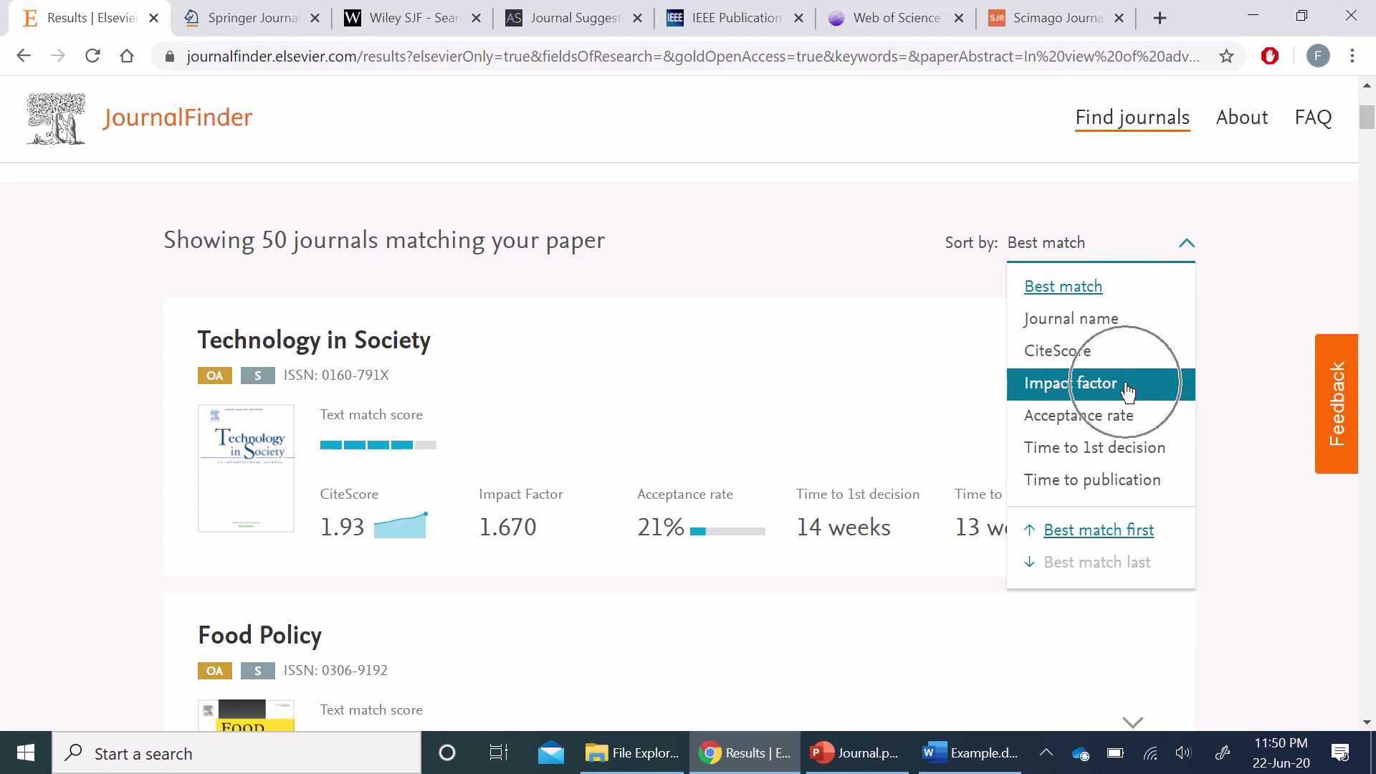
pyautogui.click(1168, 420)
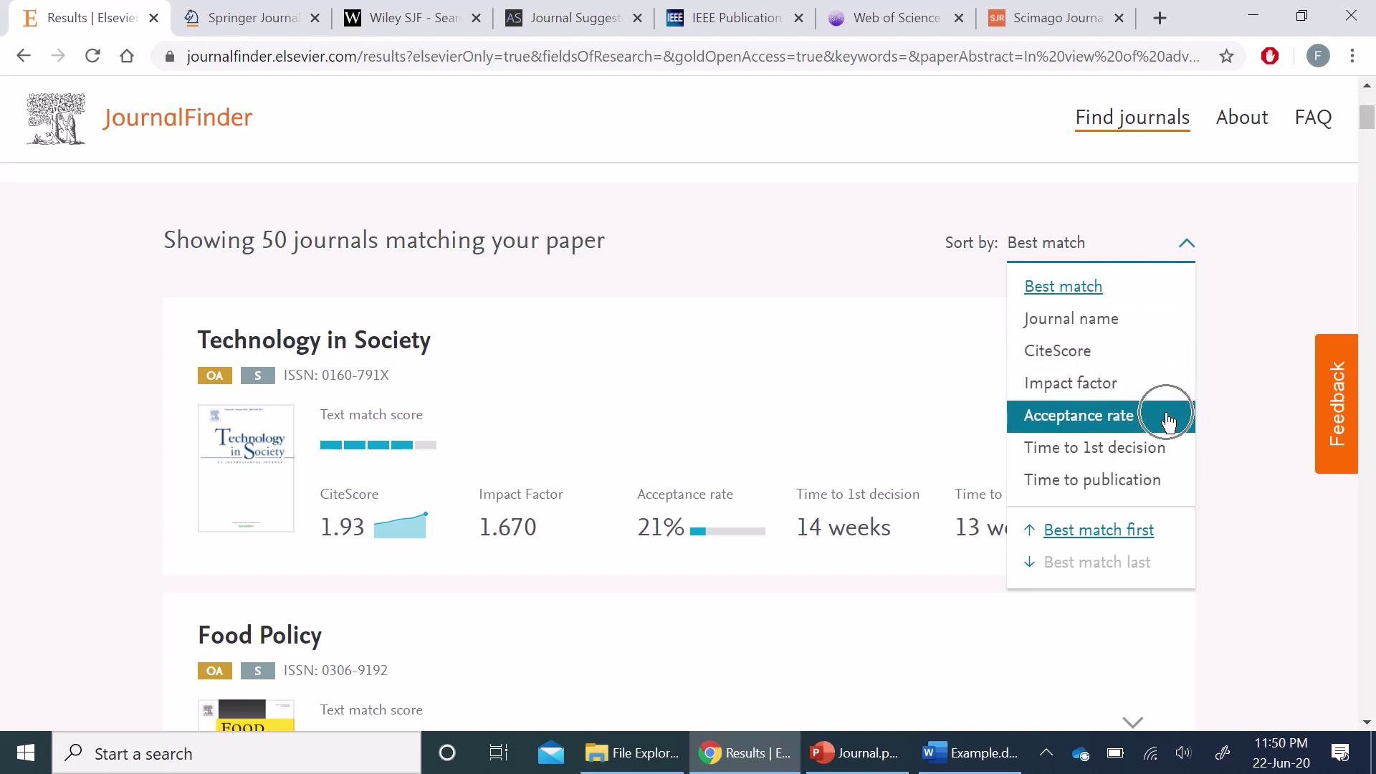
pyautogui.click(47, 348)
pyautogui.scroll(-5, 47, 348)
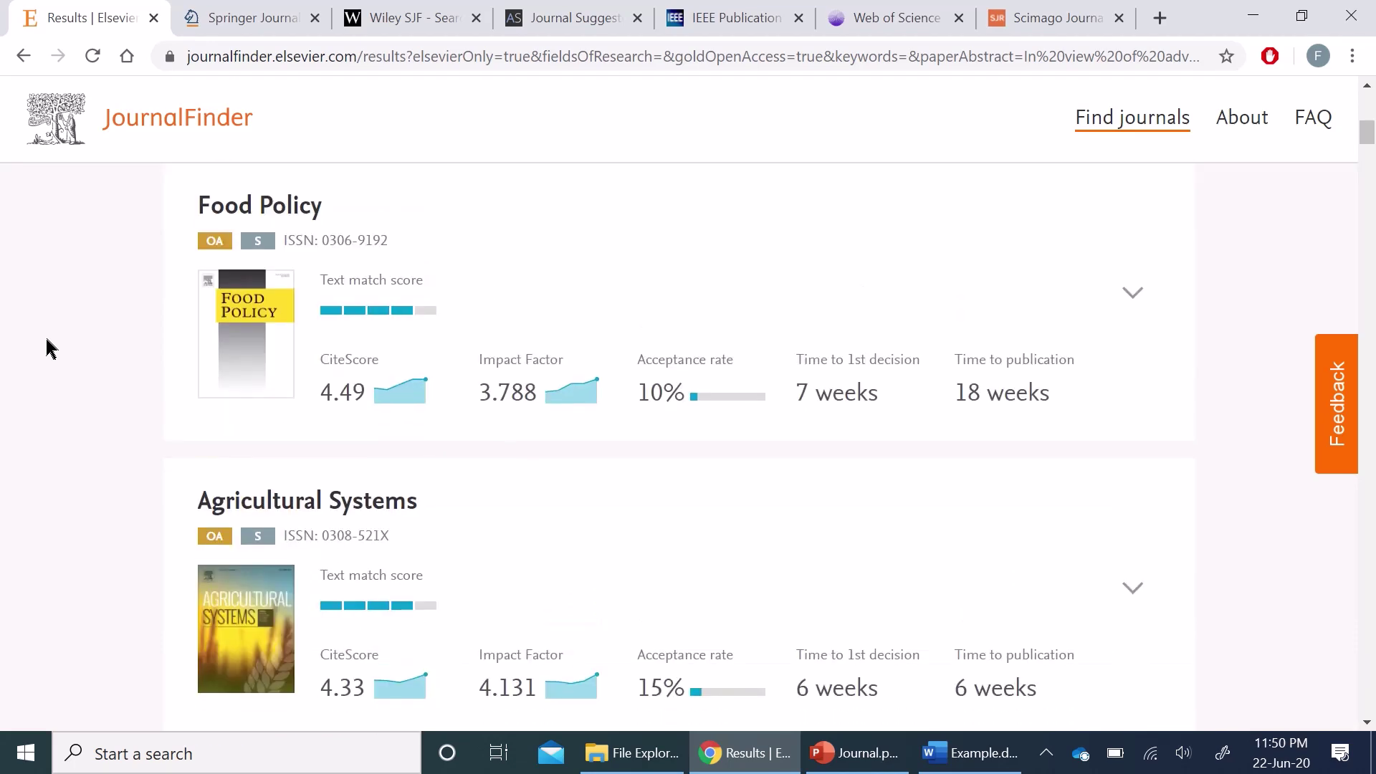
pyautogui.scroll(-3, 48, 348)
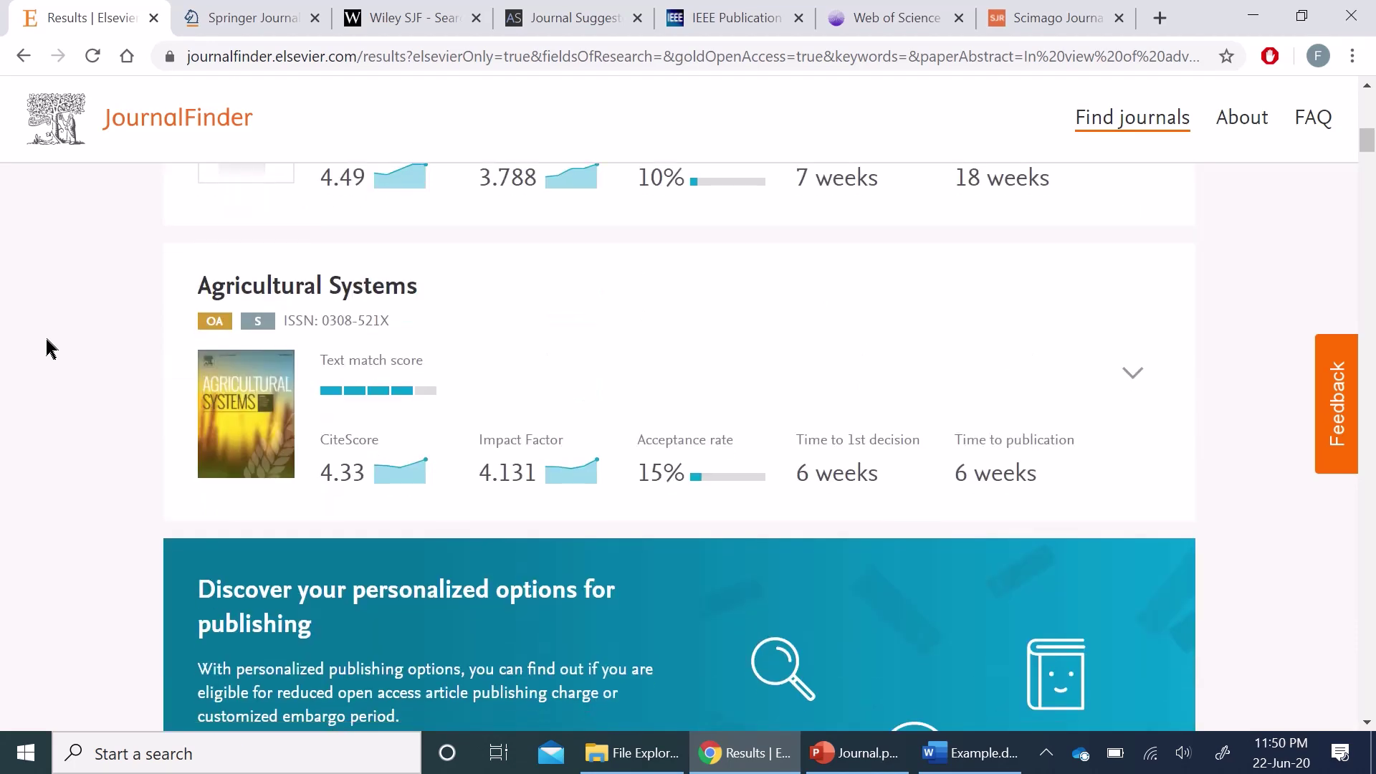
pyautogui.scroll(-10, 48, 348)
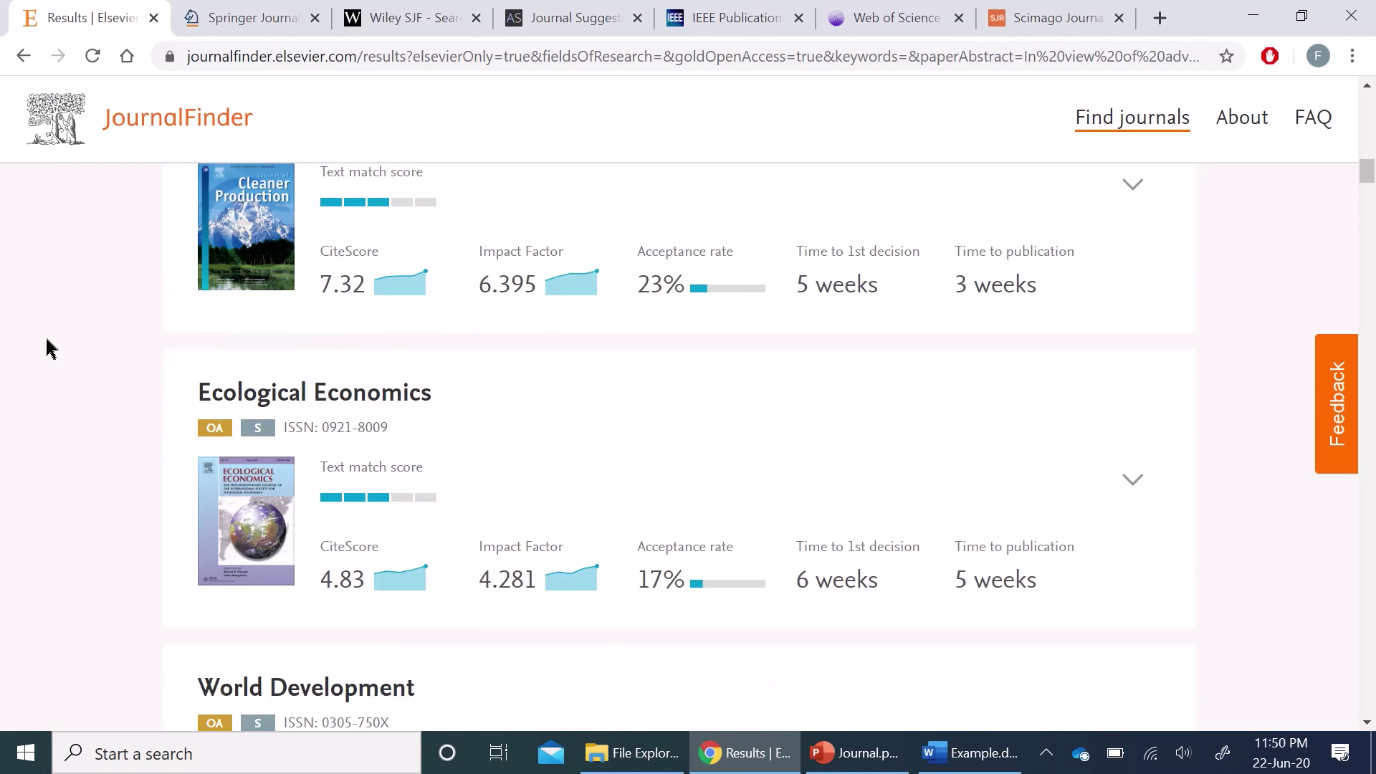
pyautogui.scroll(-1, 47, 348)
pyautogui.scroll(-4, 47, 348)
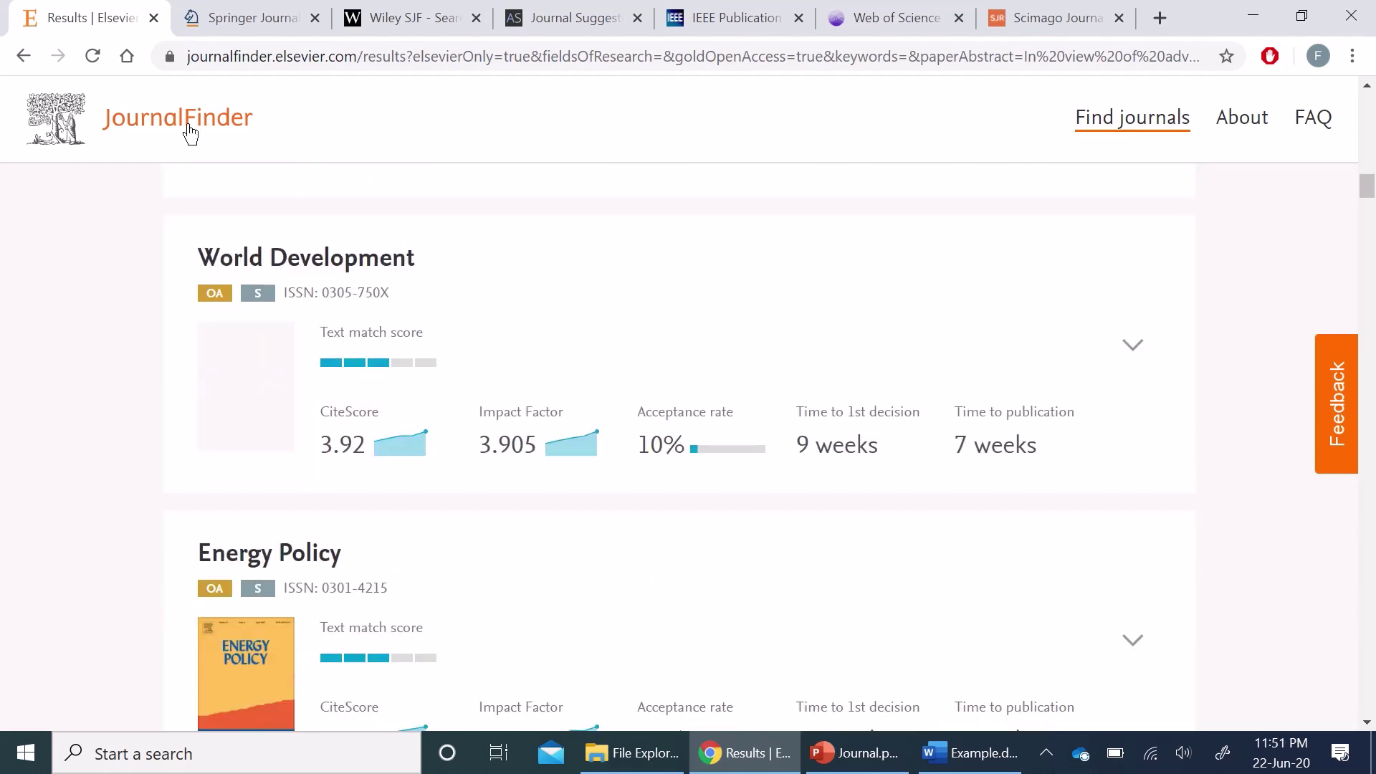
# - Look over the Springer Journal Suggester form and its subject area list without choosing one
pyautogui.click(232, 30)
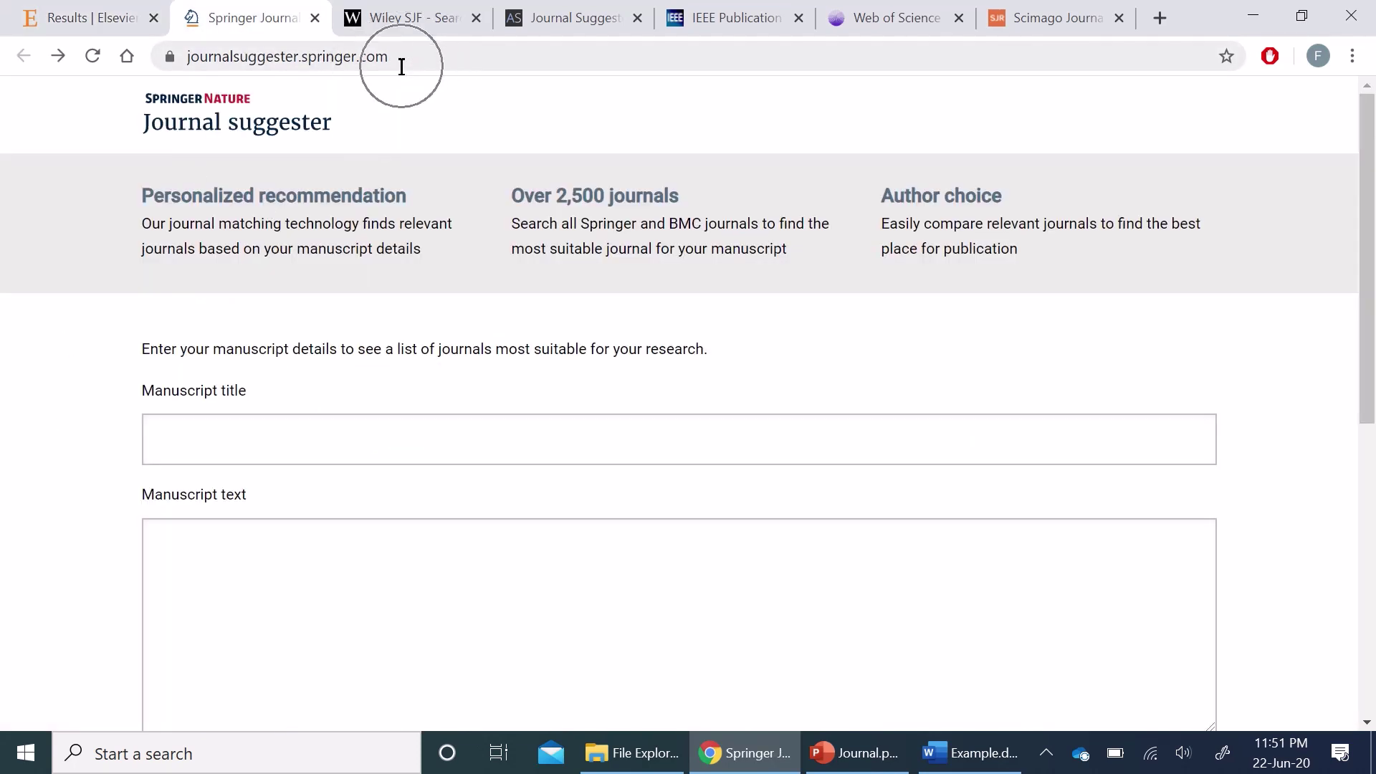
pyautogui.scroll(-1, 47, 377)
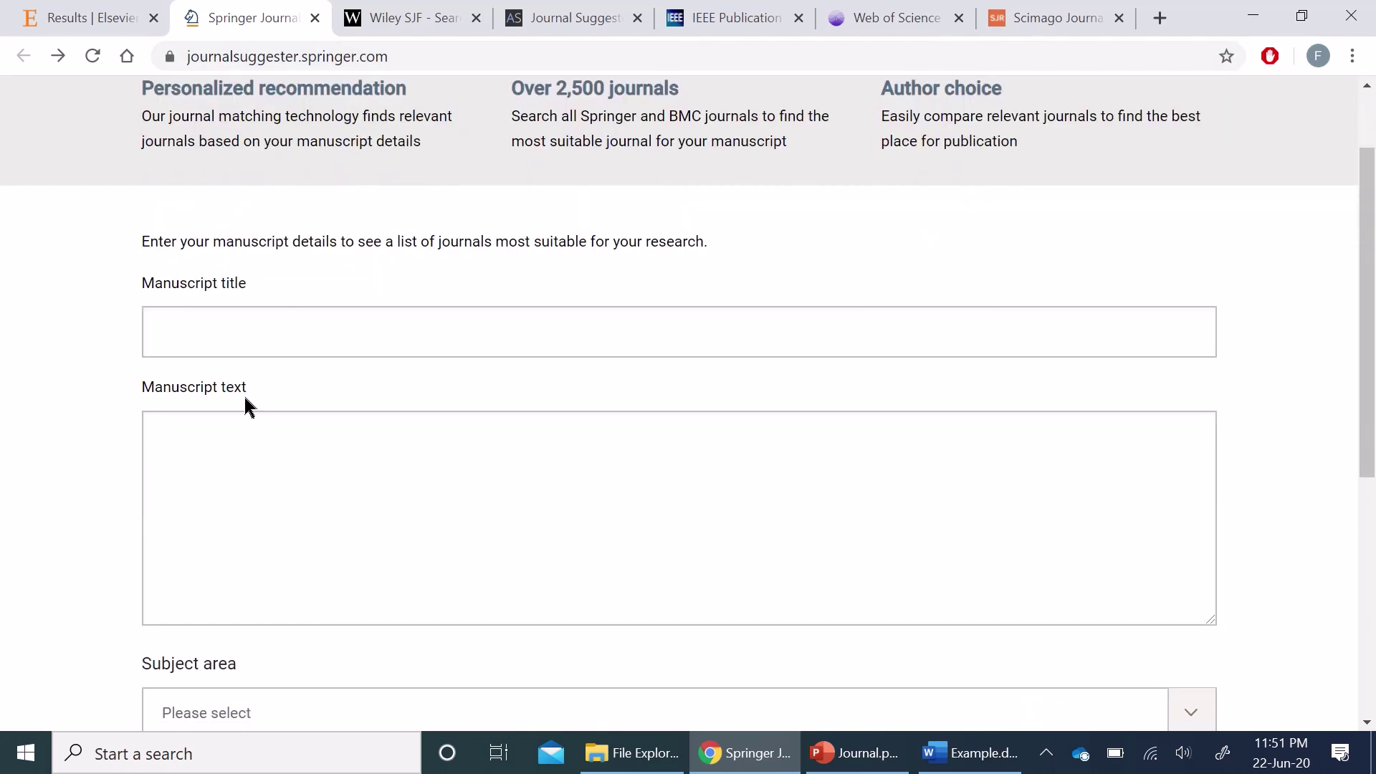
pyautogui.click(241, 308)
pyautogui.scroll(-2, 276, 410)
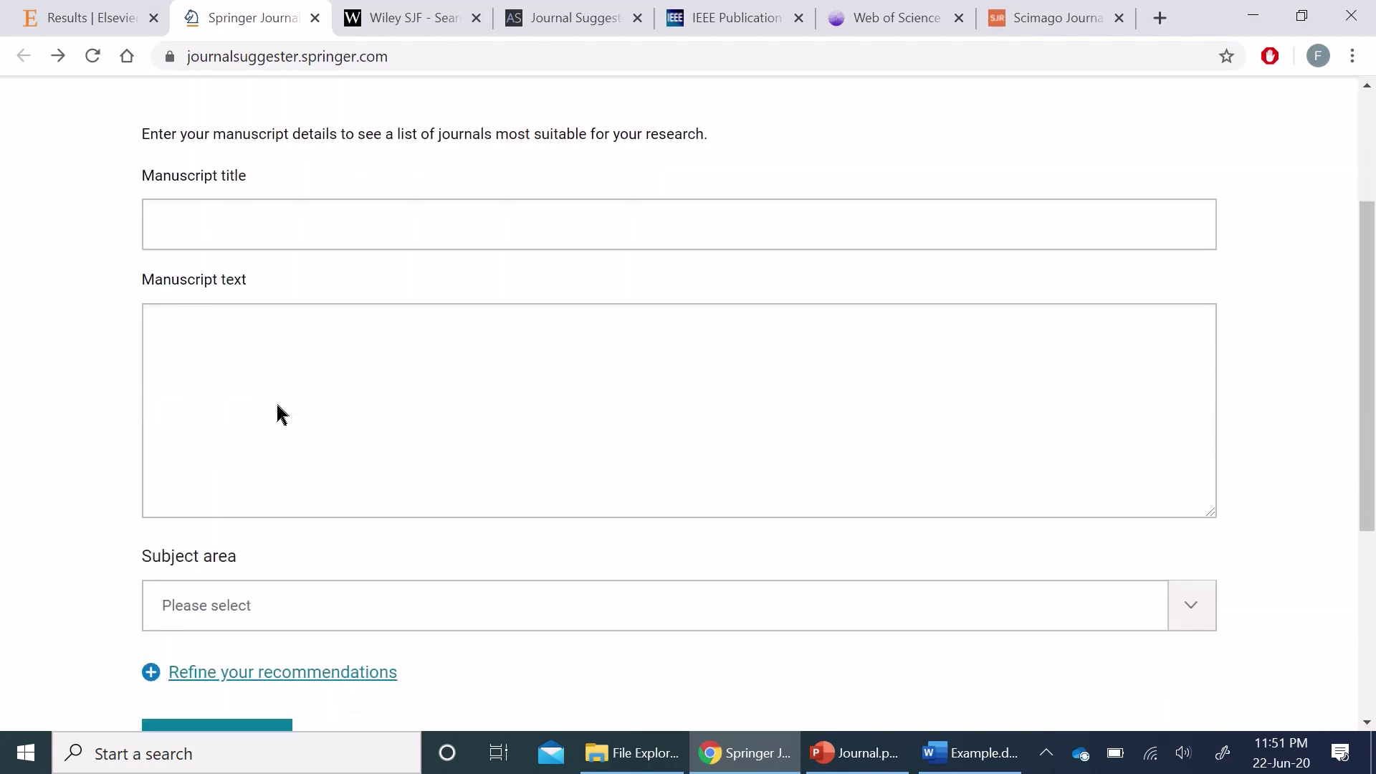
pyautogui.scroll(-1, 287, 508)
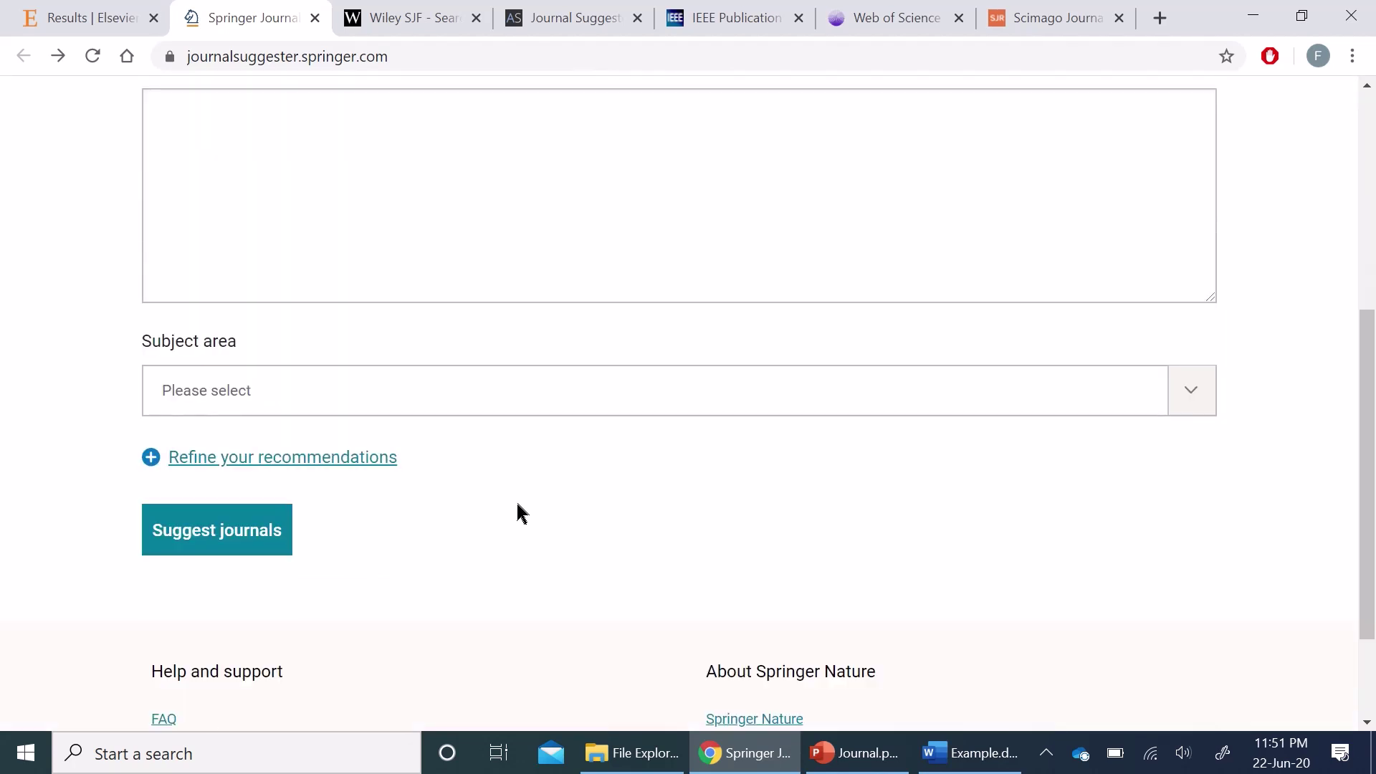
pyautogui.click(1191, 393)
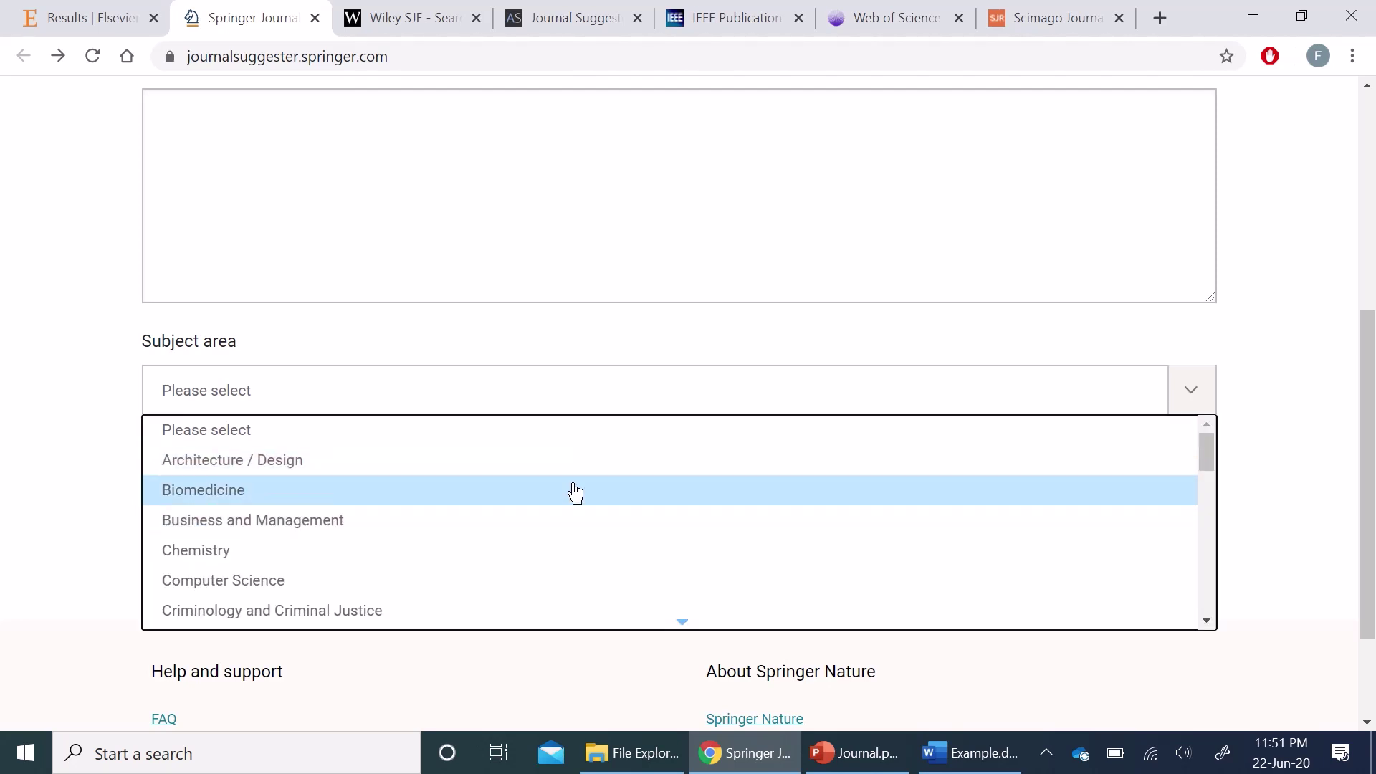
pyautogui.click(53, 430)
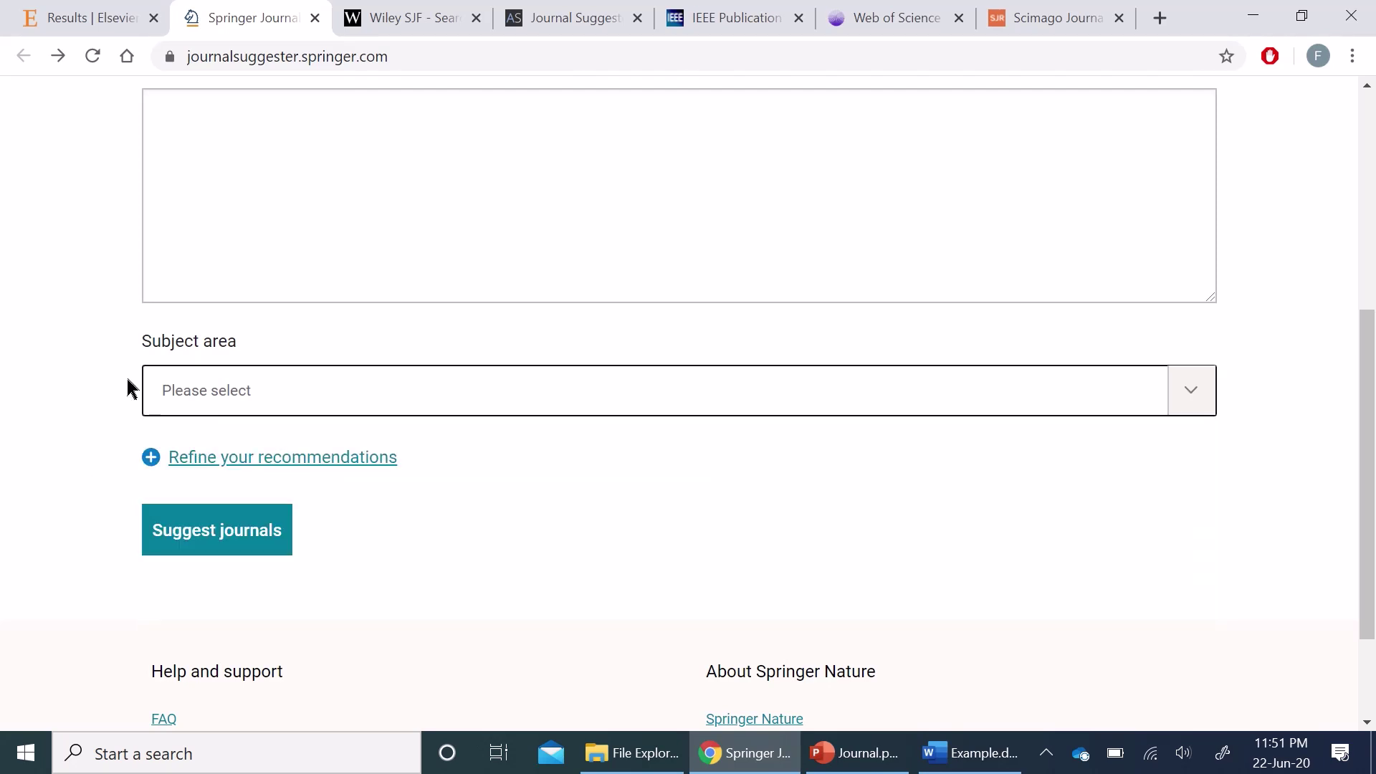
# - Paste the paper's abstract from Word into the Manuscript text box
pyautogui.hotkey('alt', 'Tab')
pyautogui.scroll(3, 491, 399)
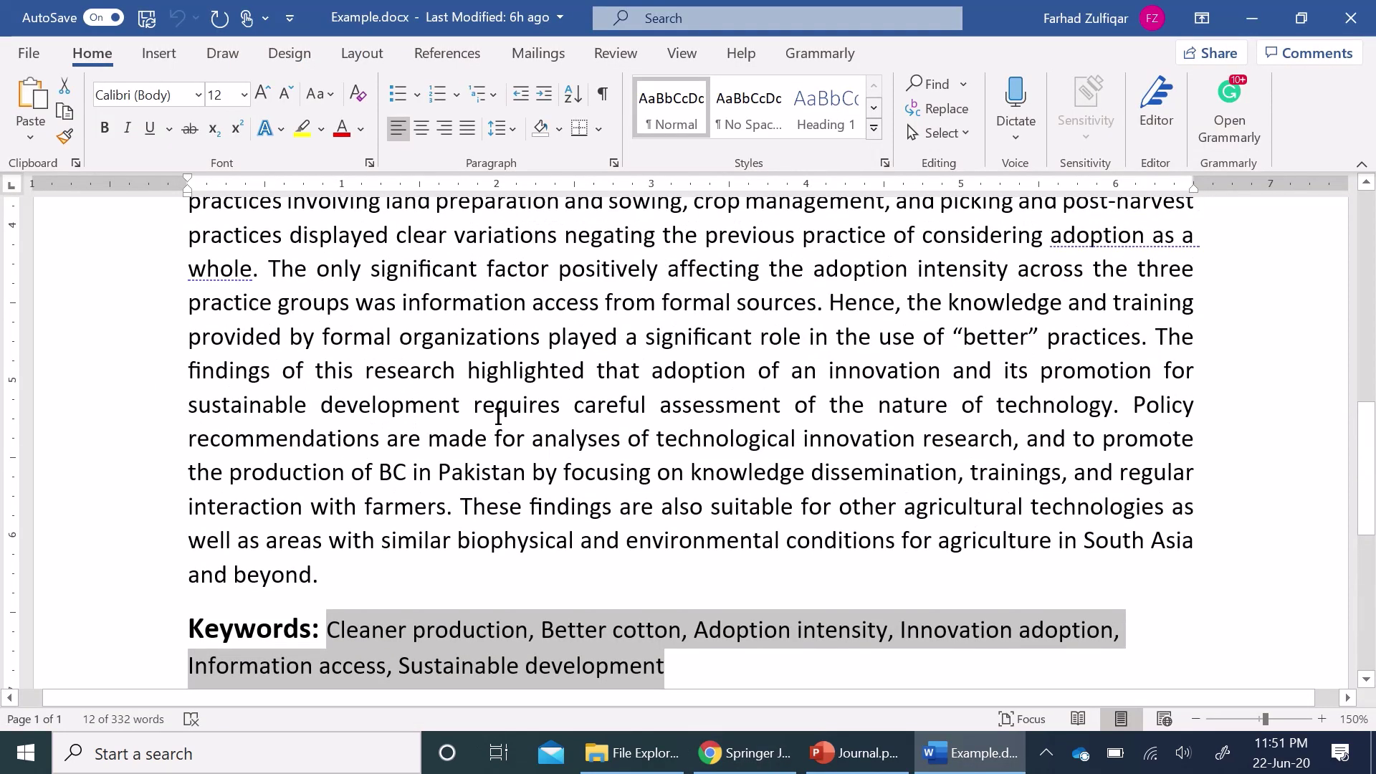
pyautogui.tripleClick(499, 416)
pyautogui.hotkey('alt', 'Tab')
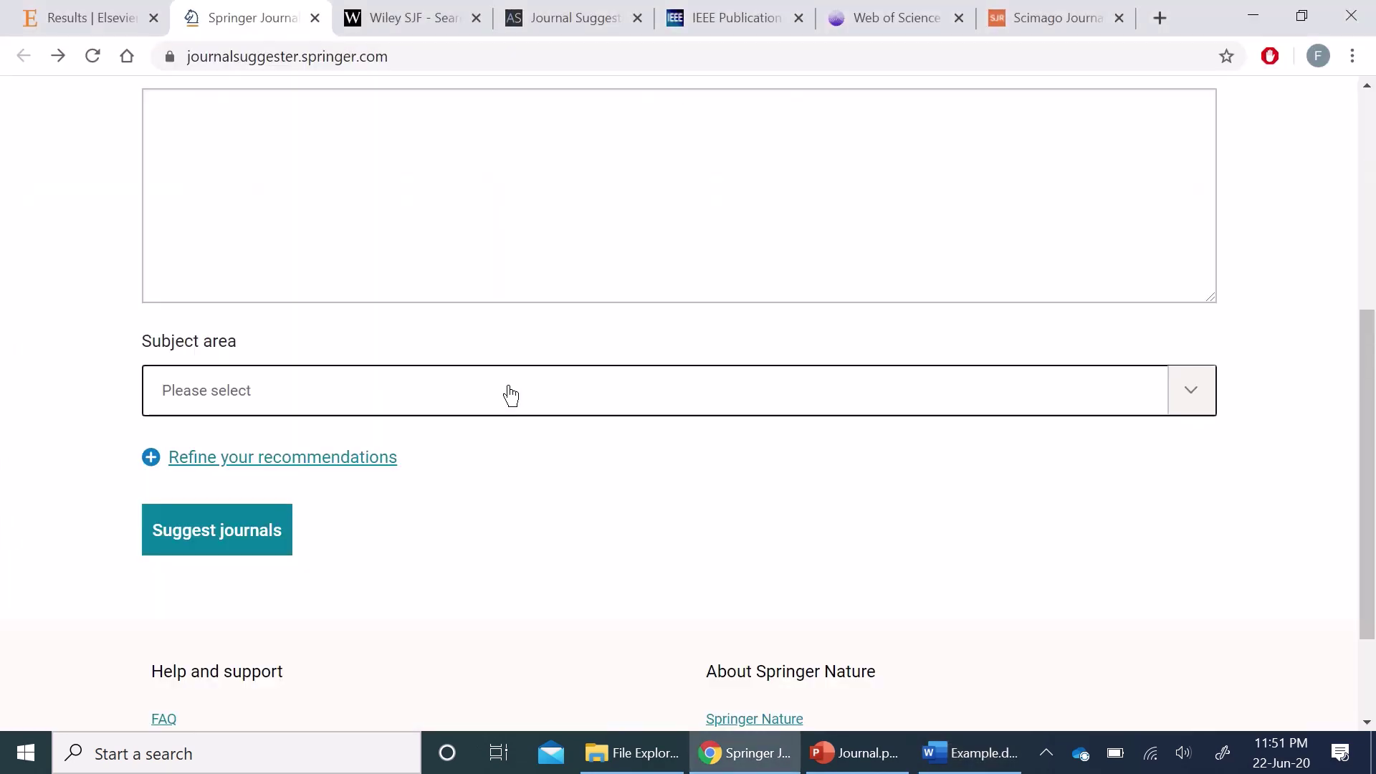
pyautogui.click(420, 255)
pyautogui.hotkey('ctrl', 'v')
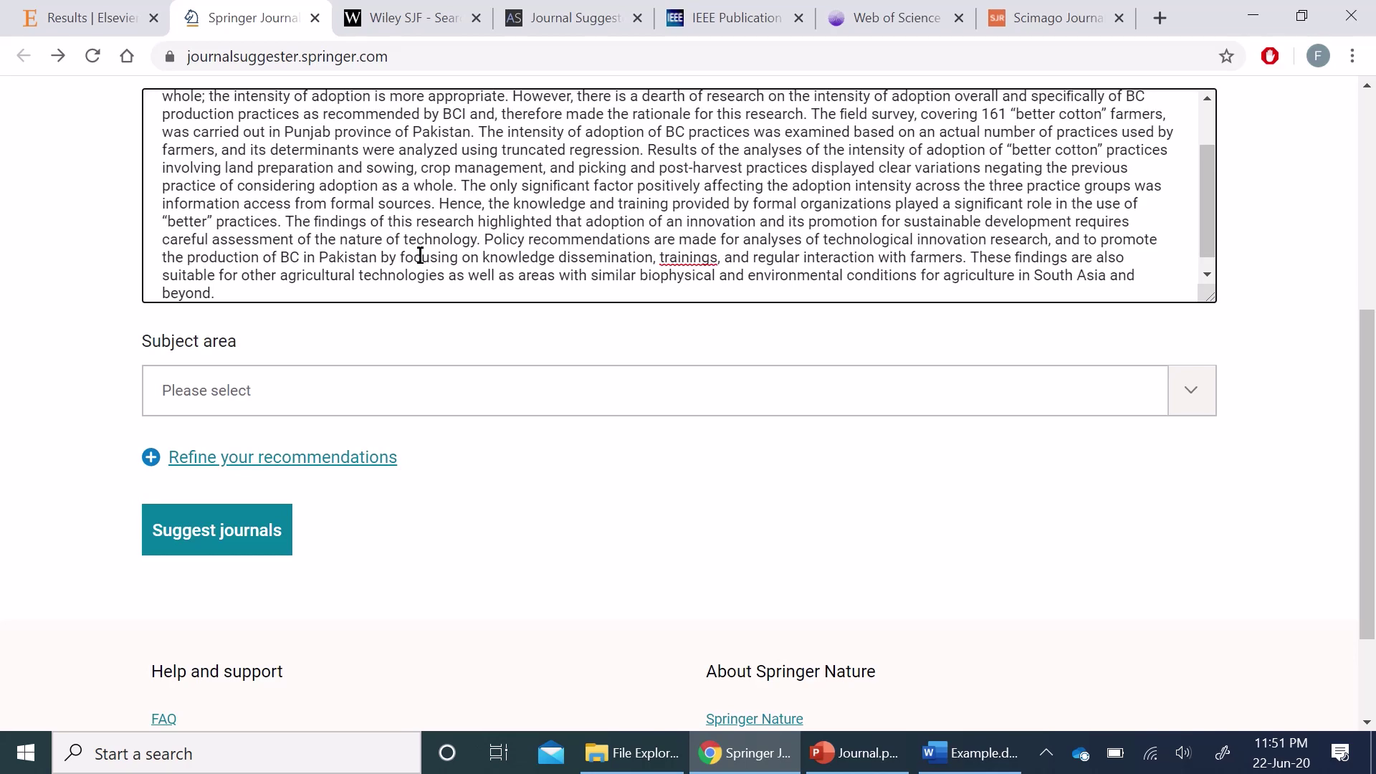
# - Paste the better-cotton paper's title from Word into the Manuscript title field
pyautogui.hotkey('alt', 'Tab')
pyautogui.scroll(8, 104, 435)
pyautogui.doubleClick(490, 430)
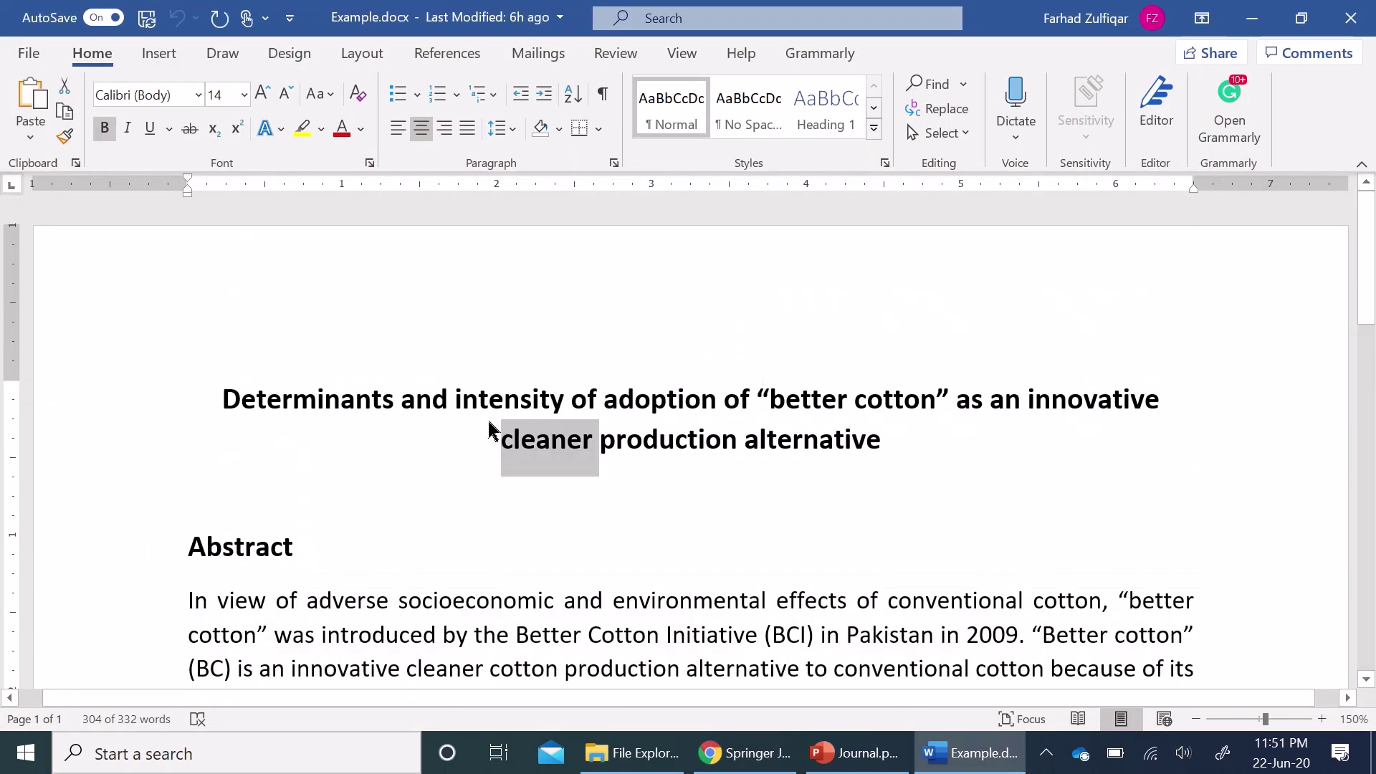
pyautogui.tripleClick(490, 430)
pyautogui.hotkey('ctrl', 'c')
pyautogui.hotkey('alt', 'Tab')
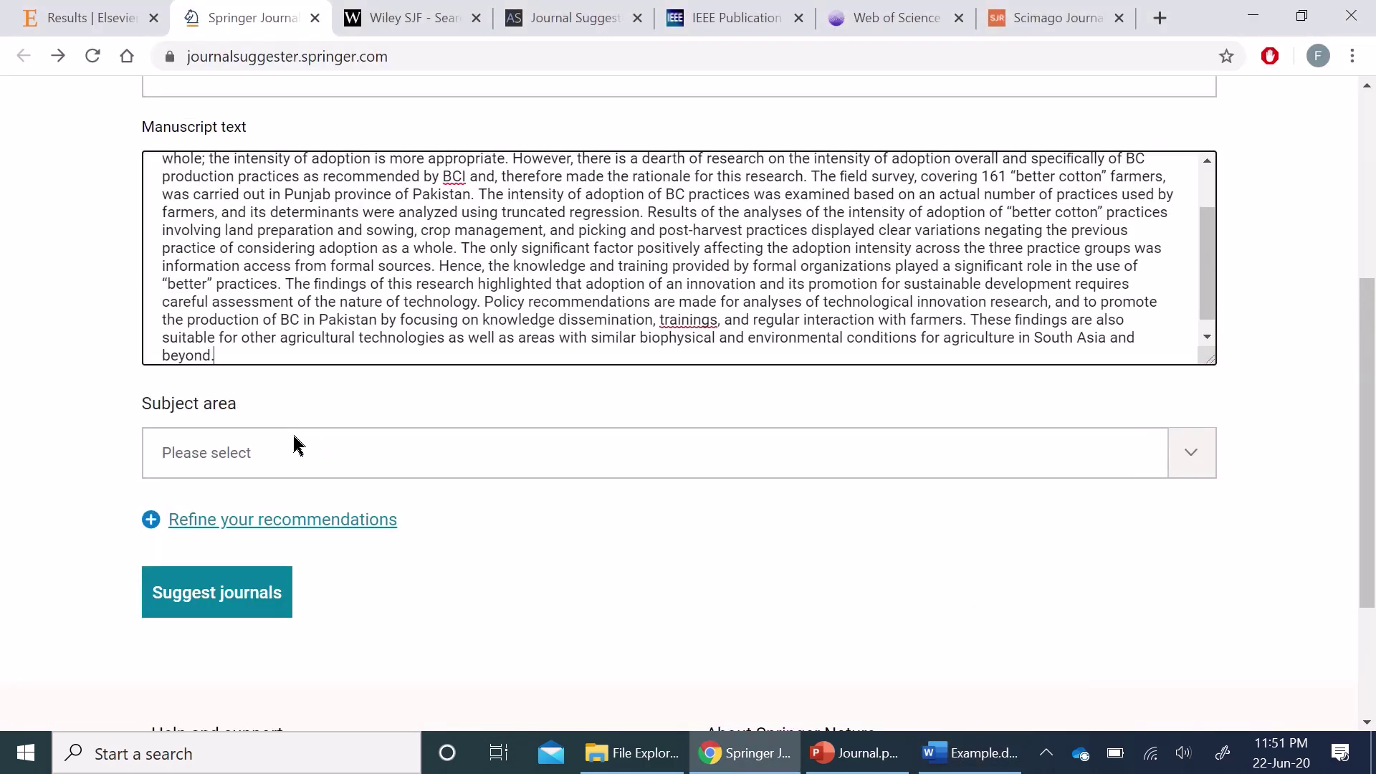
pyautogui.scroll(5, 299, 446)
pyautogui.click(350, 446)
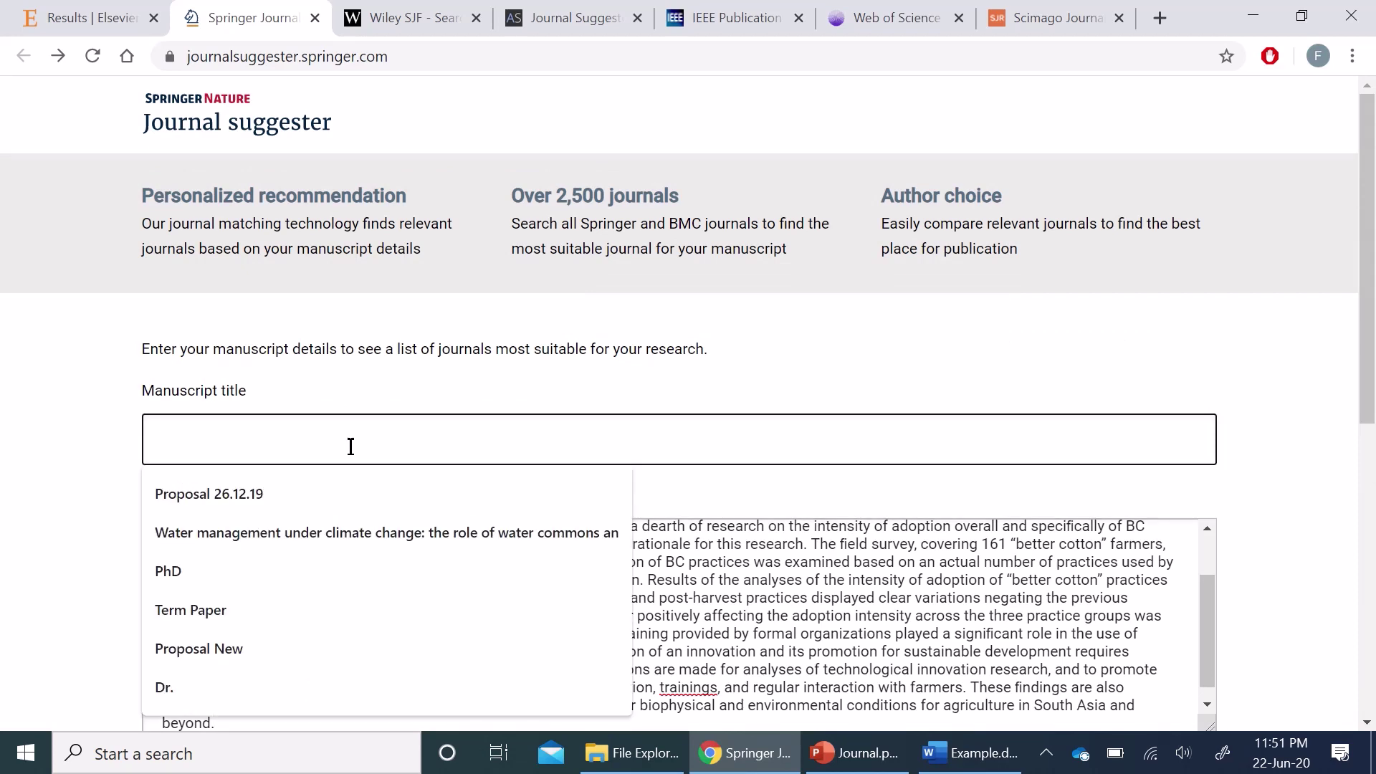
pyautogui.hotkey('ctrl', 'v')
# - Show the optional refinement filters, then hide them again
pyautogui.scroll(-9, 83, 445)
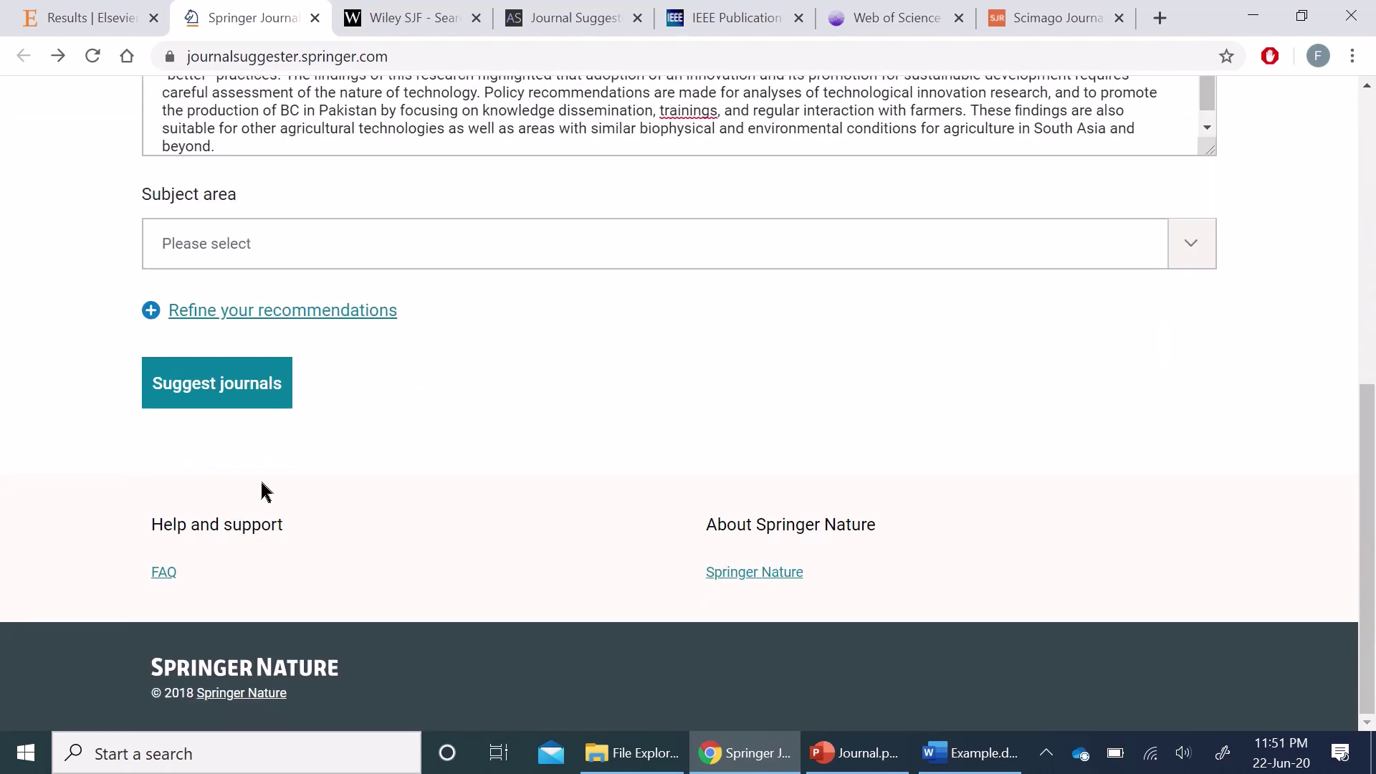
pyautogui.click(235, 416)
pyautogui.click(302, 323)
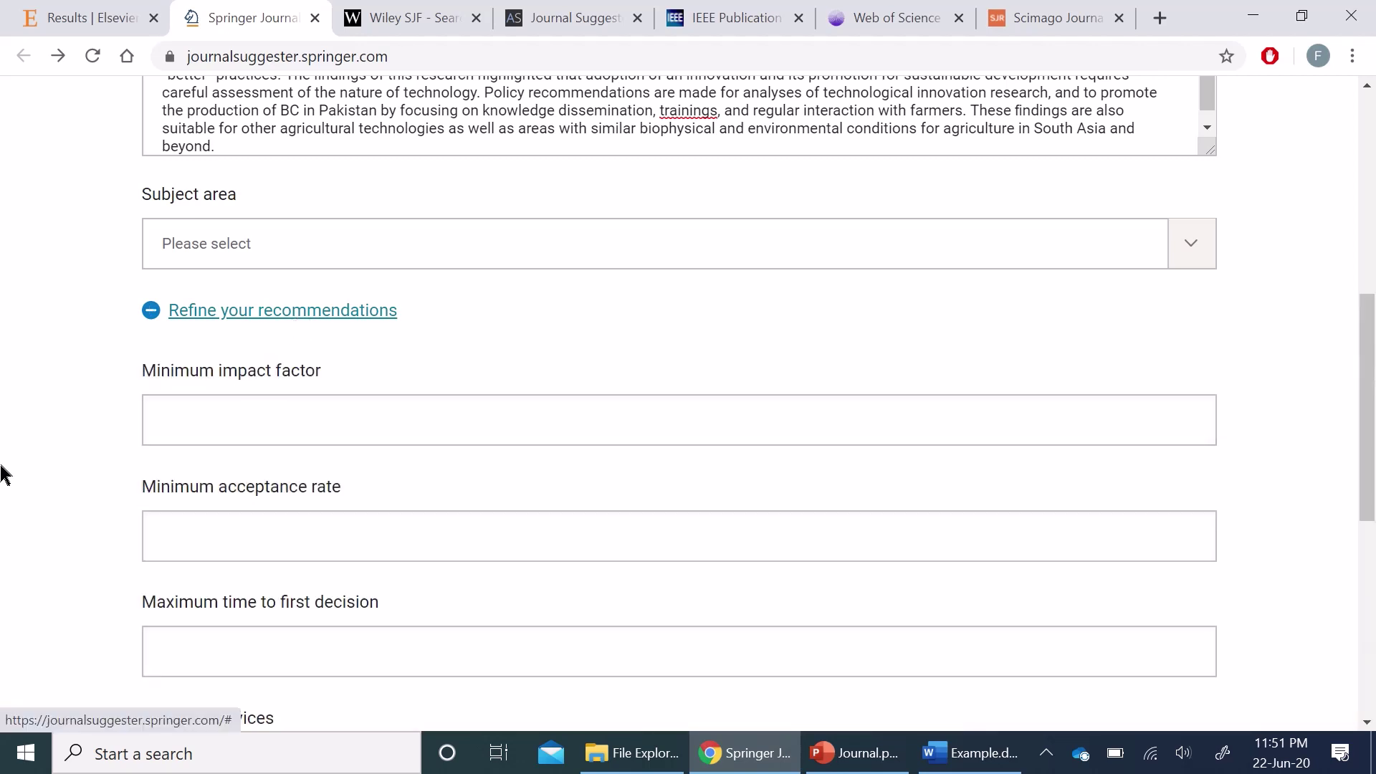
pyautogui.scroll(-1, 68, 445)
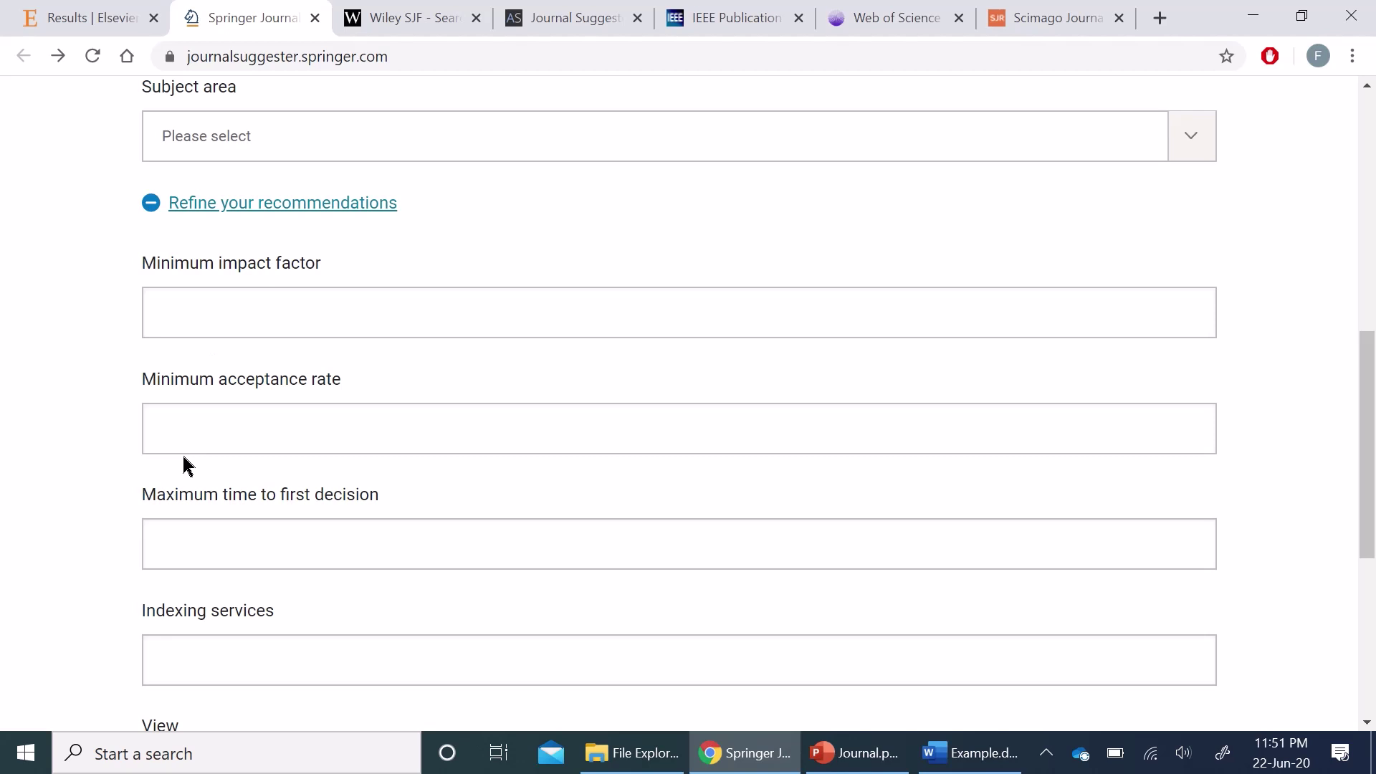
pyautogui.scroll(-3, 79, 528)
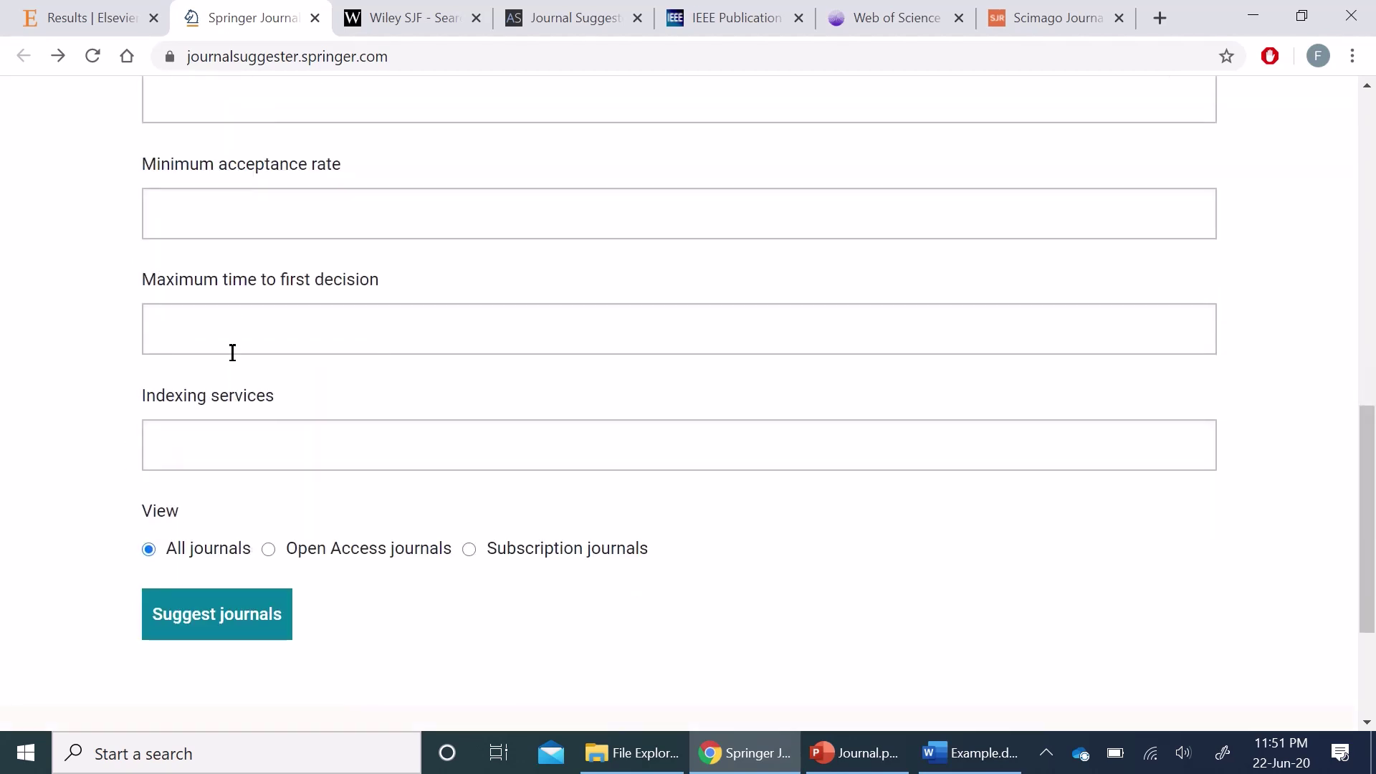
pyautogui.scroll(6, 123, 547)
pyautogui.click(205, 423)
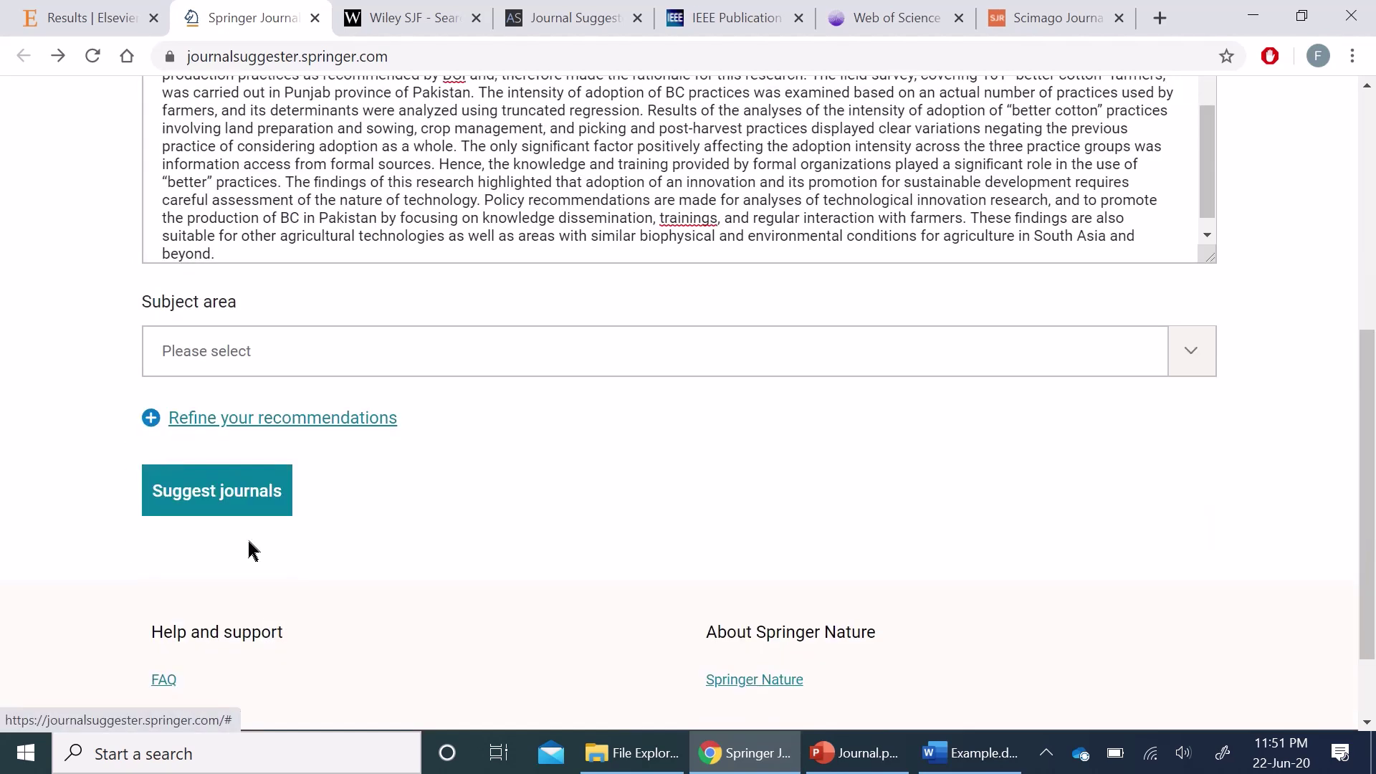
pyautogui.click(223, 508)
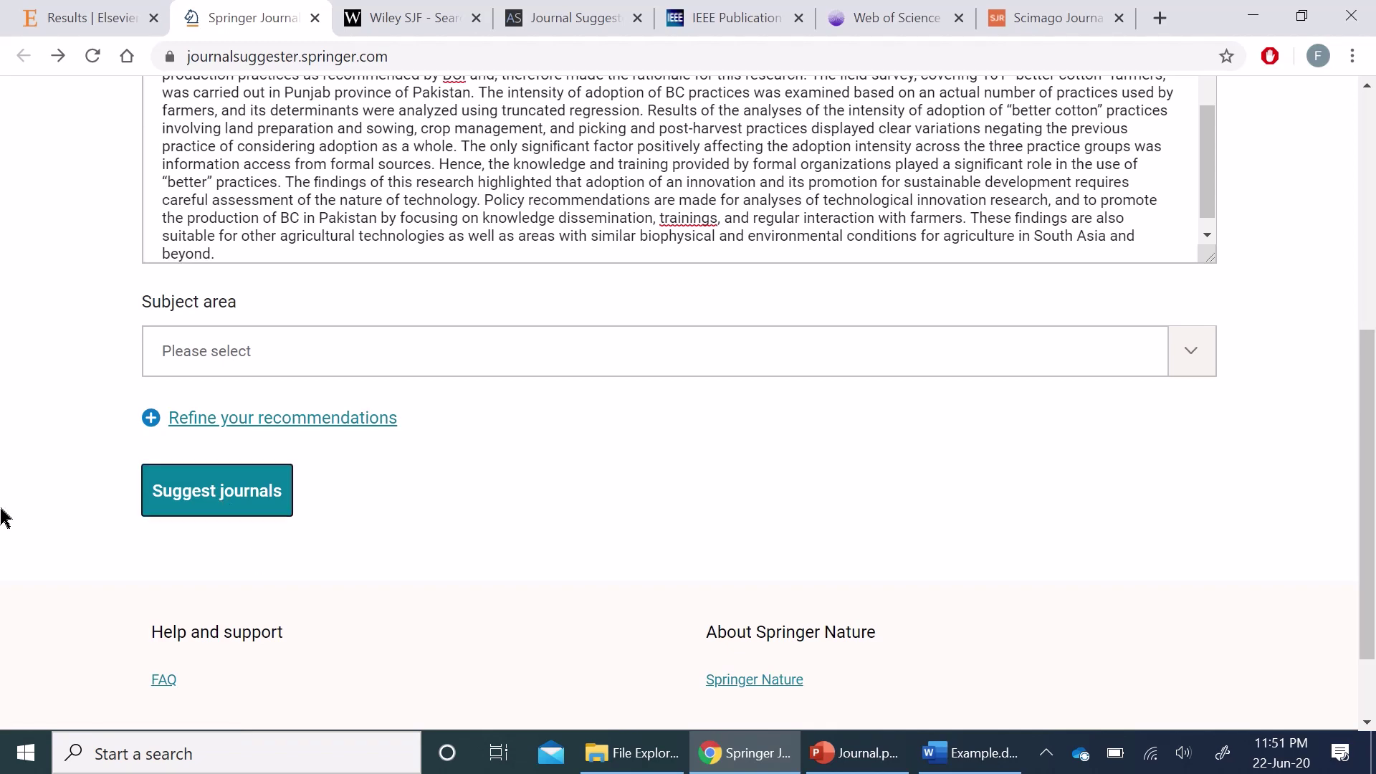
pyautogui.scroll(-5, 7, 515)
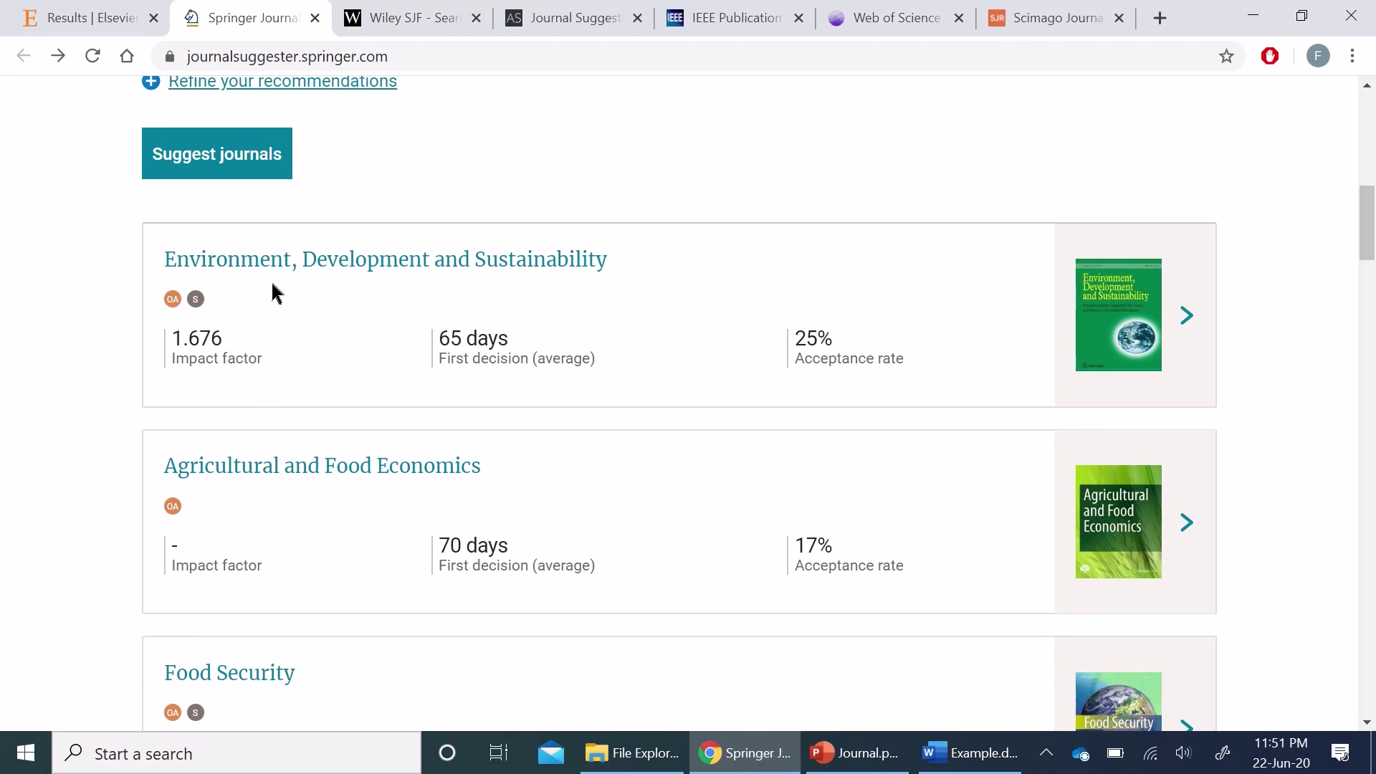
pyautogui.scroll(-2, 13, 398)
pyautogui.scroll(4, 13, 398)
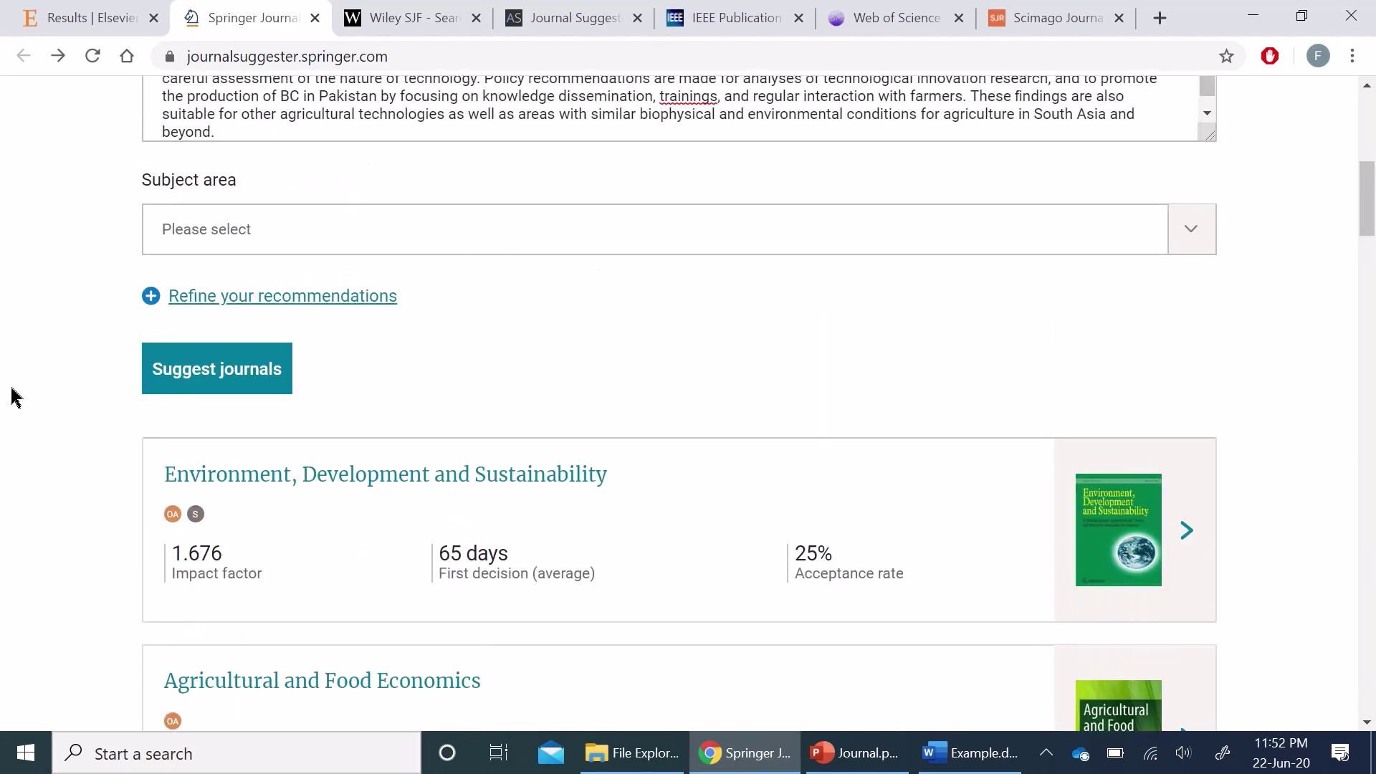
pyautogui.scroll(-2, 13, 398)
pyautogui.click(227, 469)
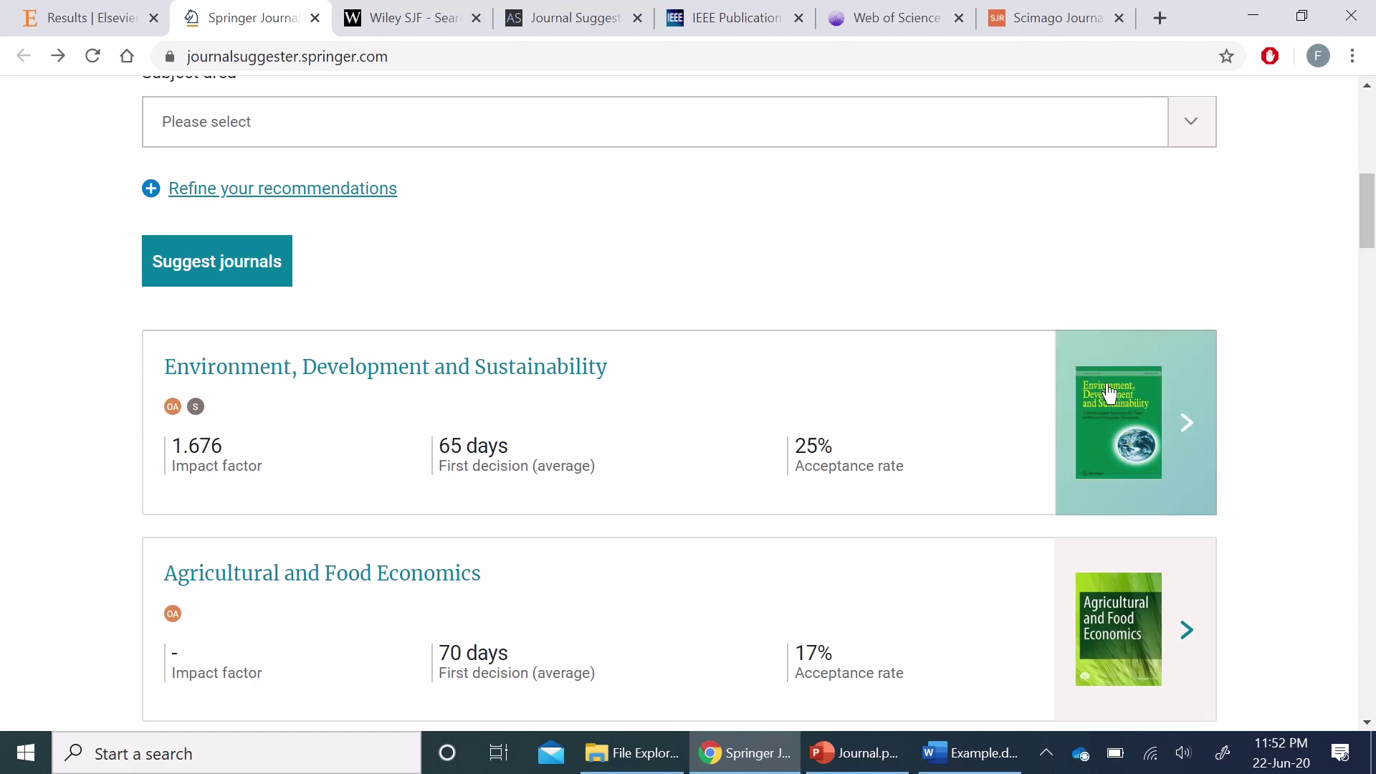
pyautogui.scroll(-1, 82, 437)
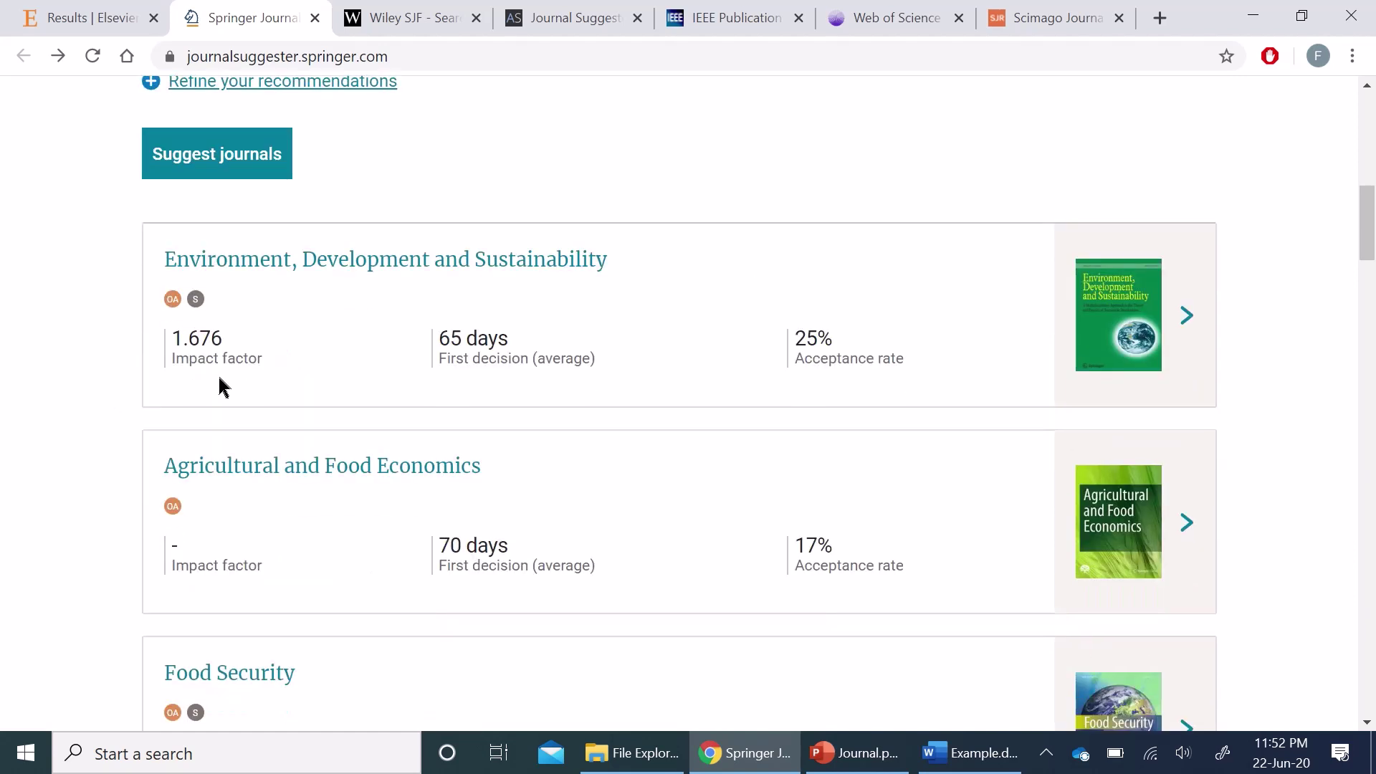
pyautogui.click(222, 374)
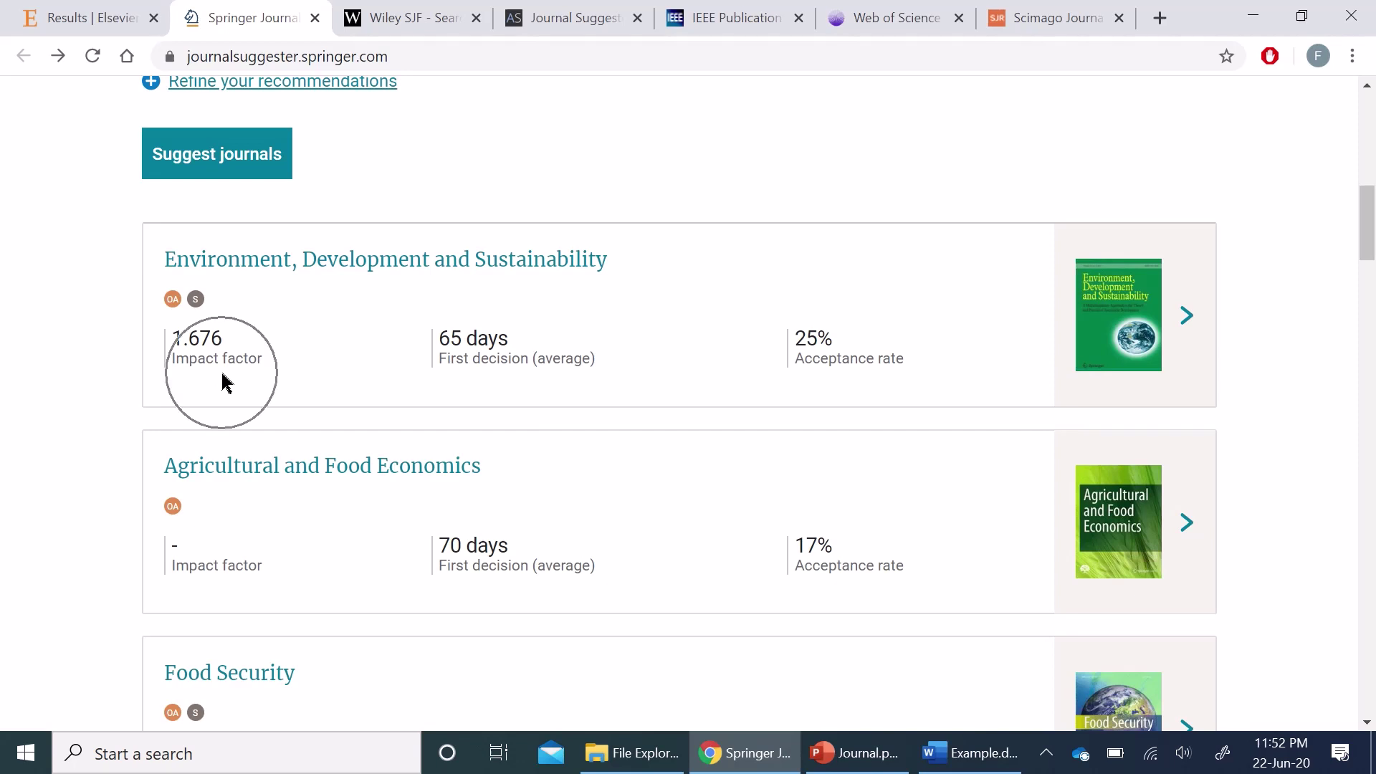
pyautogui.click(511, 378)
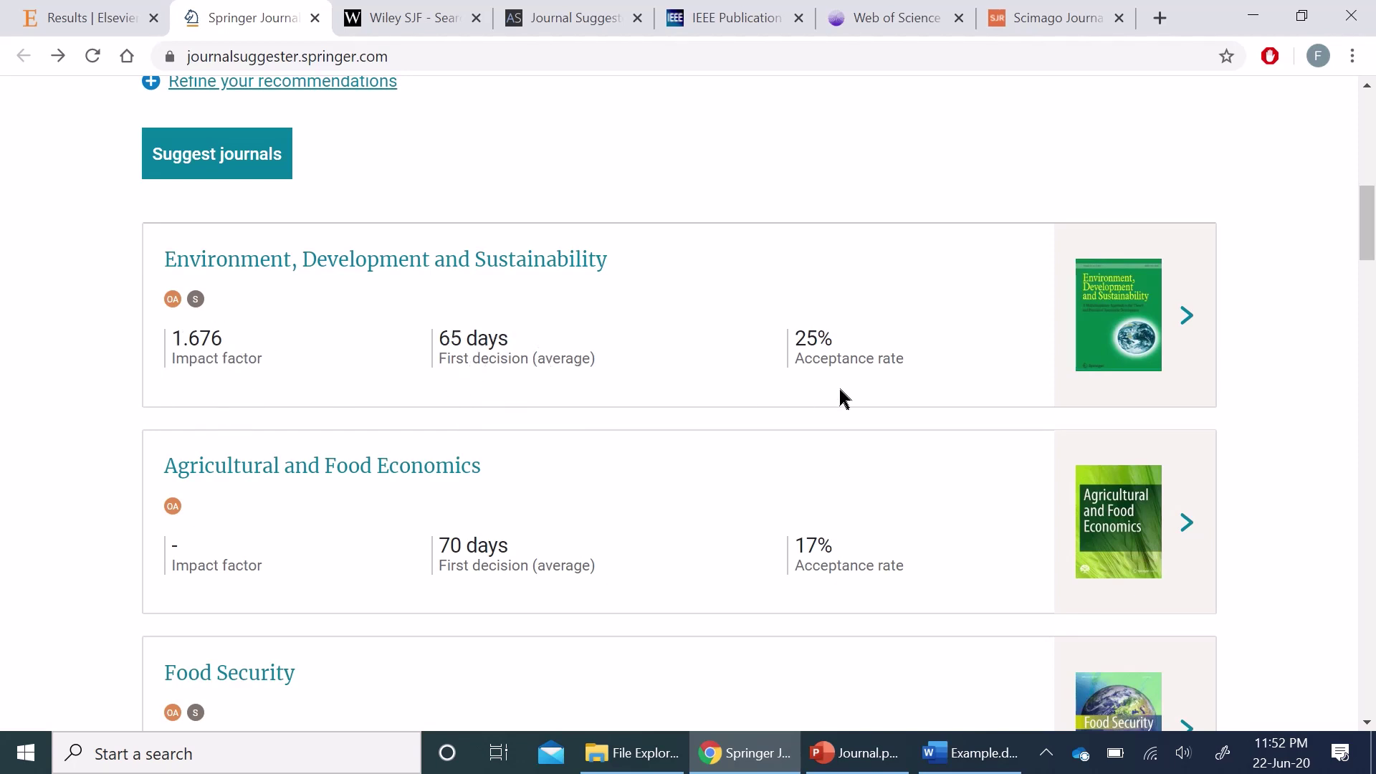
pyautogui.scroll(-5, 2, 479)
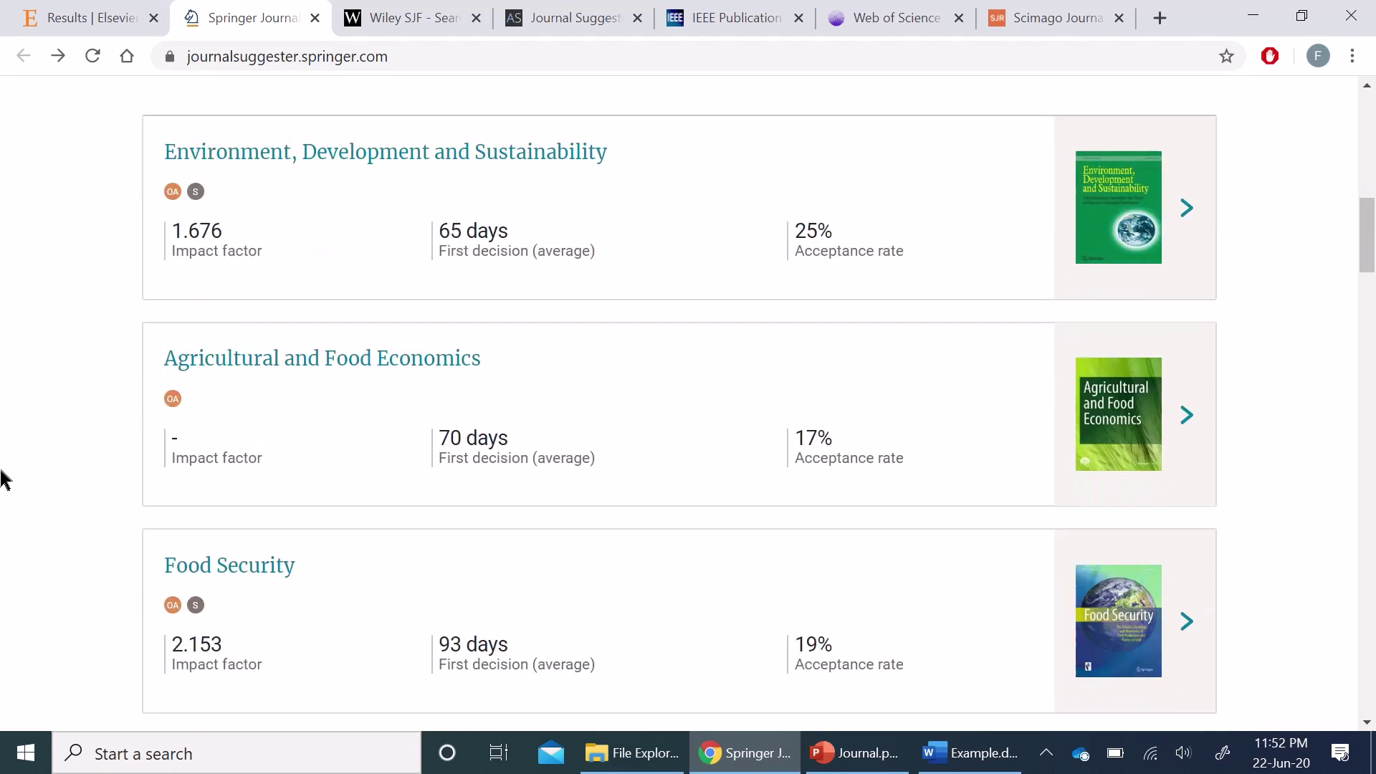
pyautogui.scroll(-2, 2, 479)
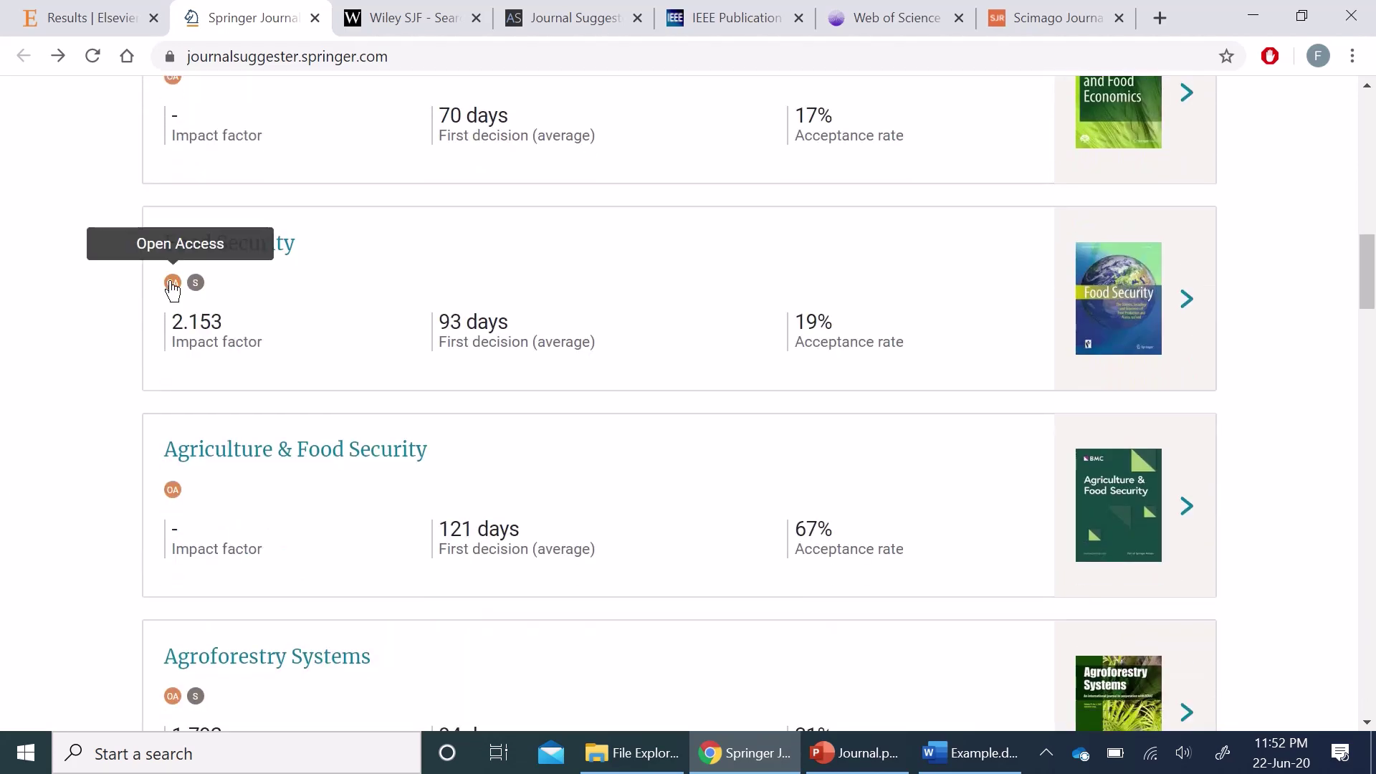
pyautogui.scroll(-3, 2, 498)
pyautogui.scroll(10, 2, 502)
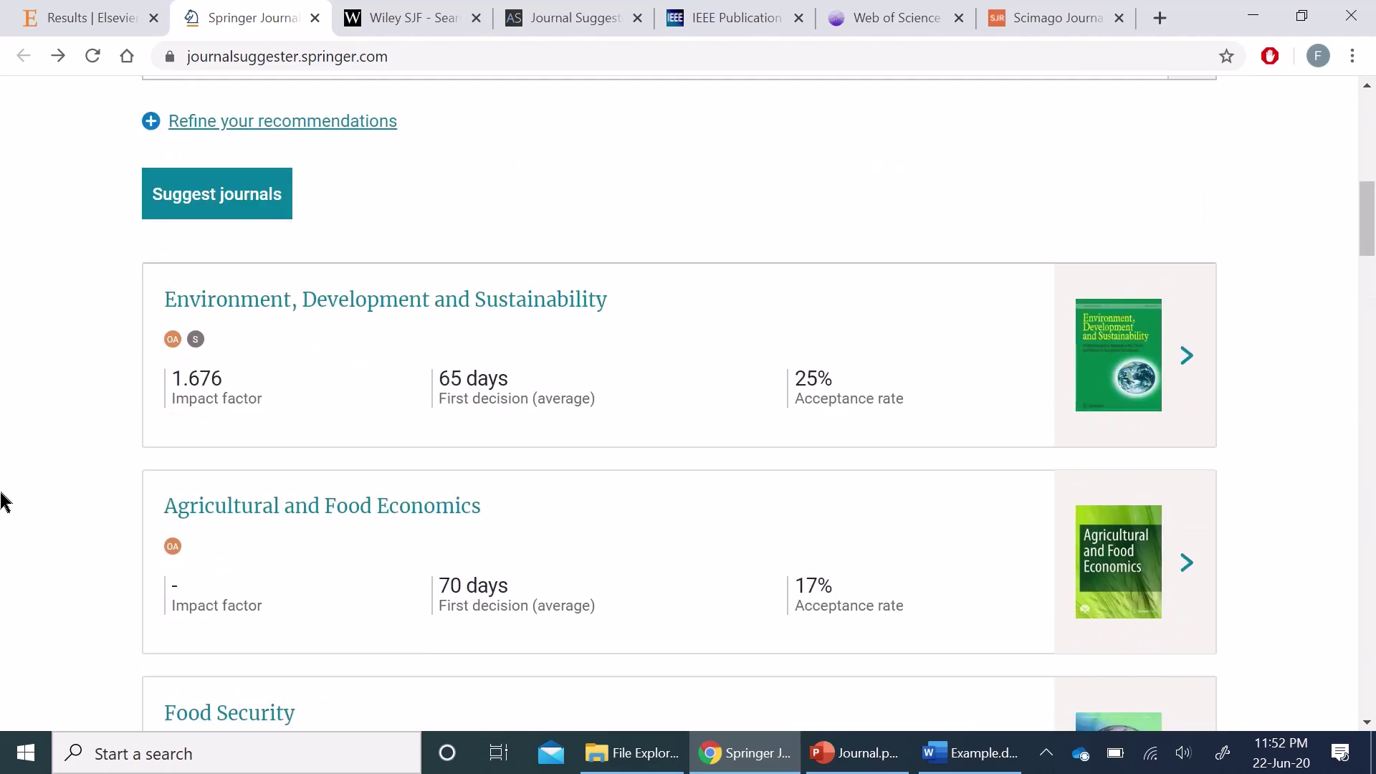
pyautogui.scroll(-2, 9, 500)
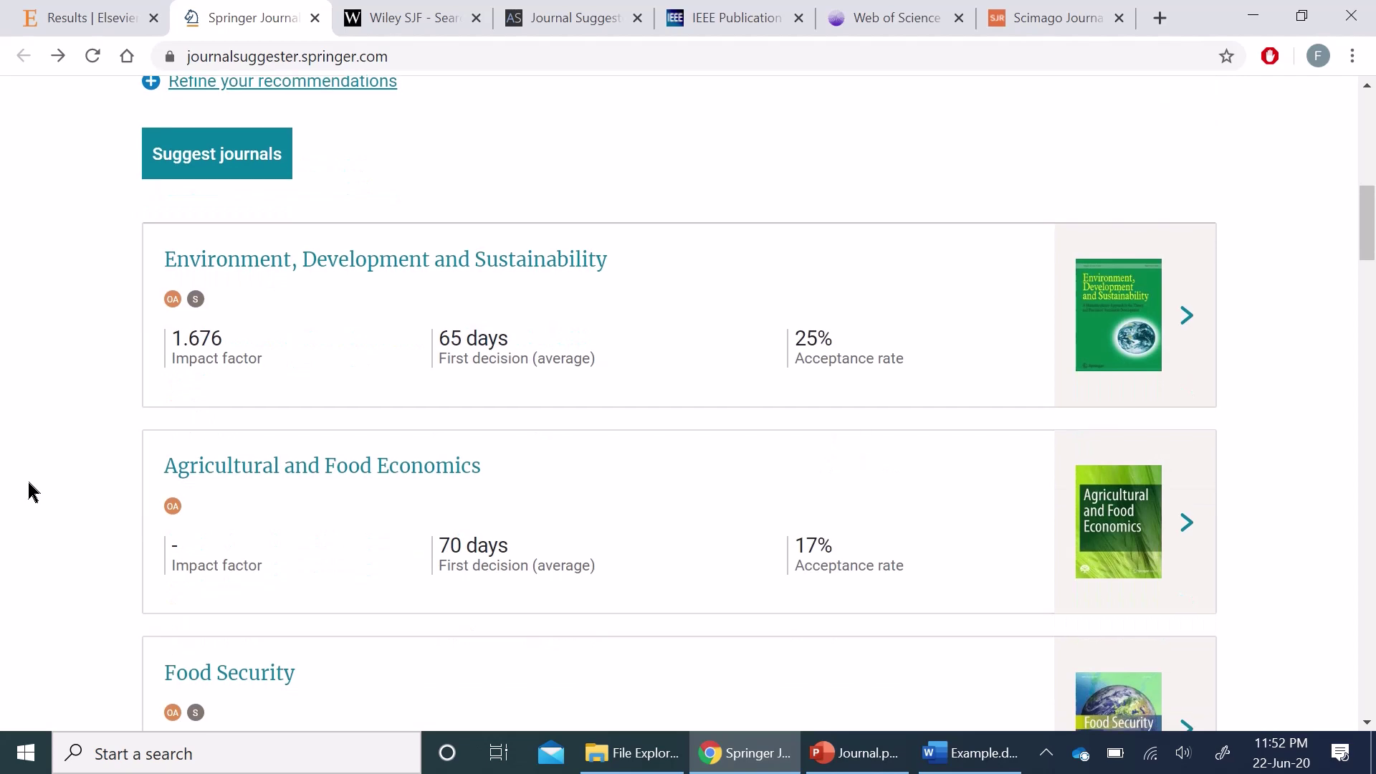
# - Read the Environment, Development and Sustainability profile's Aims and Scope, then go back to the form
pyautogui.click(1187, 341)
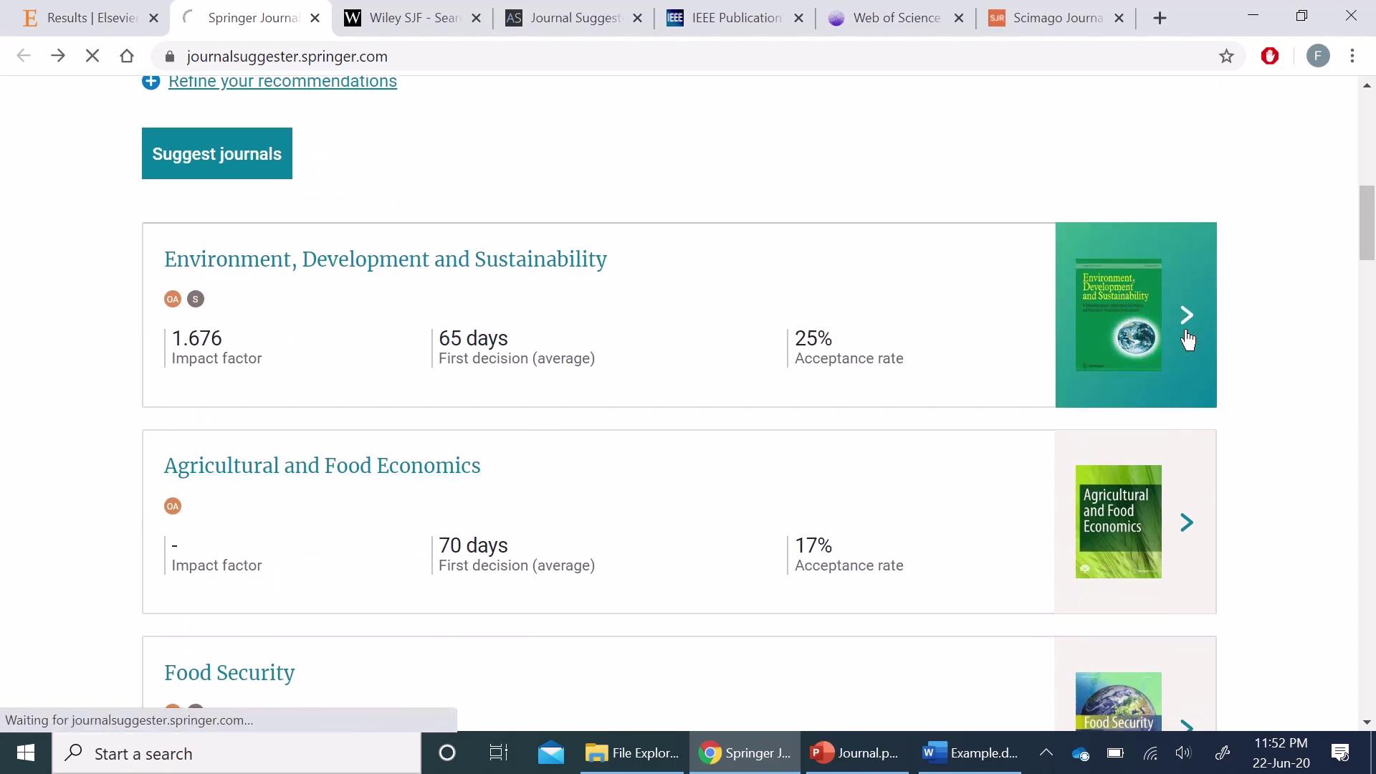
pyautogui.scroll(-2, 2, 479)
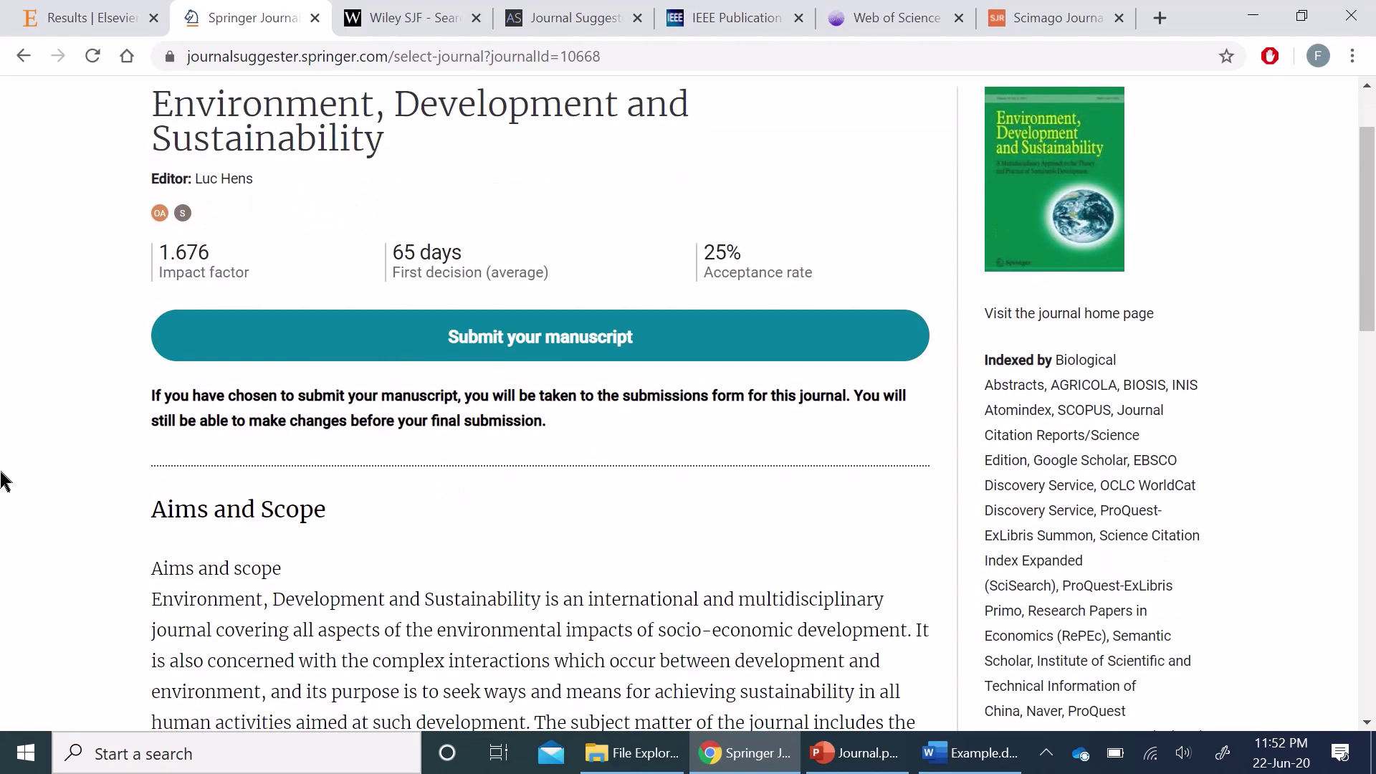
pyautogui.scroll(-5, 2, 479)
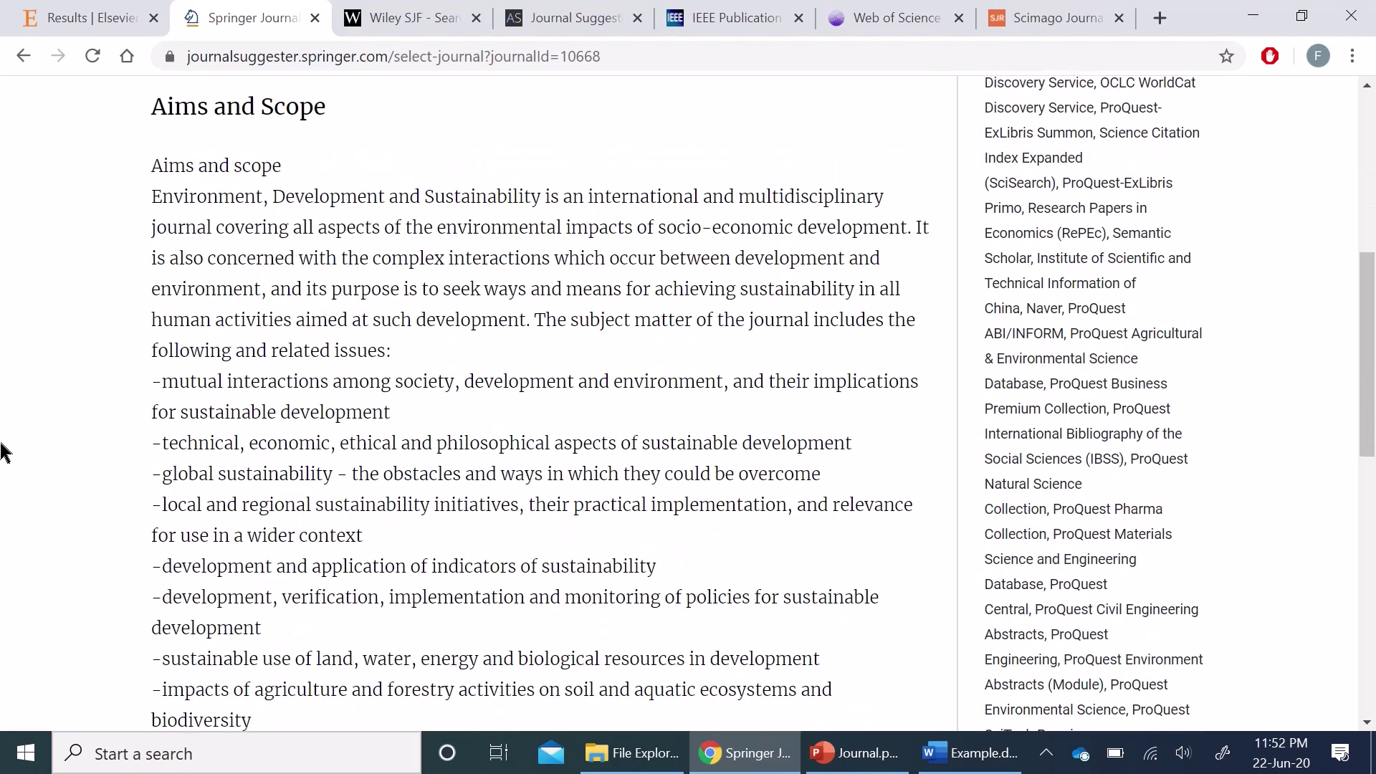
pyautogui.scroll(6, 4, 451)
pyautogui.scroll(-4, 45, 440)
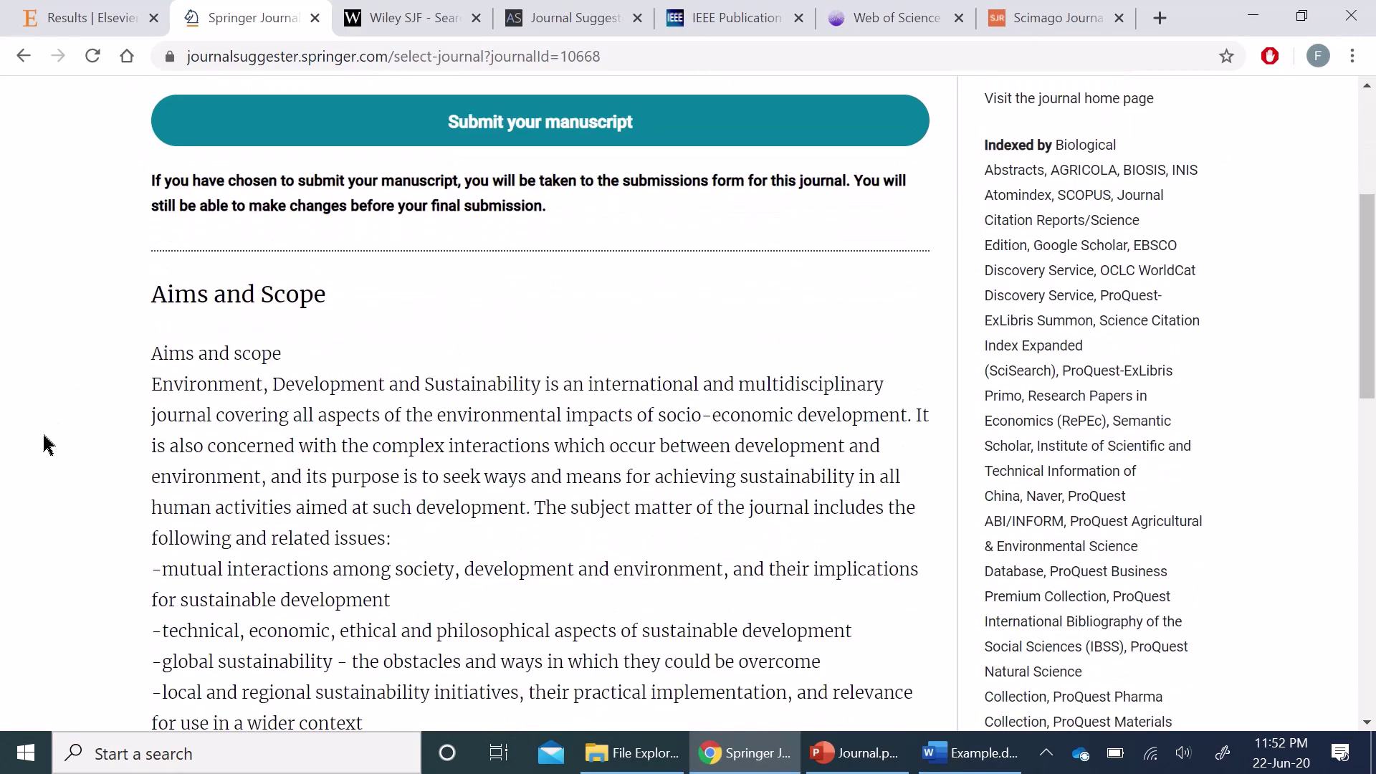
pyautogui.click(235, 310)
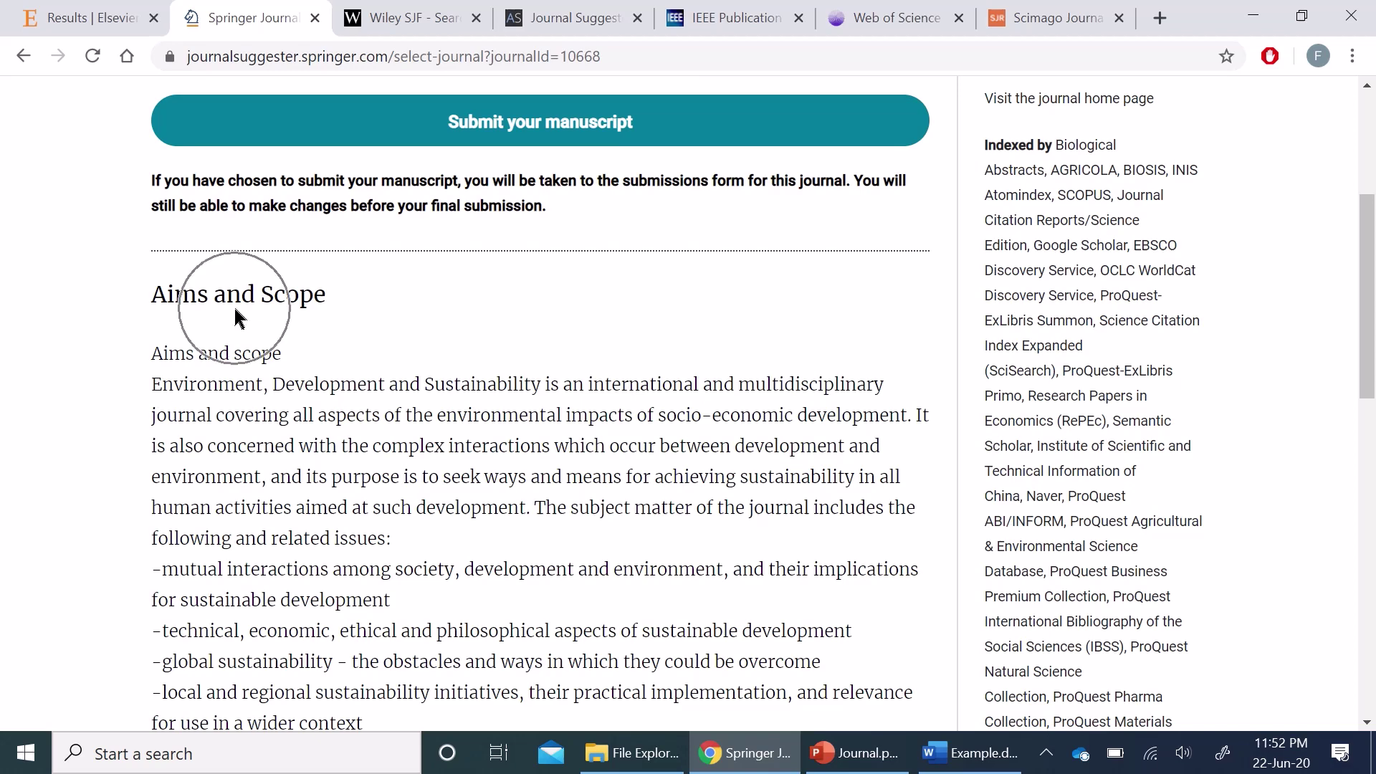
pyautogui.click(989, 163)
pyautogui.scroll(-14, 219, 362)
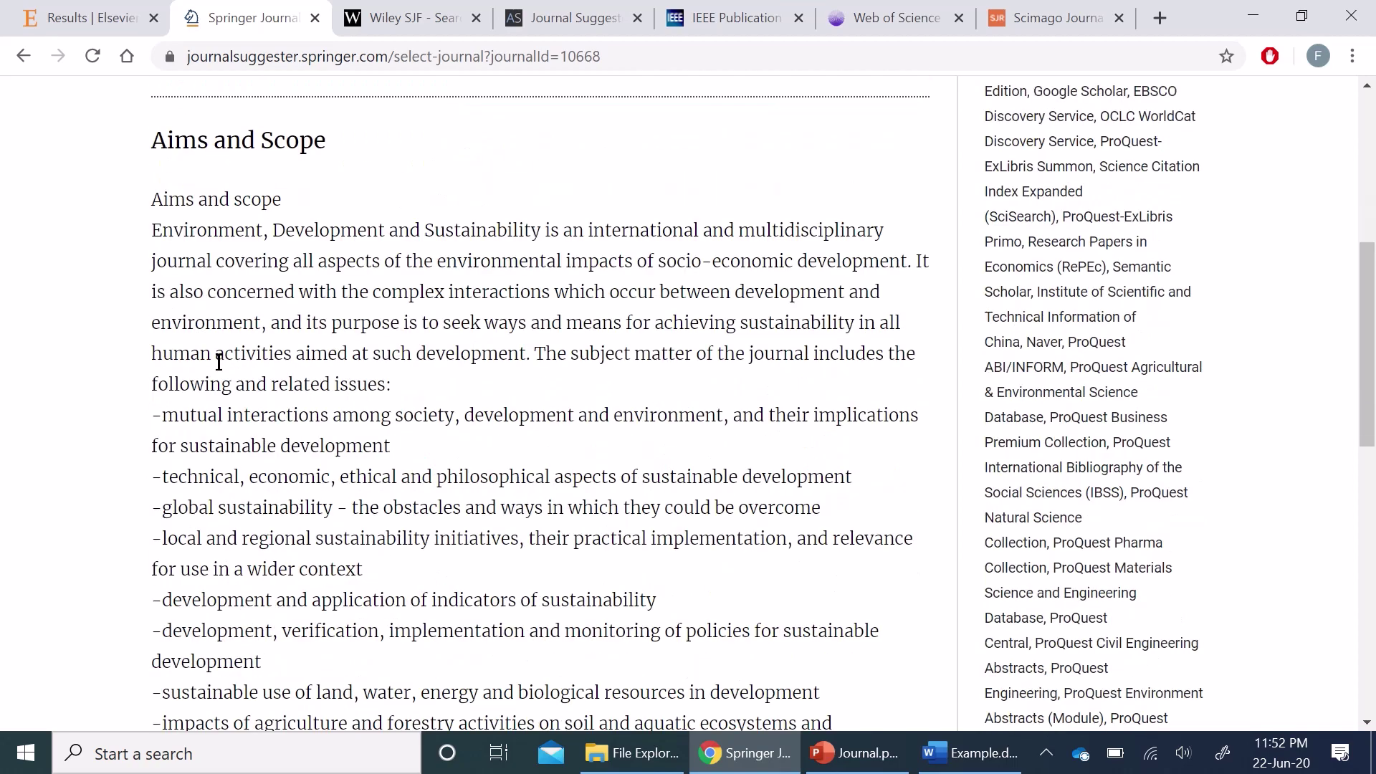
pyautogui.scroll(15, 220, 363)
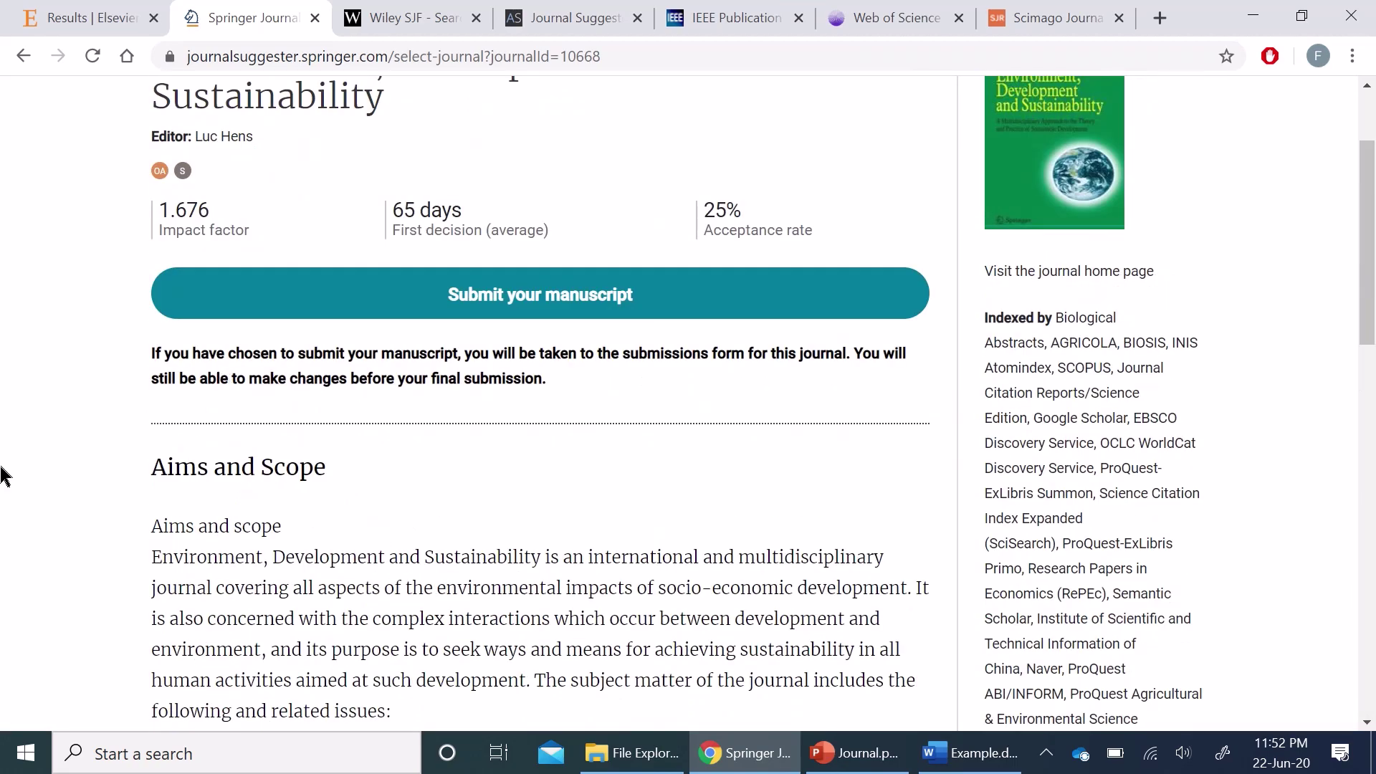
pyautogui.scroll(2, 3, 476)
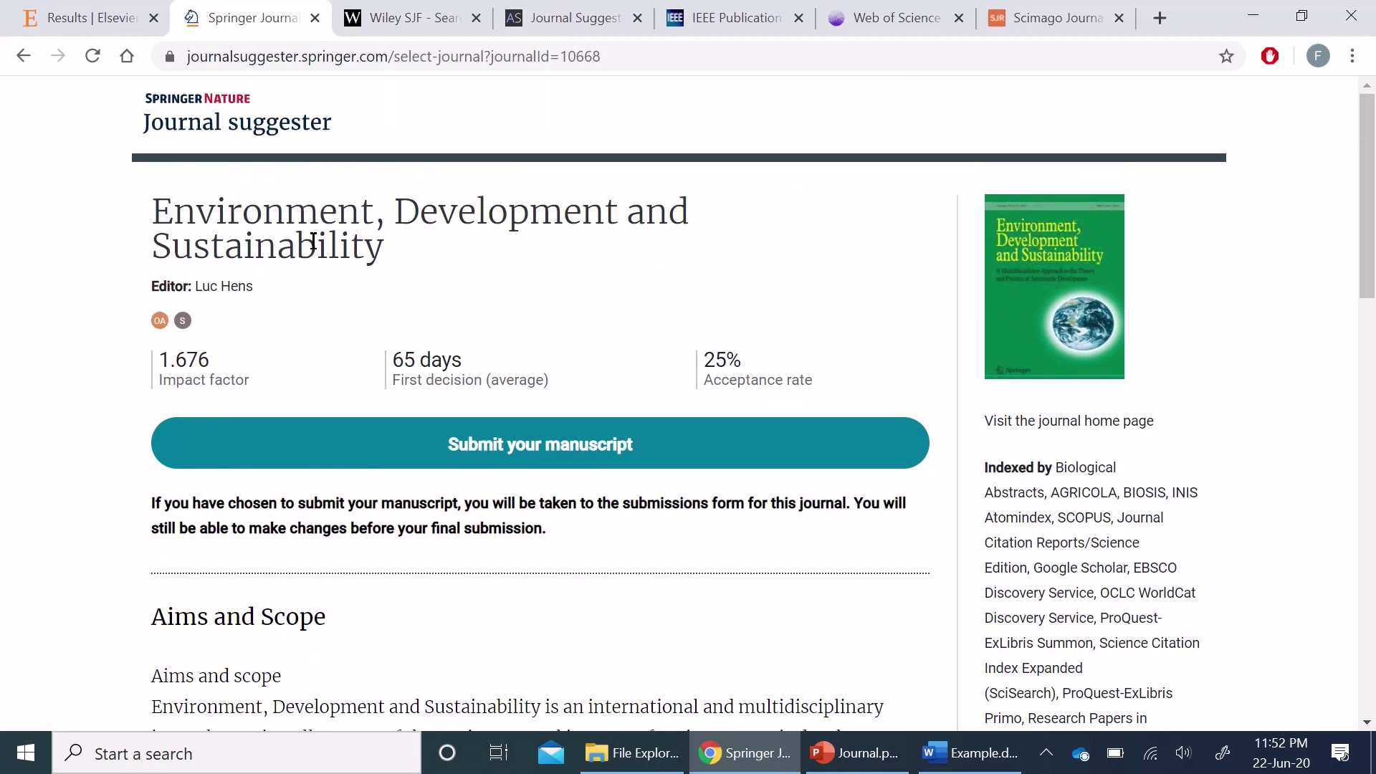
pyautogui.click(24, 56)
pyautogui.scroll(6, 15, 448)
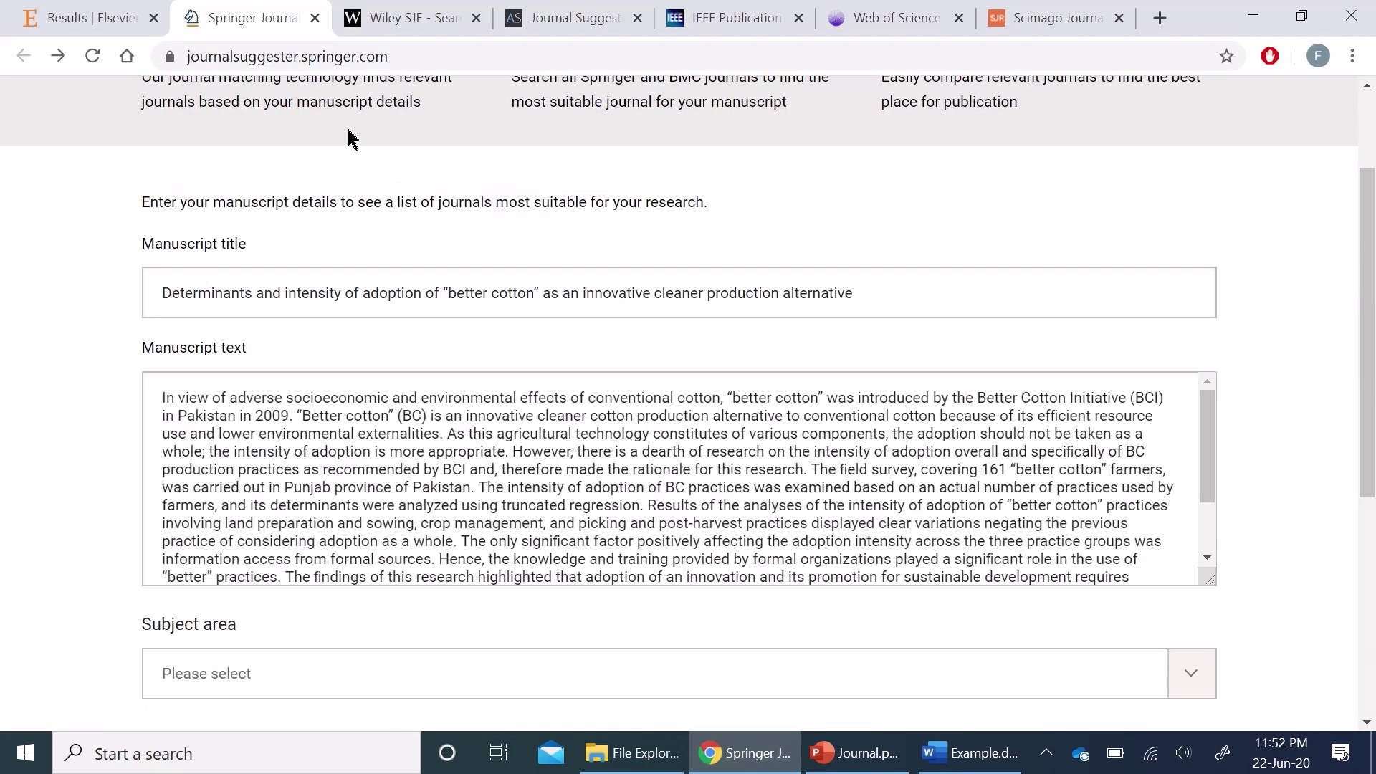
# - Paste the better-cotton paper's title into Wiley Journal Finder's manuscript title field
pyautogui.click(391, 24)
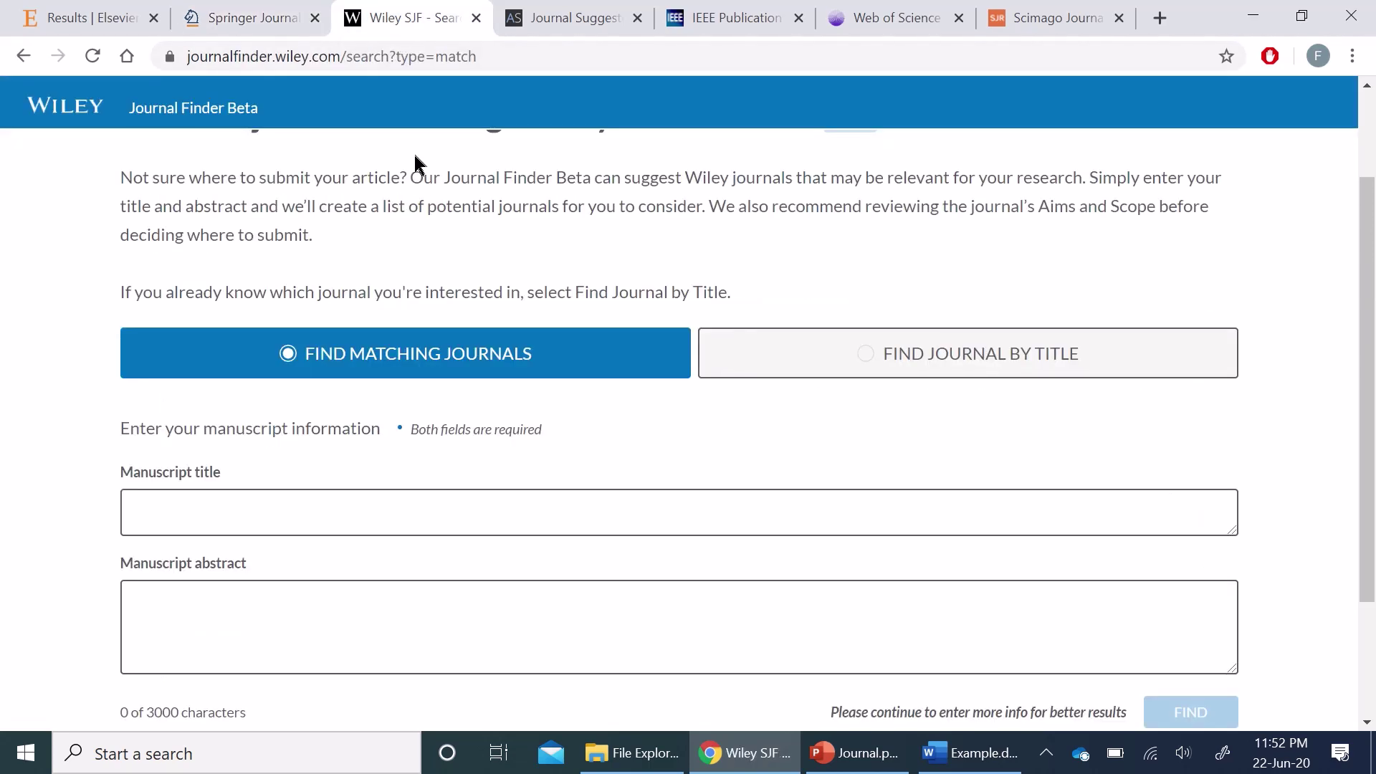
pyautogui.scroll(2, 10, 301)
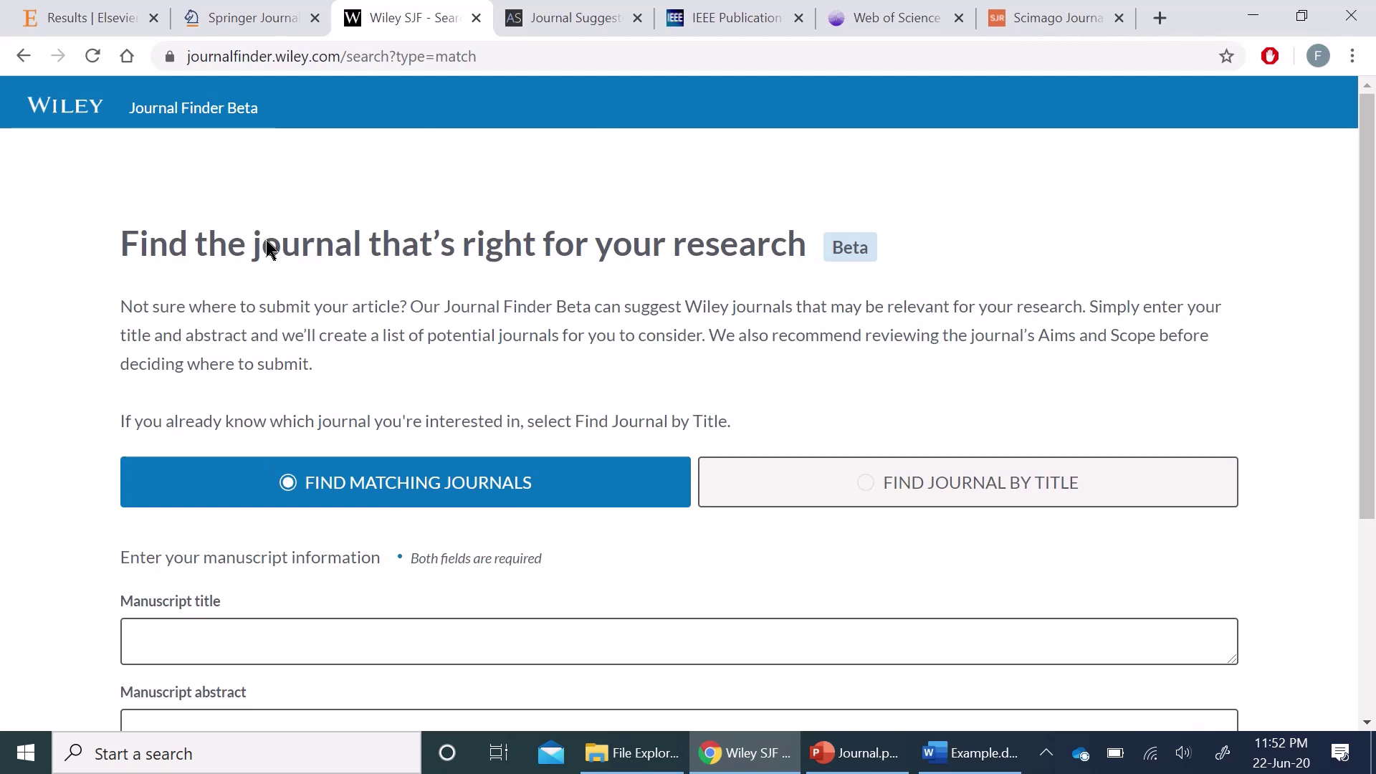
pyautogui.scroll(-4, 4, 494)
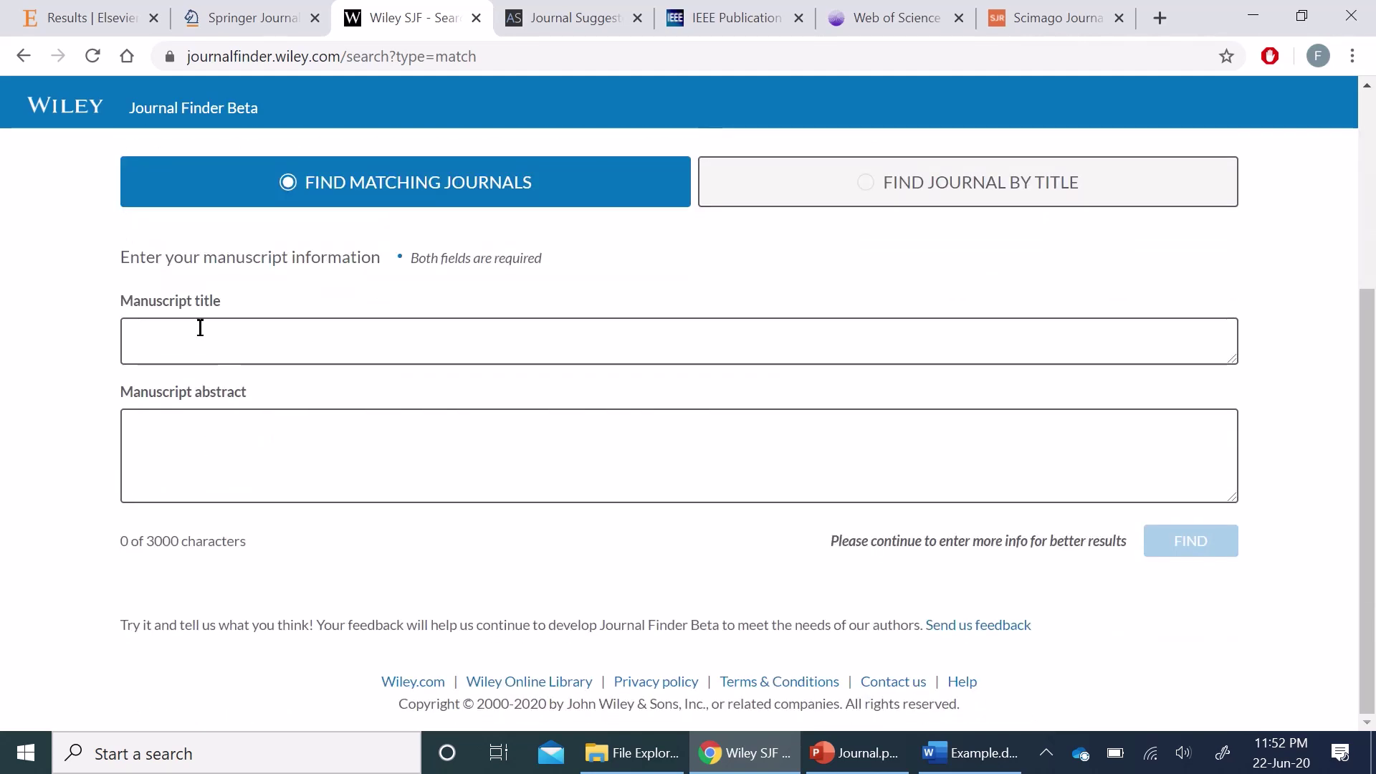
pyautogui.click(200, 328)
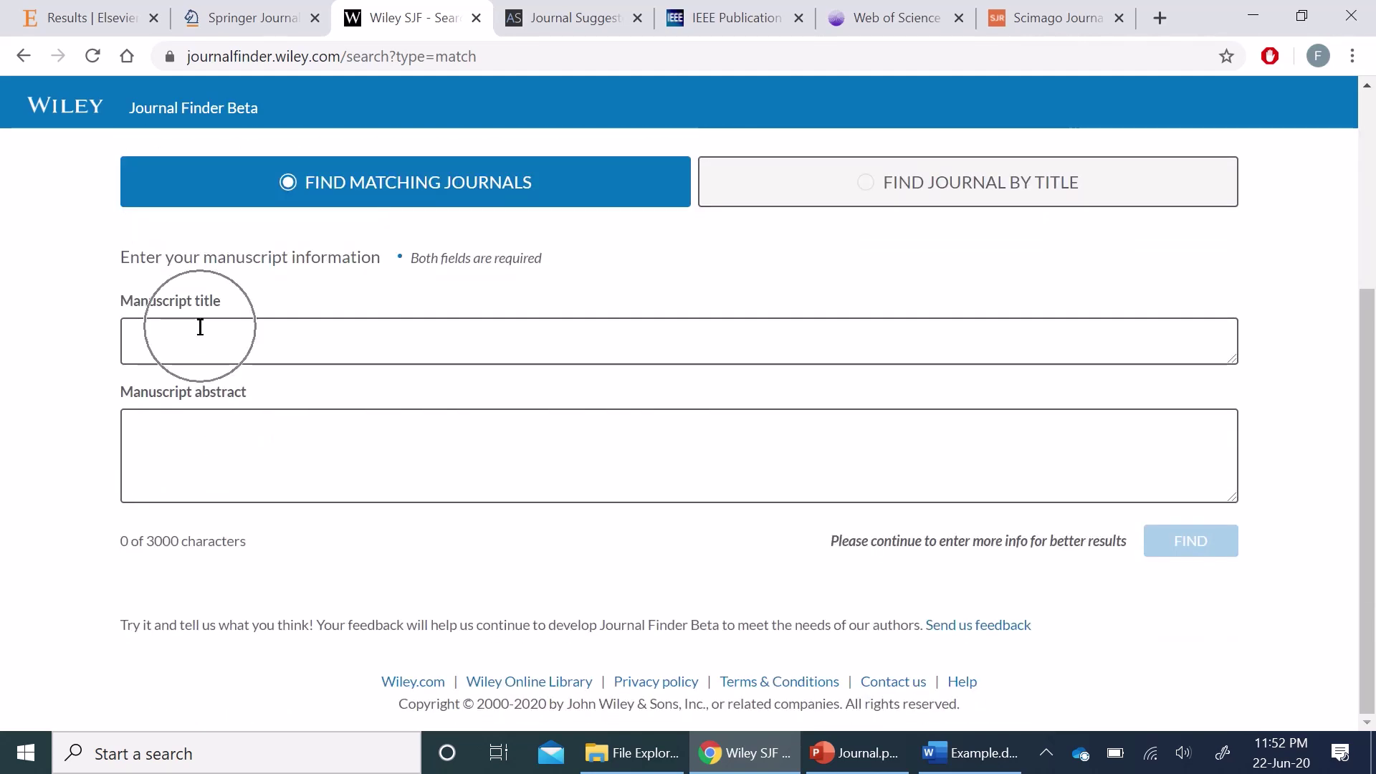
pyautogui.click(229, 425)
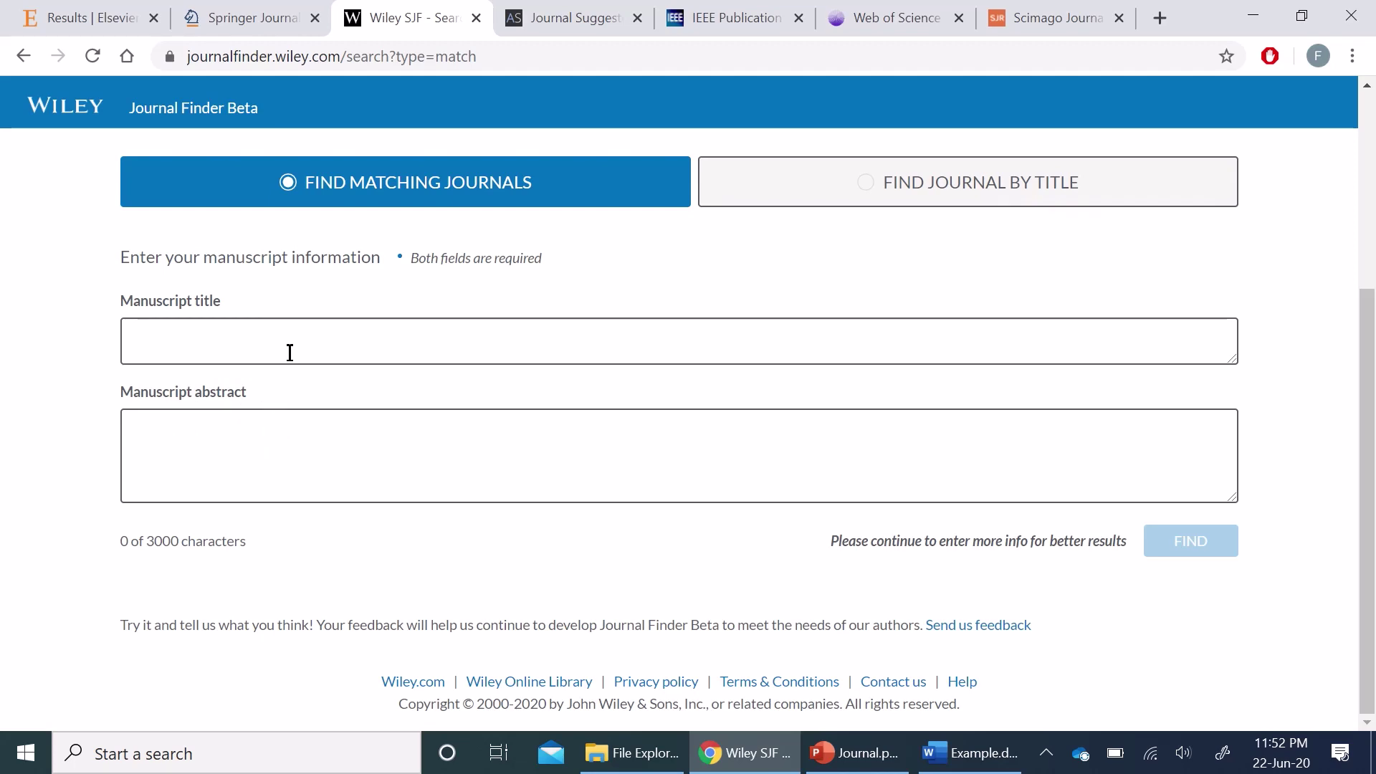
pyautogui.write('Determinants and intensity of adoption of "better cotton" as an innovative cleaner production alternative')
# - Copy the abstract paragraph from Word into Wiley's Manuscript abstract field
pyautogui.hotkey('alt', 'Tab')
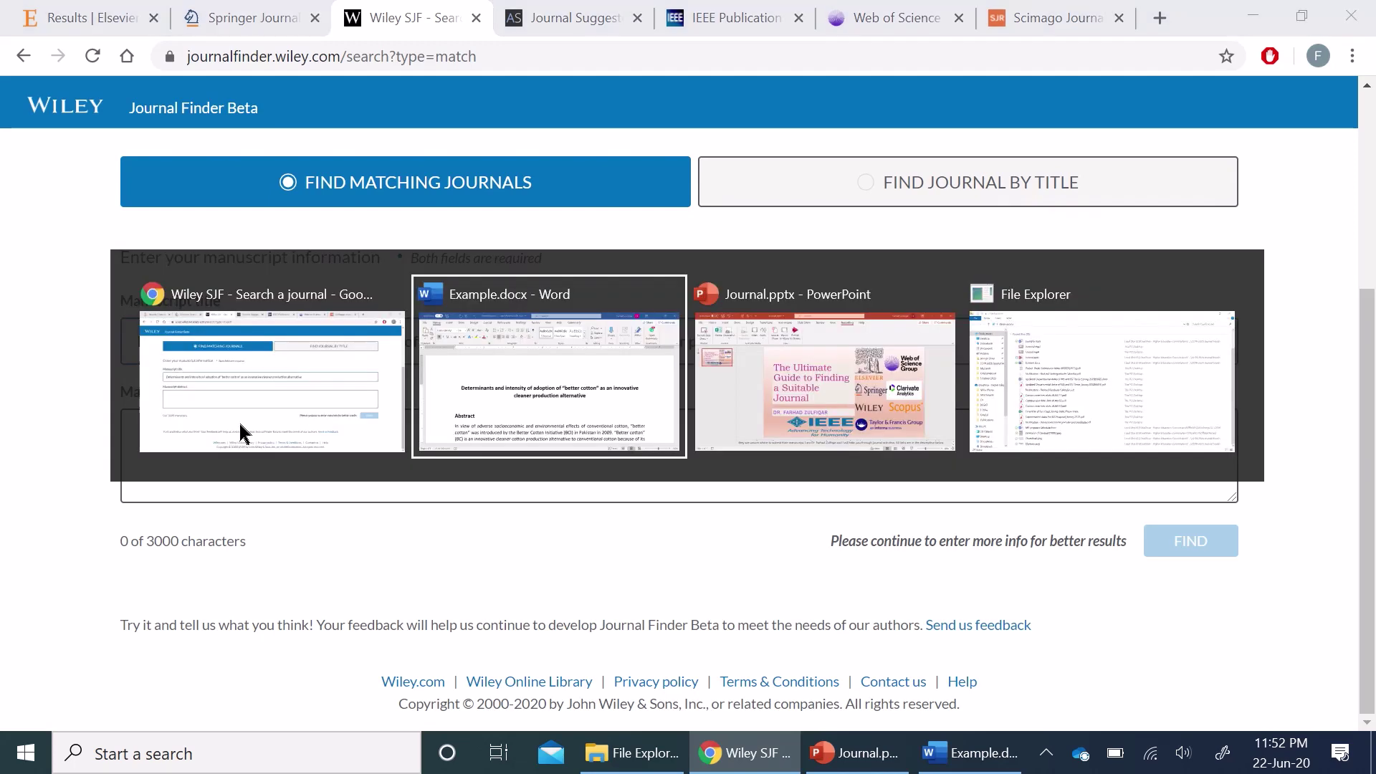
pyautogui.scroll(-3, 425, 550)
pyautogui.tripleClick(425, 550)
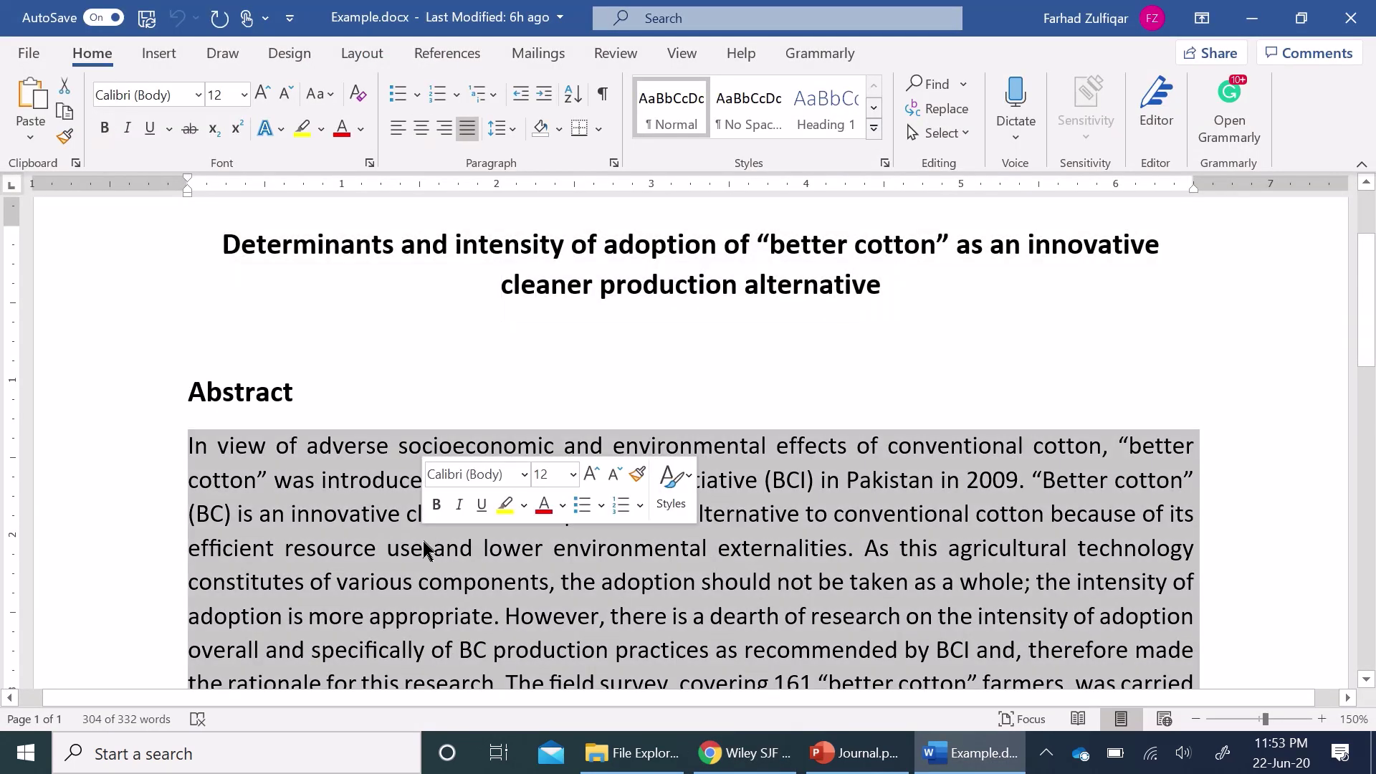
pyautogui.hotkey('alt', 'Tab')
pyautogui.click(357, 457)
pyautogui.hotkey('ctrl', 'v')
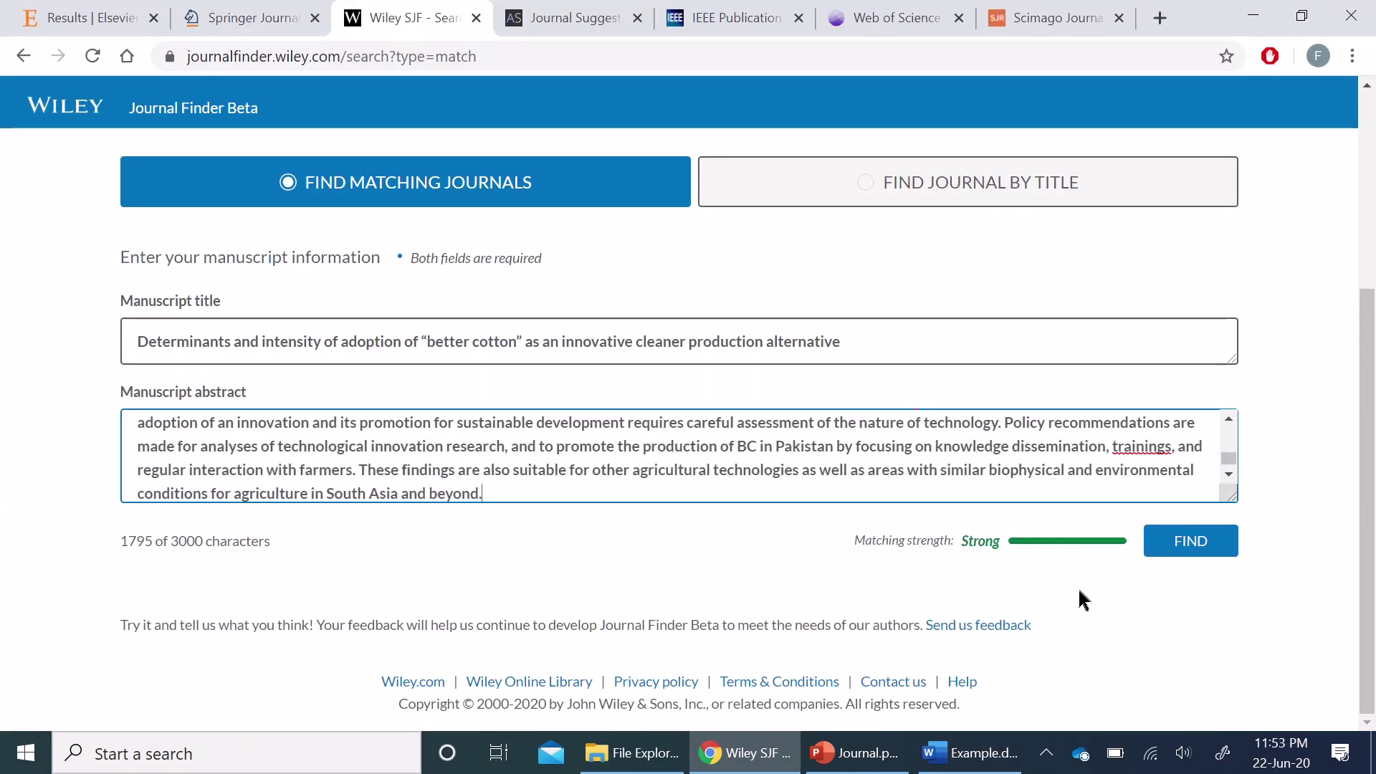
# - Run the Wiley search and check the Open Access filter choices without picking one
pyautogui.click(1198, 561)
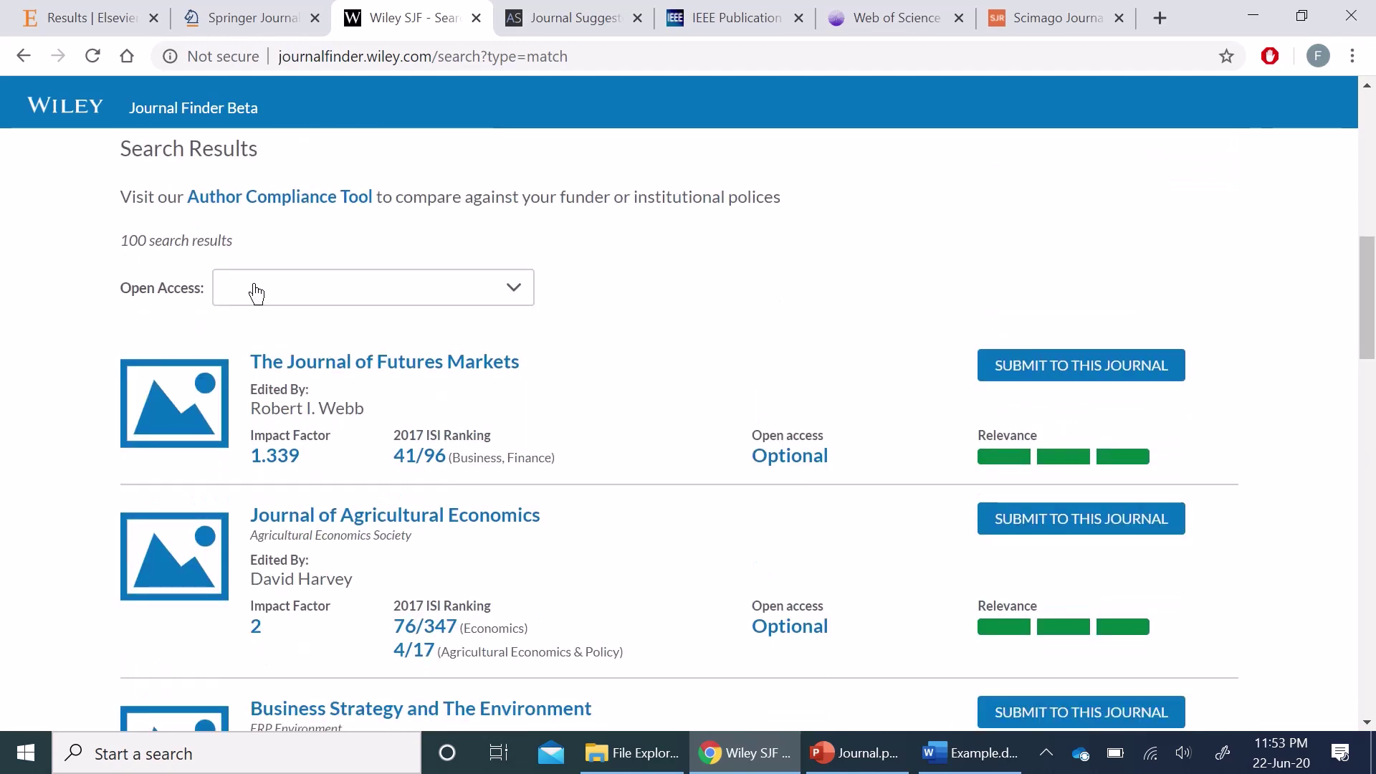
pyautogui.click(289, 290)
pyautogui.click(287, 286)
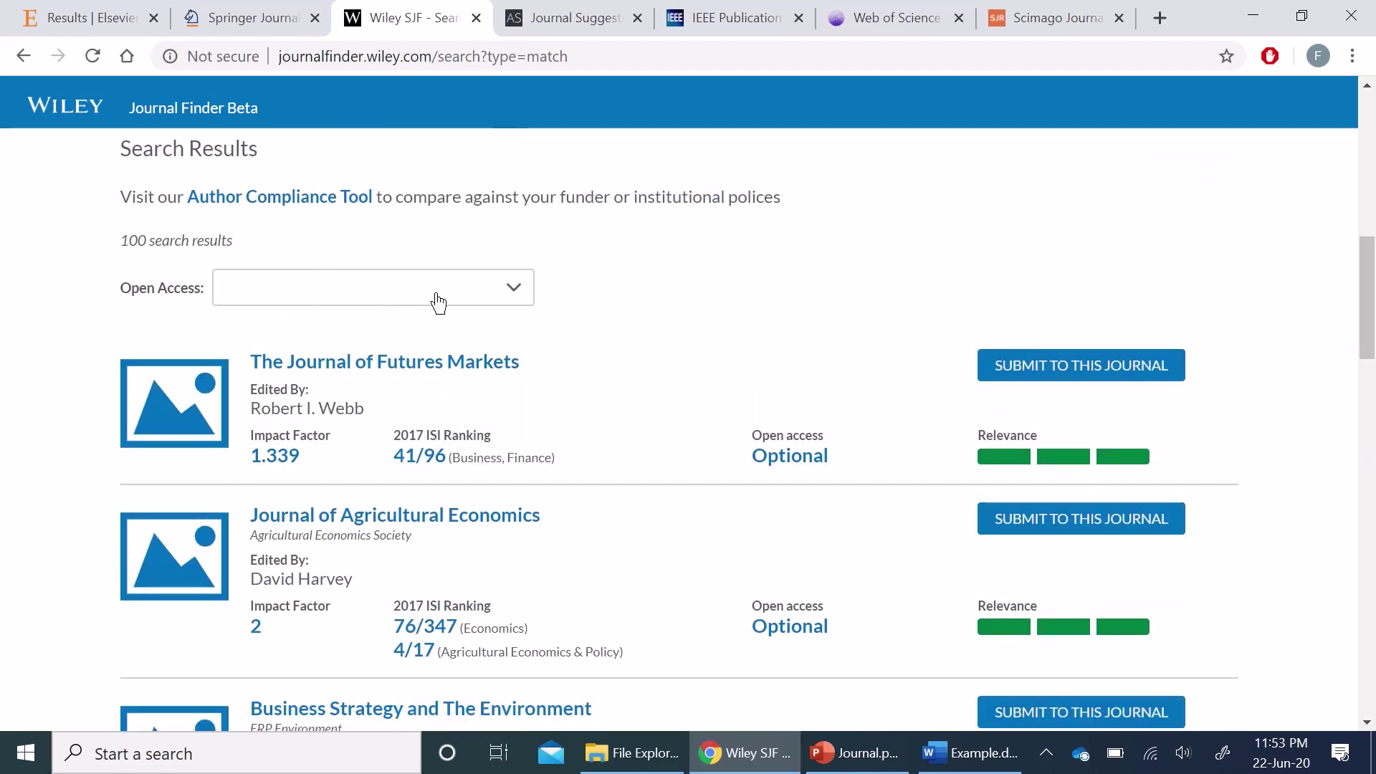
pyautogui.click(504, 290)
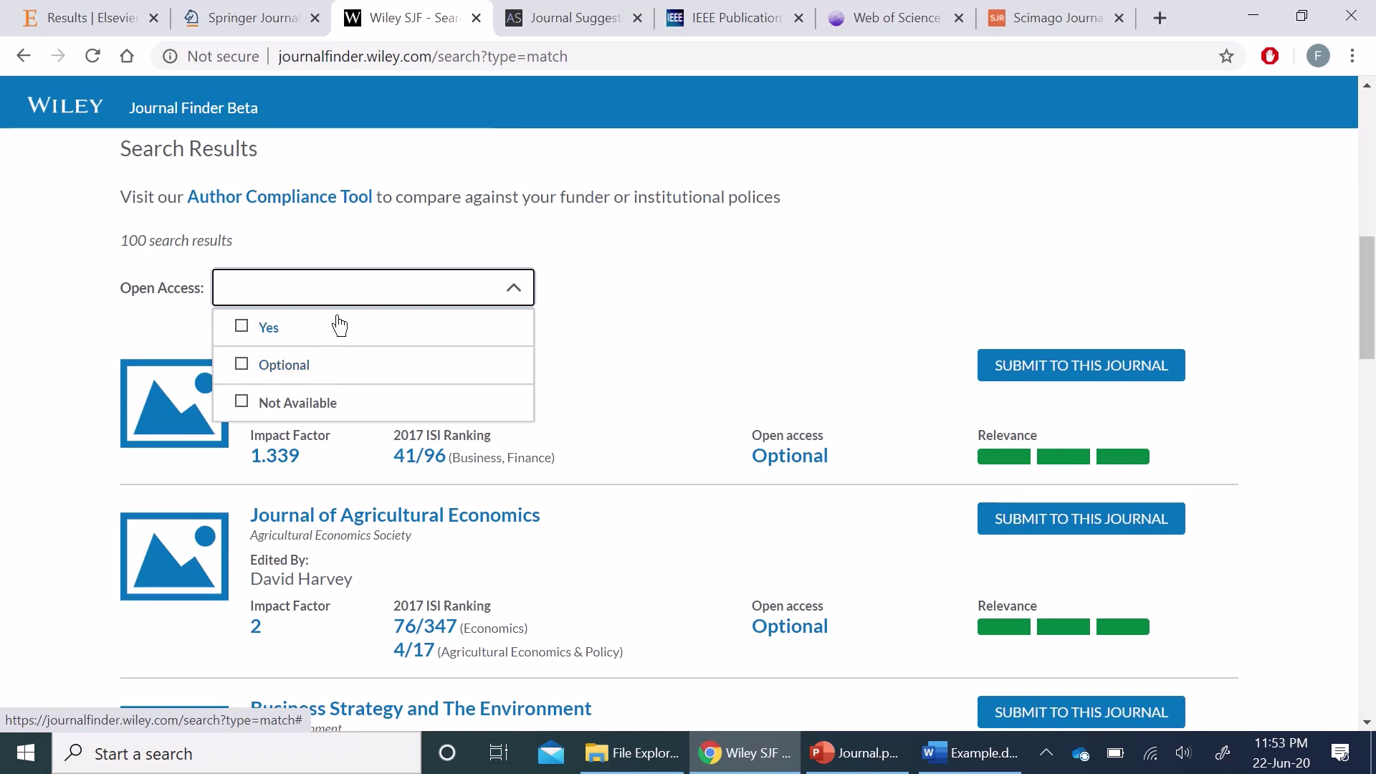
pyautogui.click(3, 309)
# - Browse the 100 results, led by The Journal of Futures Markets and Journal of Agricultural Economics
pyautogui.scroll(-2, 4, 310)
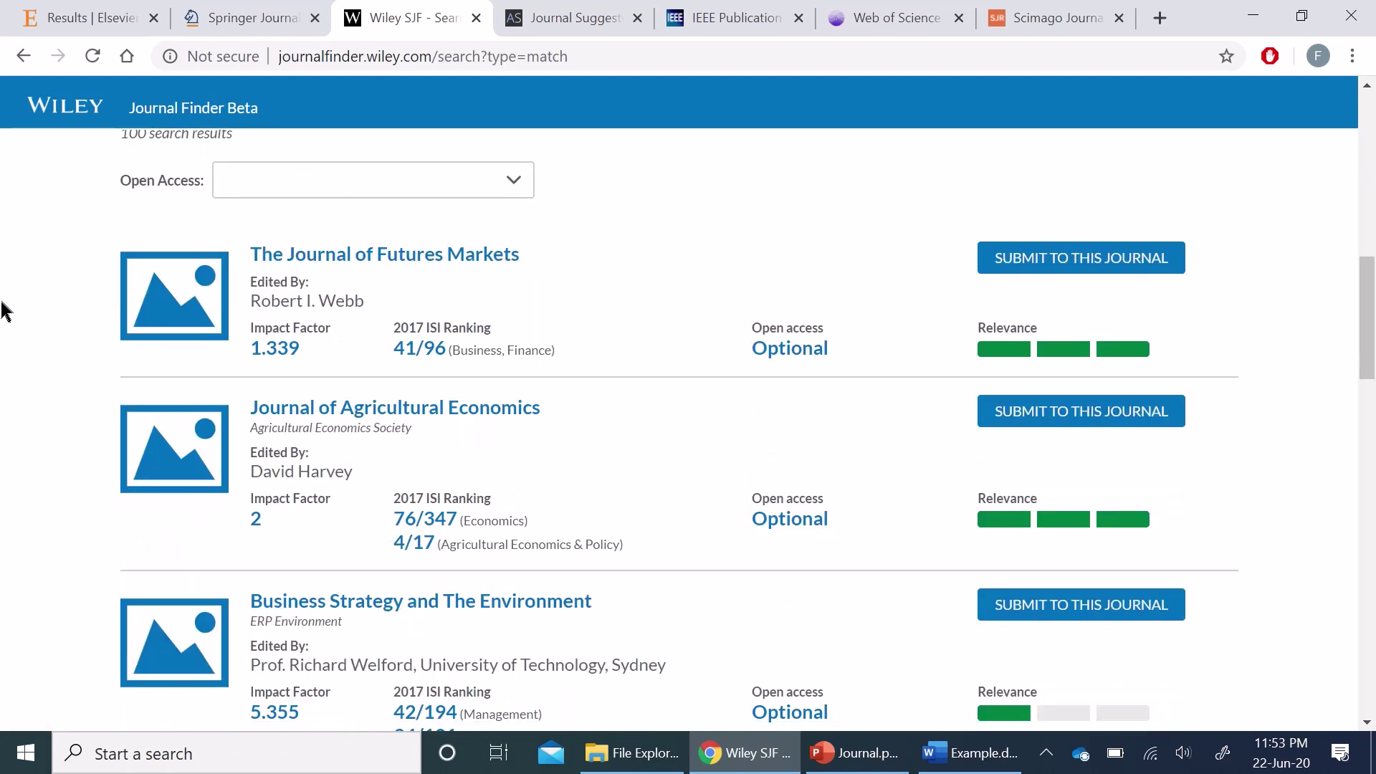
pyautogui.click(279, 371)
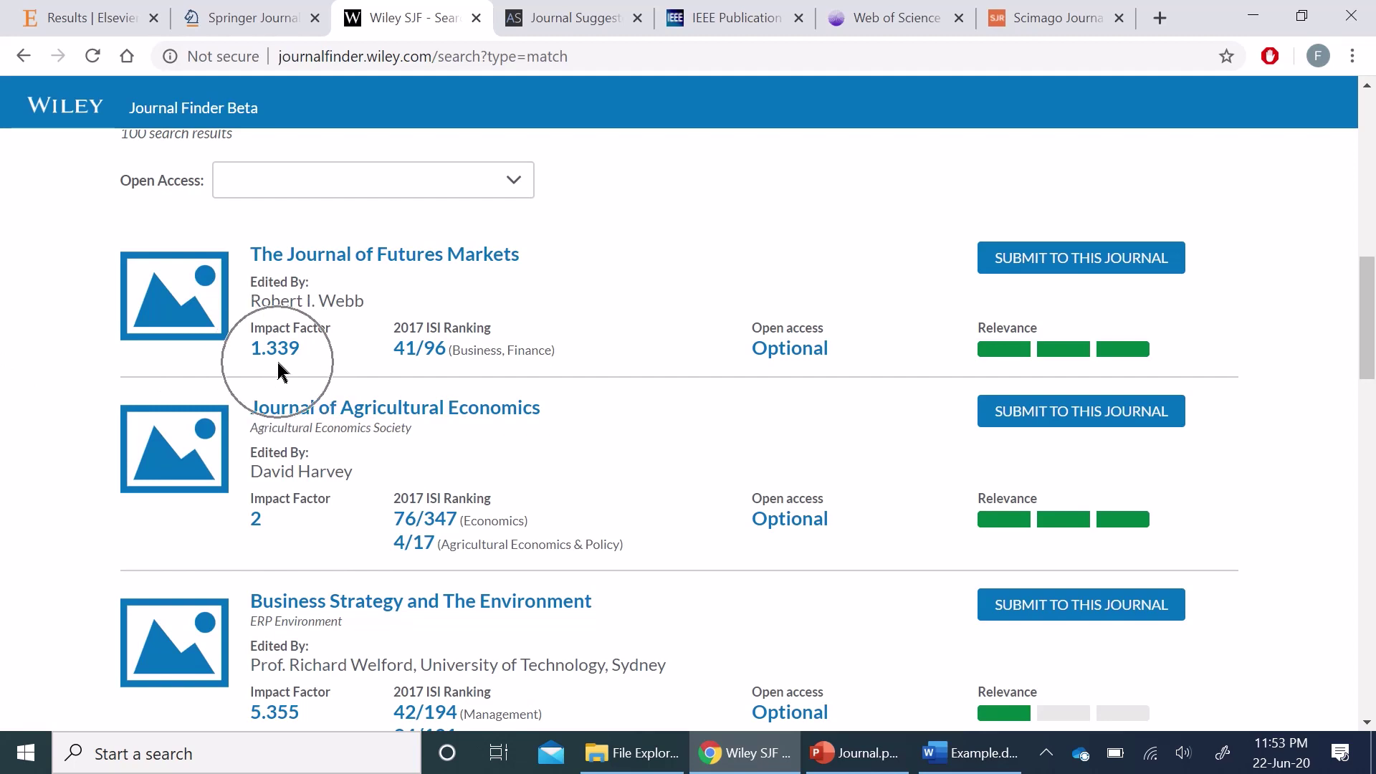
pyautogui.click(774, 366)
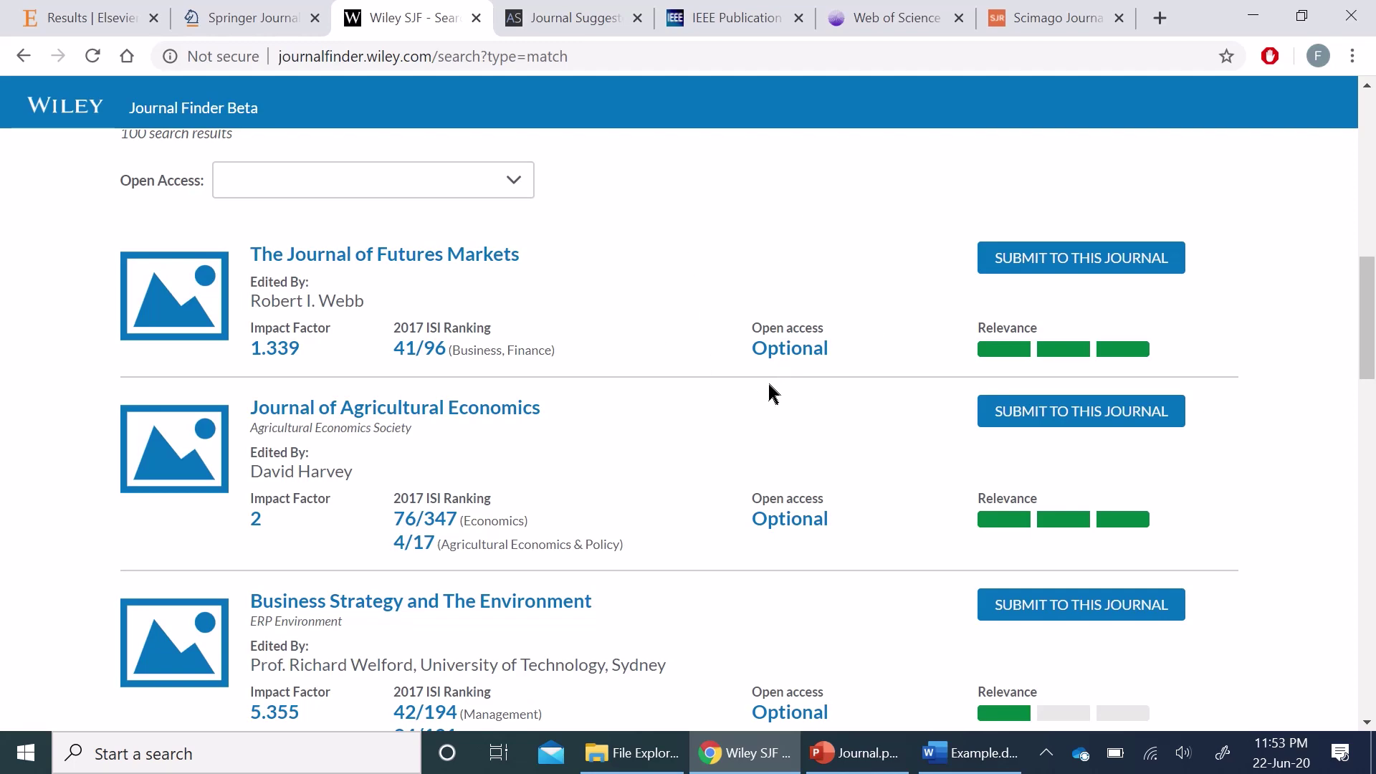
pyautogui.click(1000, 348)
pyautogui.scroll(-2, 836, 419)
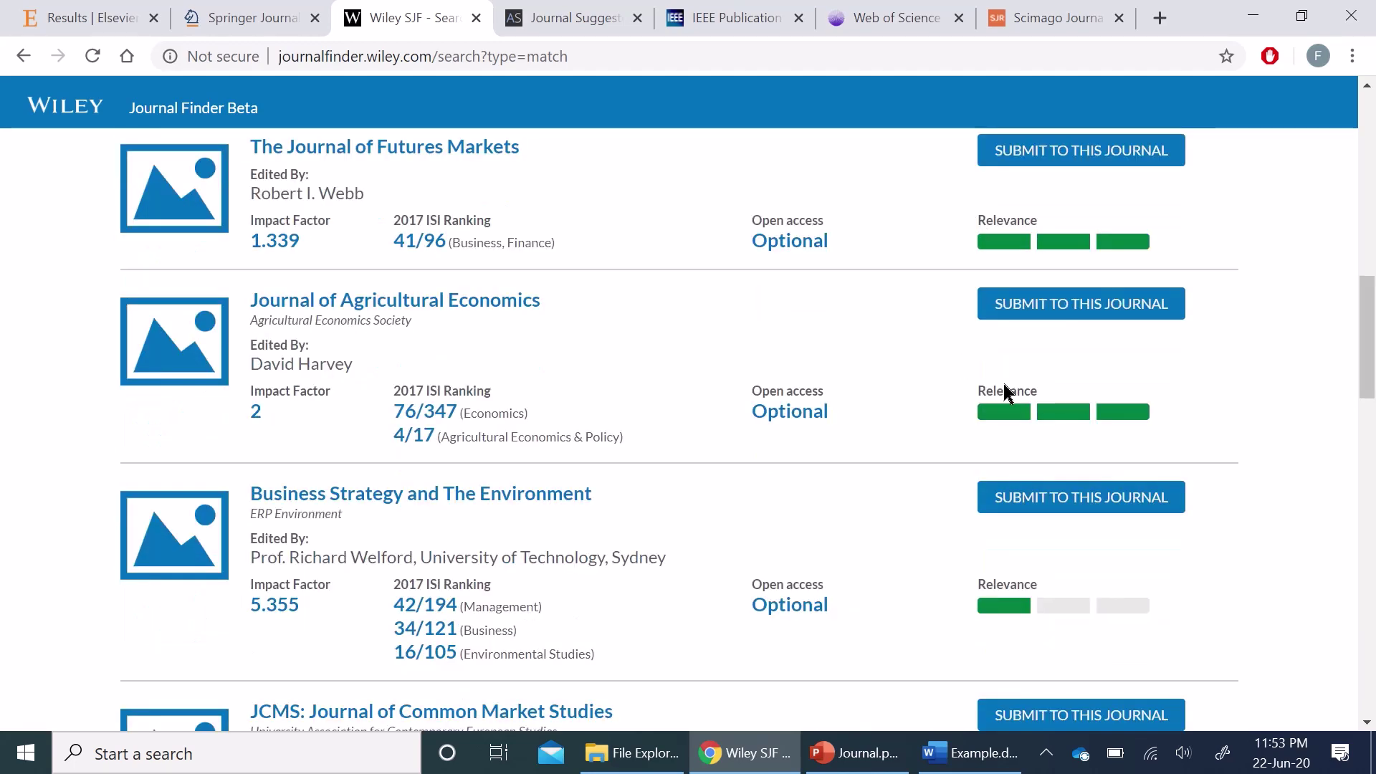
pyautogui.click(1008, 405)
pyautogui.scroll(2, 57, 500)
pyautogui.scroll(3, 57, 499)
pyautogui.scroll(-3, 54, 497)
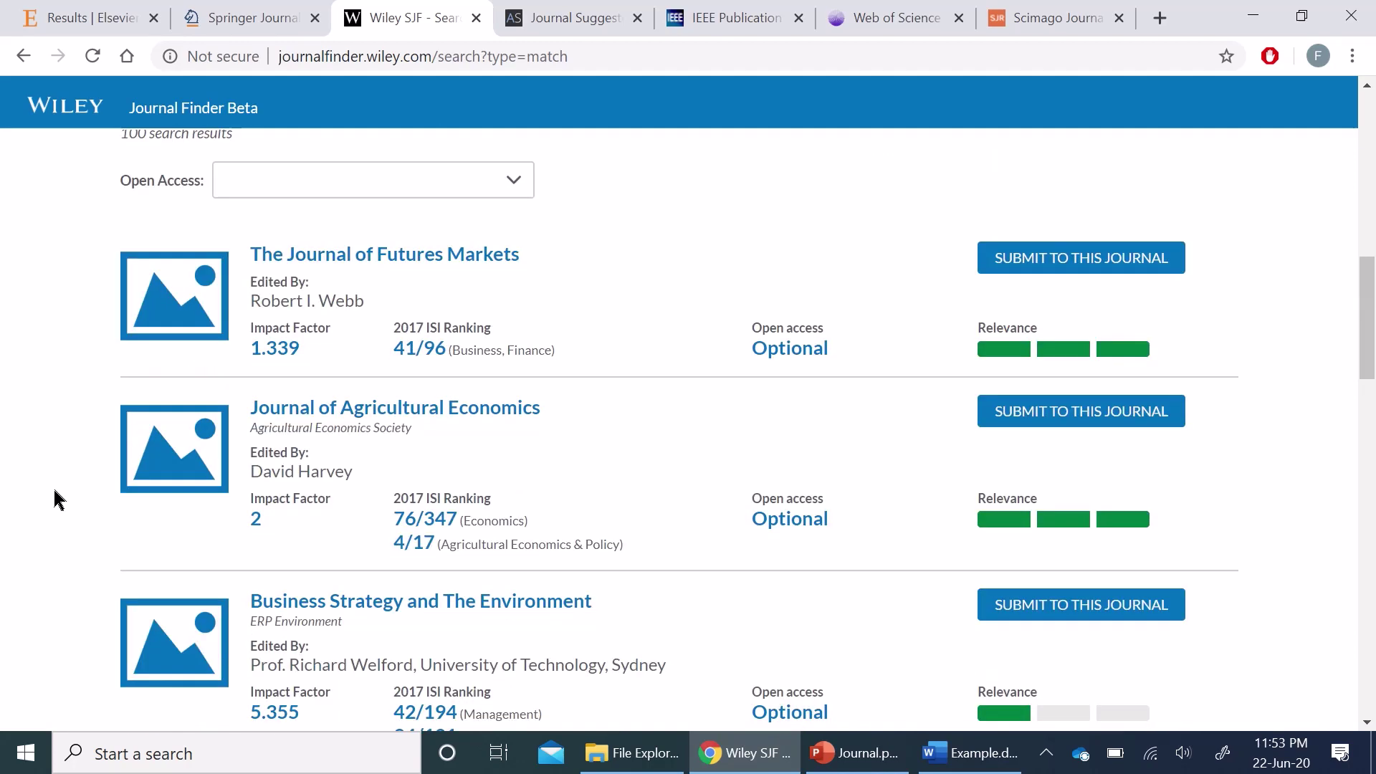
# - Open The Journal of Futures Markets on Wiley and review its impact factor 1.449 and Volume 40, Issue 7
pyautogui.click(418, 267)
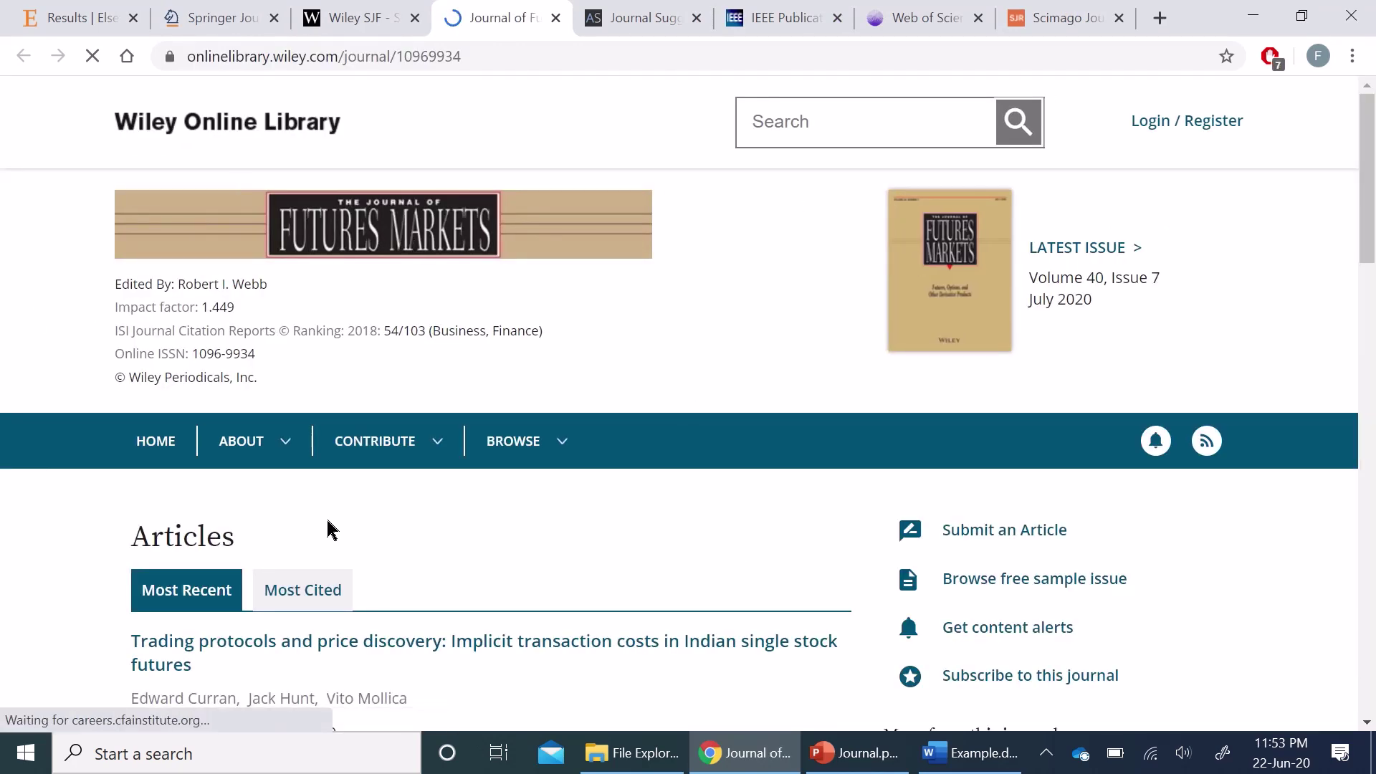
pyautogui.scroll(-1, 39, 461)
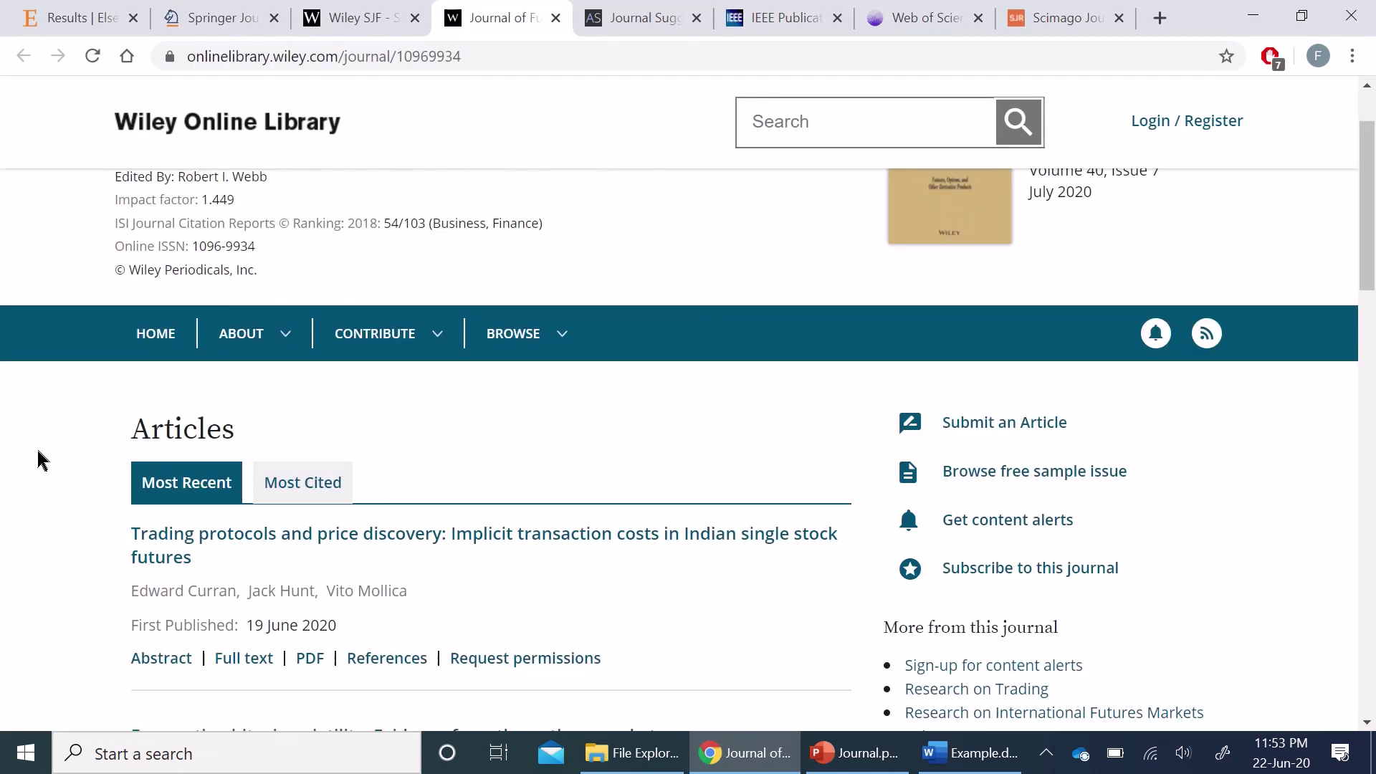
pyautogui.scroll(1, 39, 461)
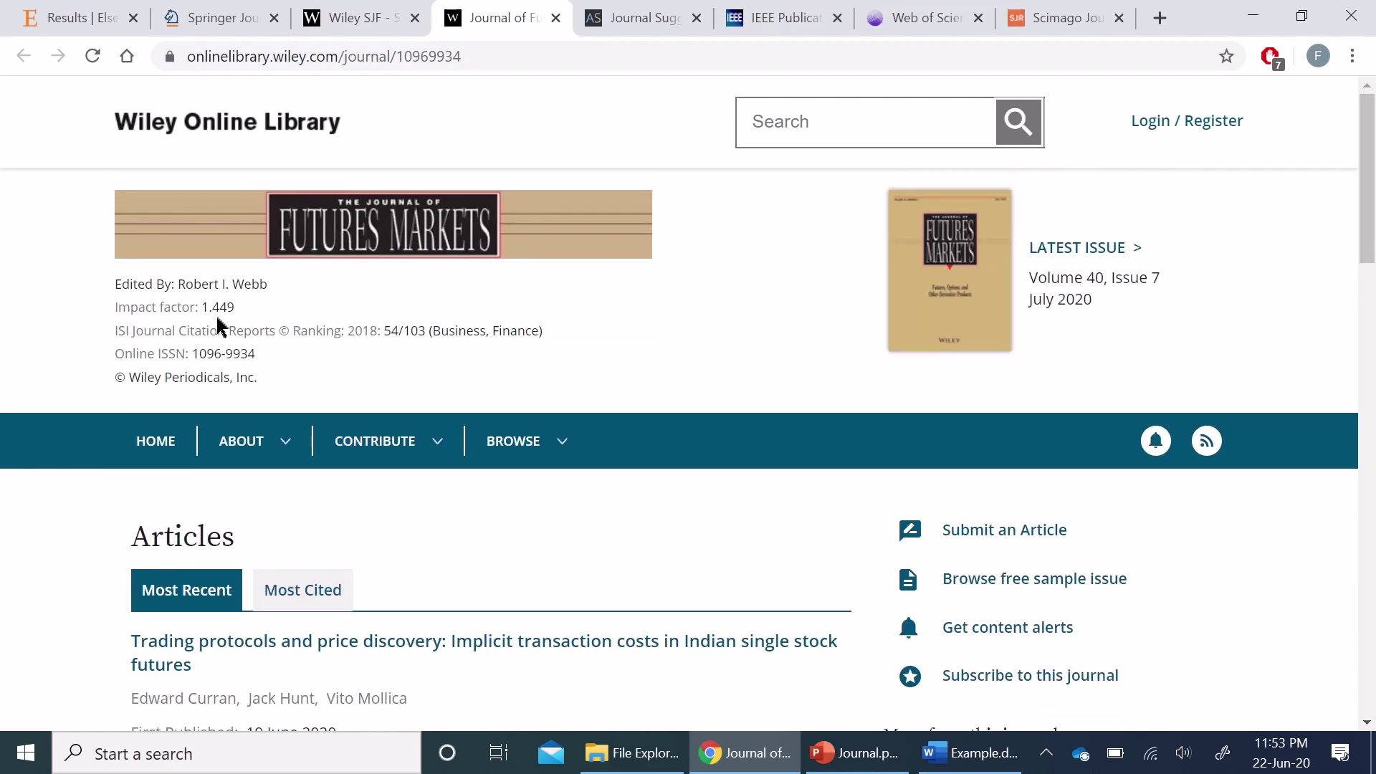
pyautogui.click(216, 317)
pyautogui.scroll(-1, 11, 448)
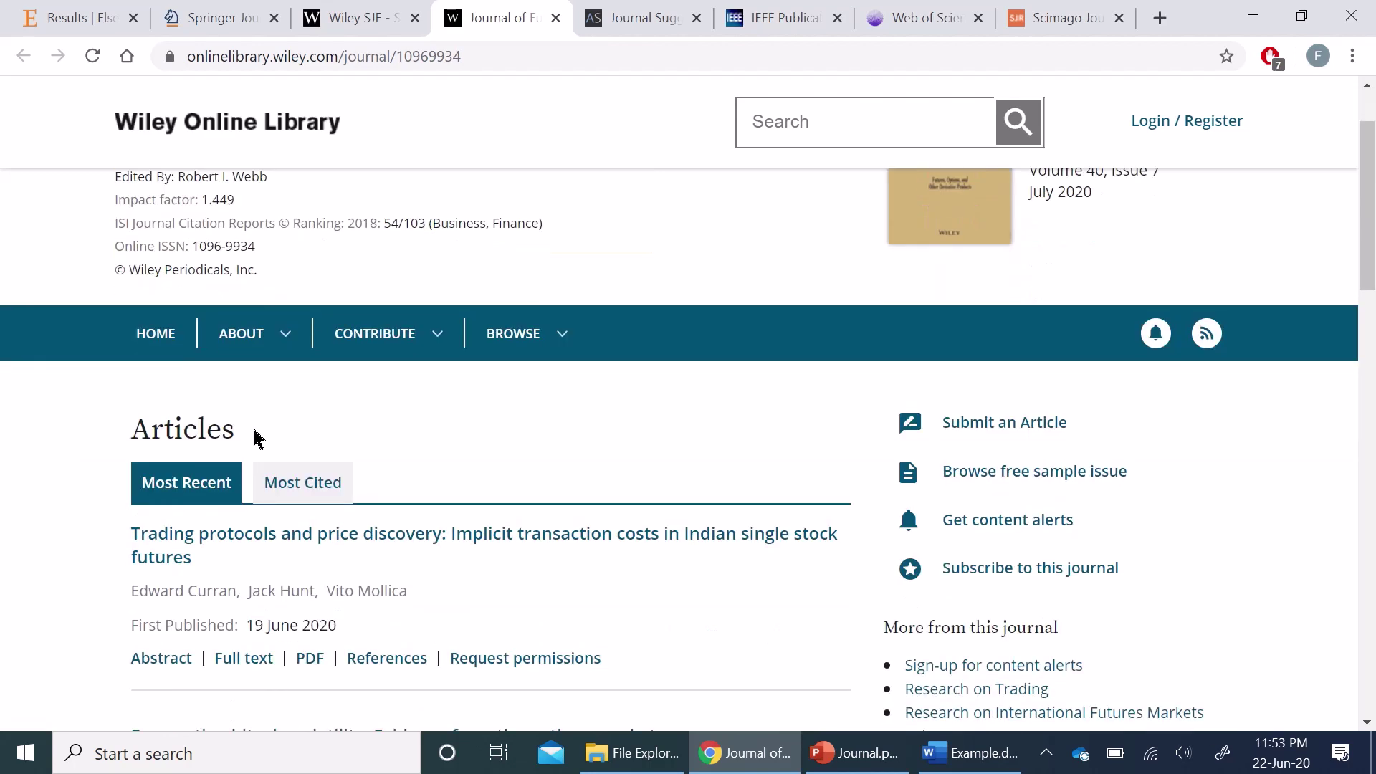
pyautogui.scroll(-1, 2, 555)
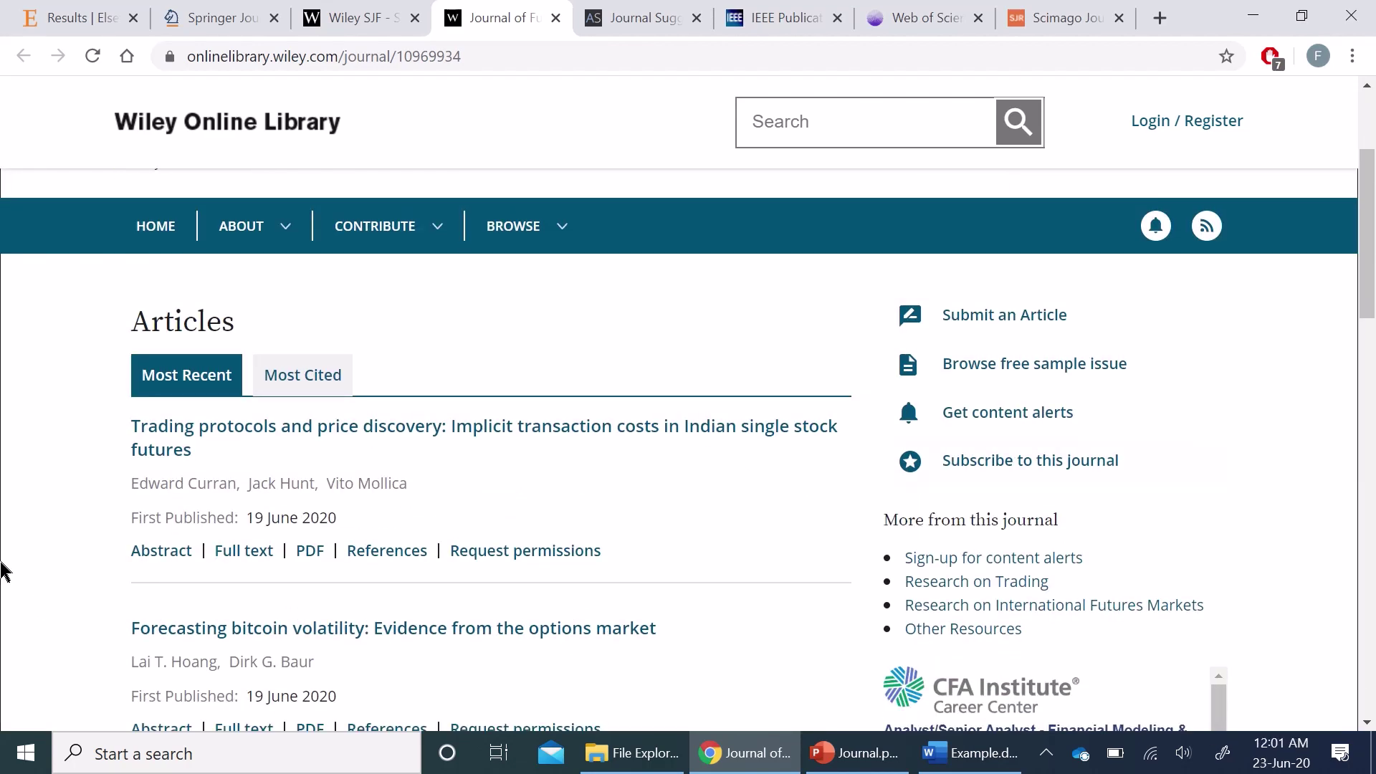
# - Paste the sample paper's abstract into the Taylor & Francis Journal Suggester
pyautogui.click(643, 27)
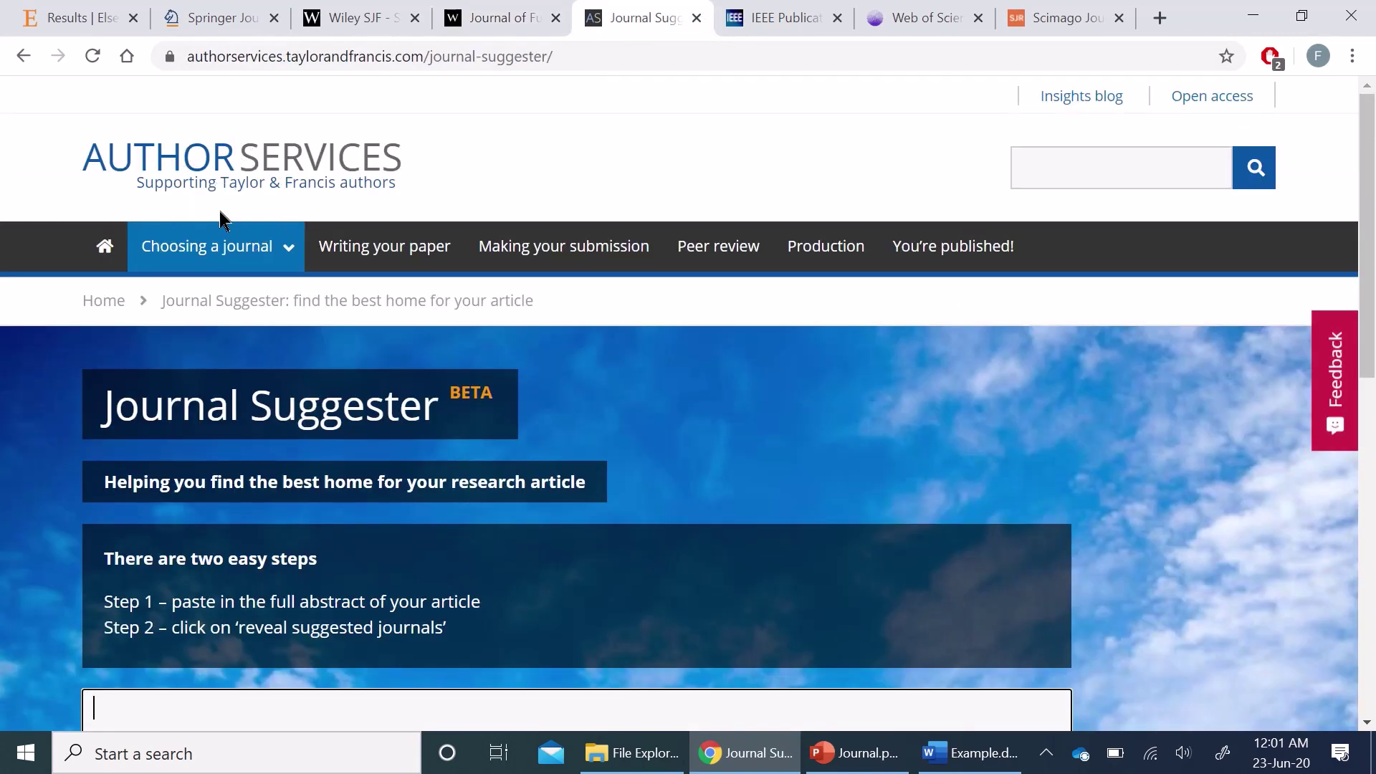
pyautogui.scroll(-5, 4, 473)
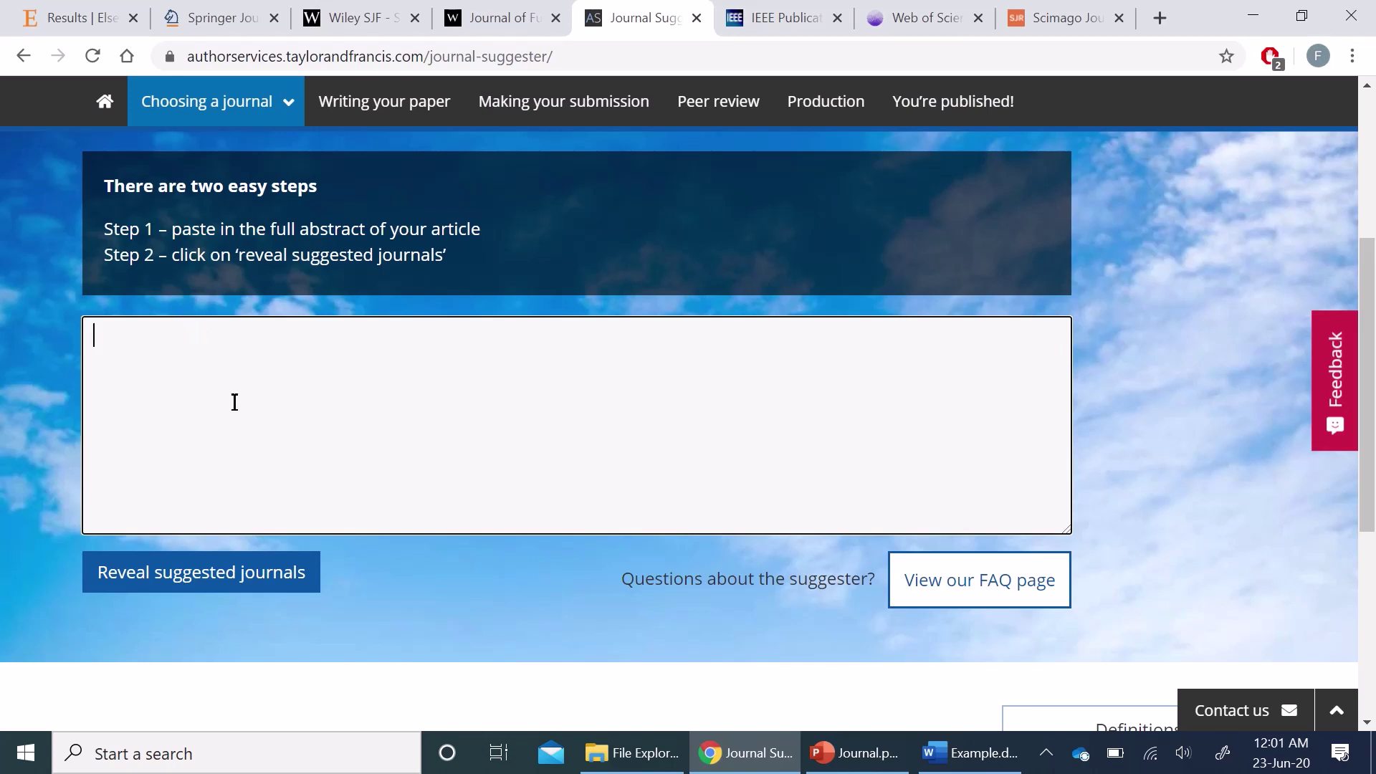
pyautogui.hotkey('ctrl', 'v')
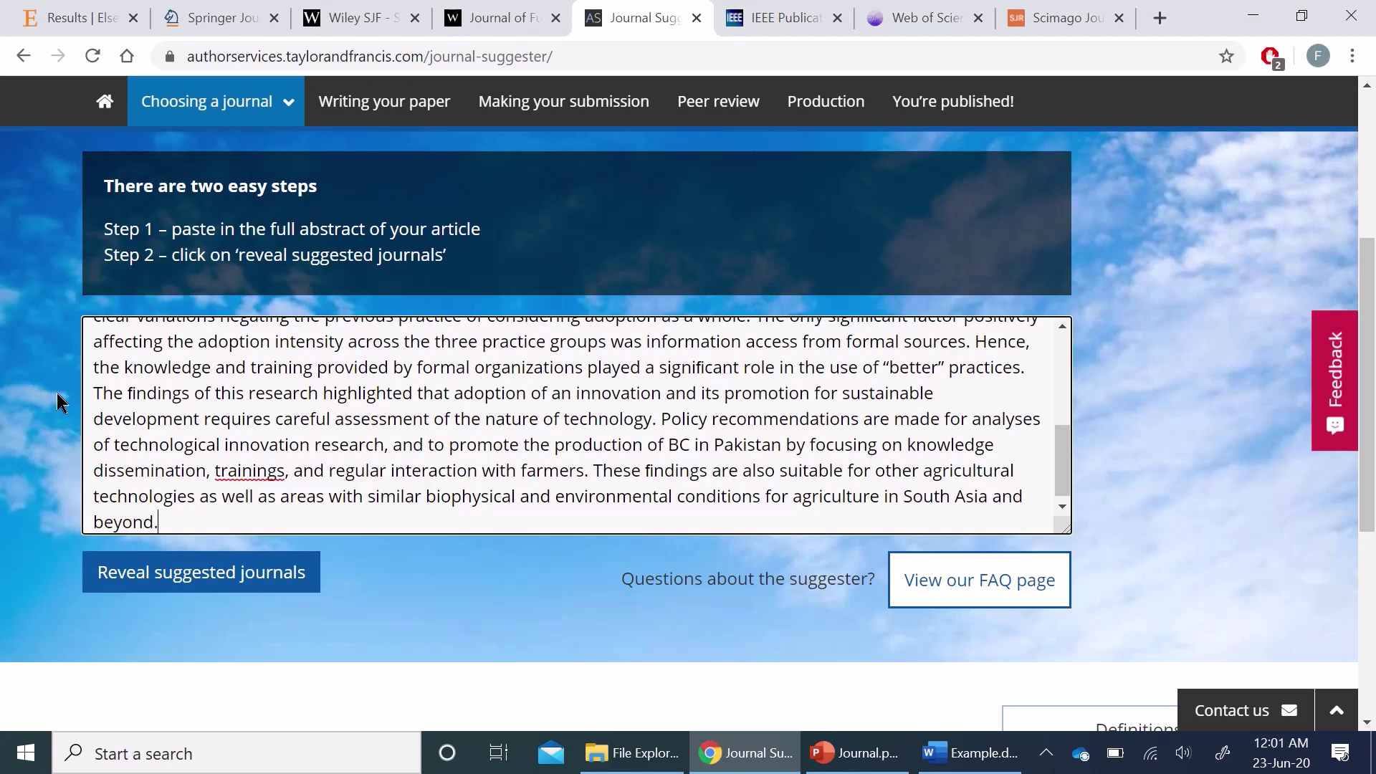
pyautogui.scroll(-2, 47, 401)
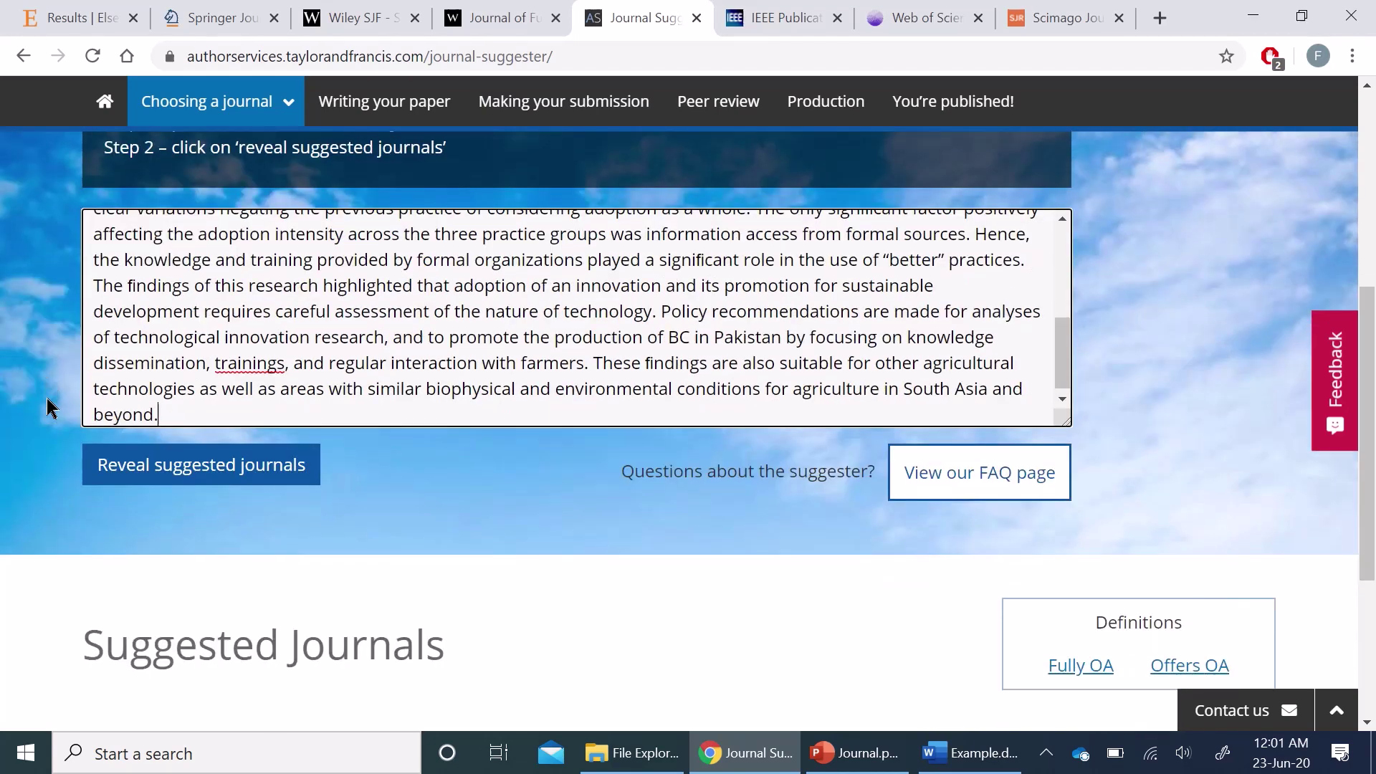
# - Reveal suggested journals: Archives of Agronomy and Soil Science, Gynecological Endocrinology, Journal of Plant Nutrition
pyautogui.click(184, 481)
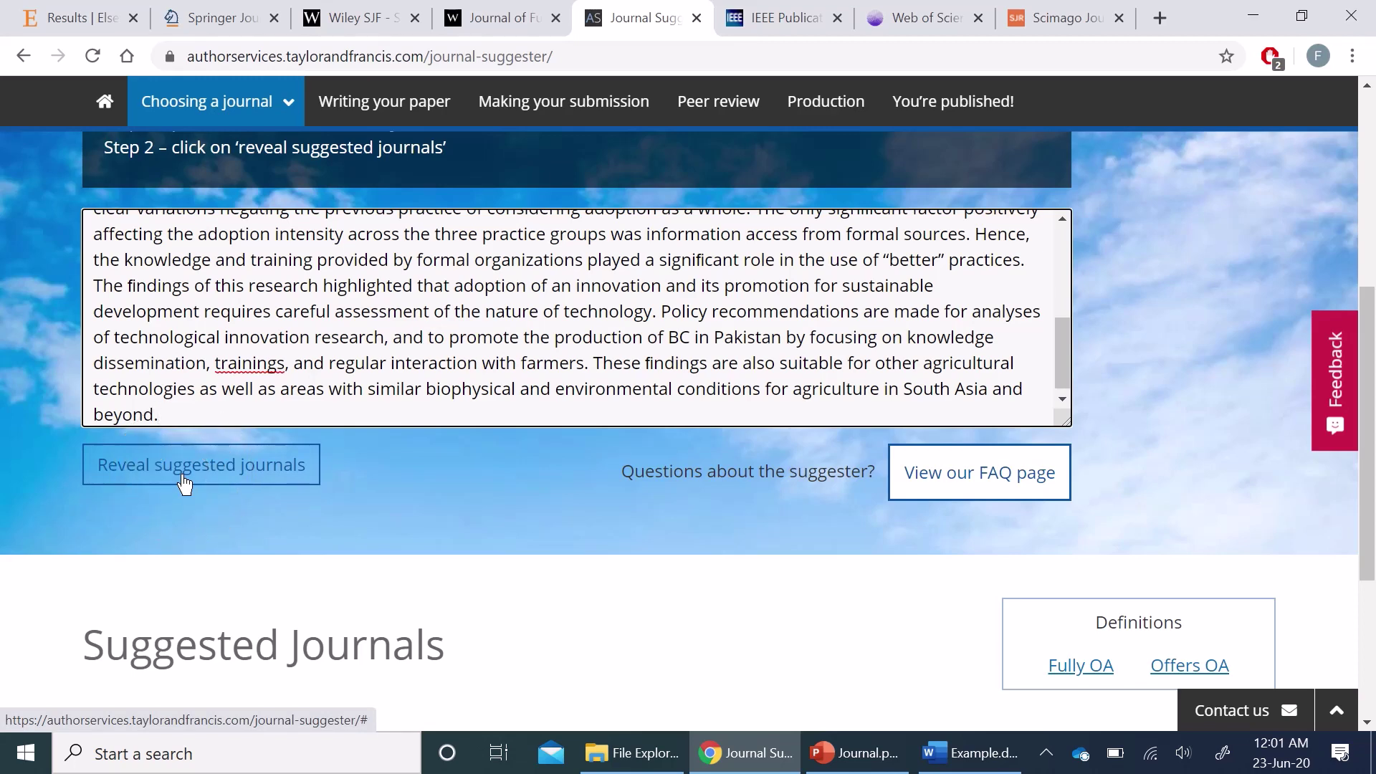
pyautogui.click(184, 481)
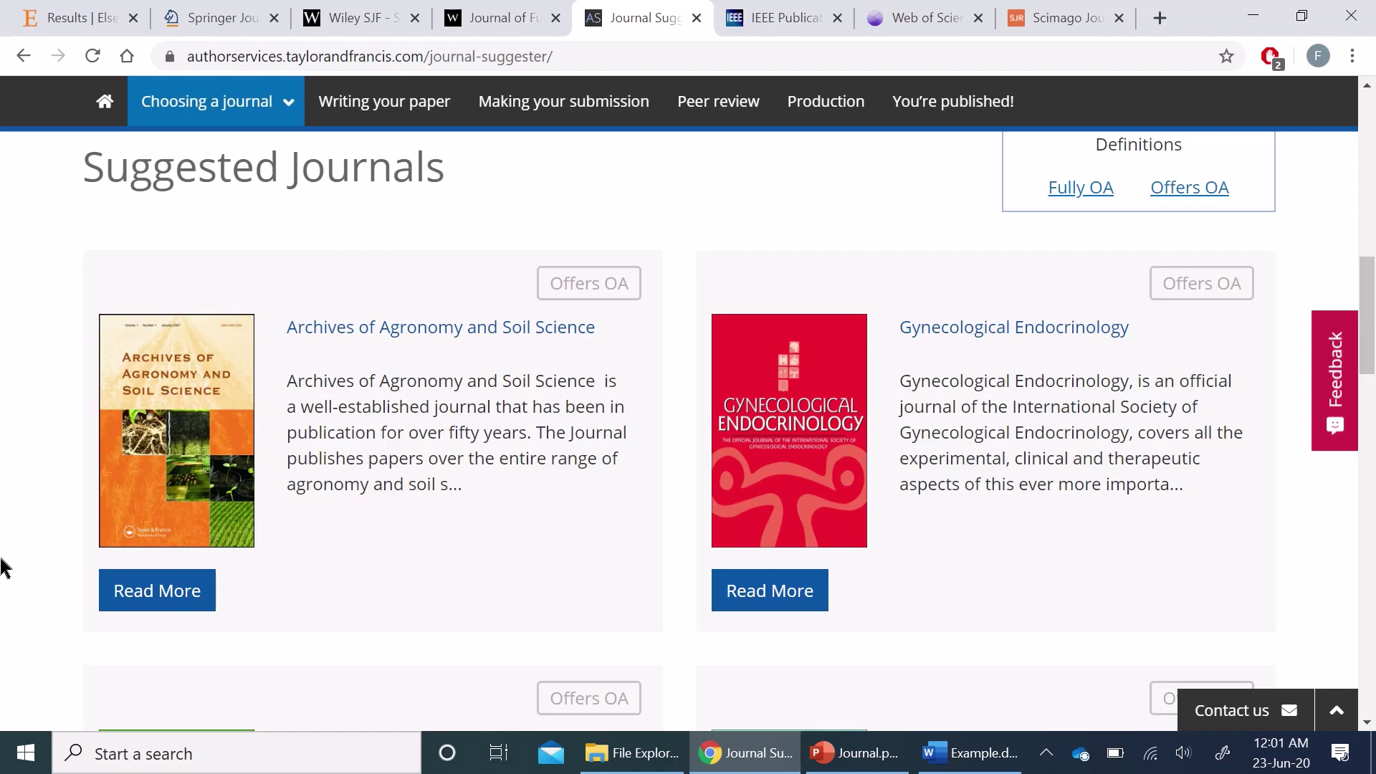
pyautogui.scroll(-16, 3, 568)
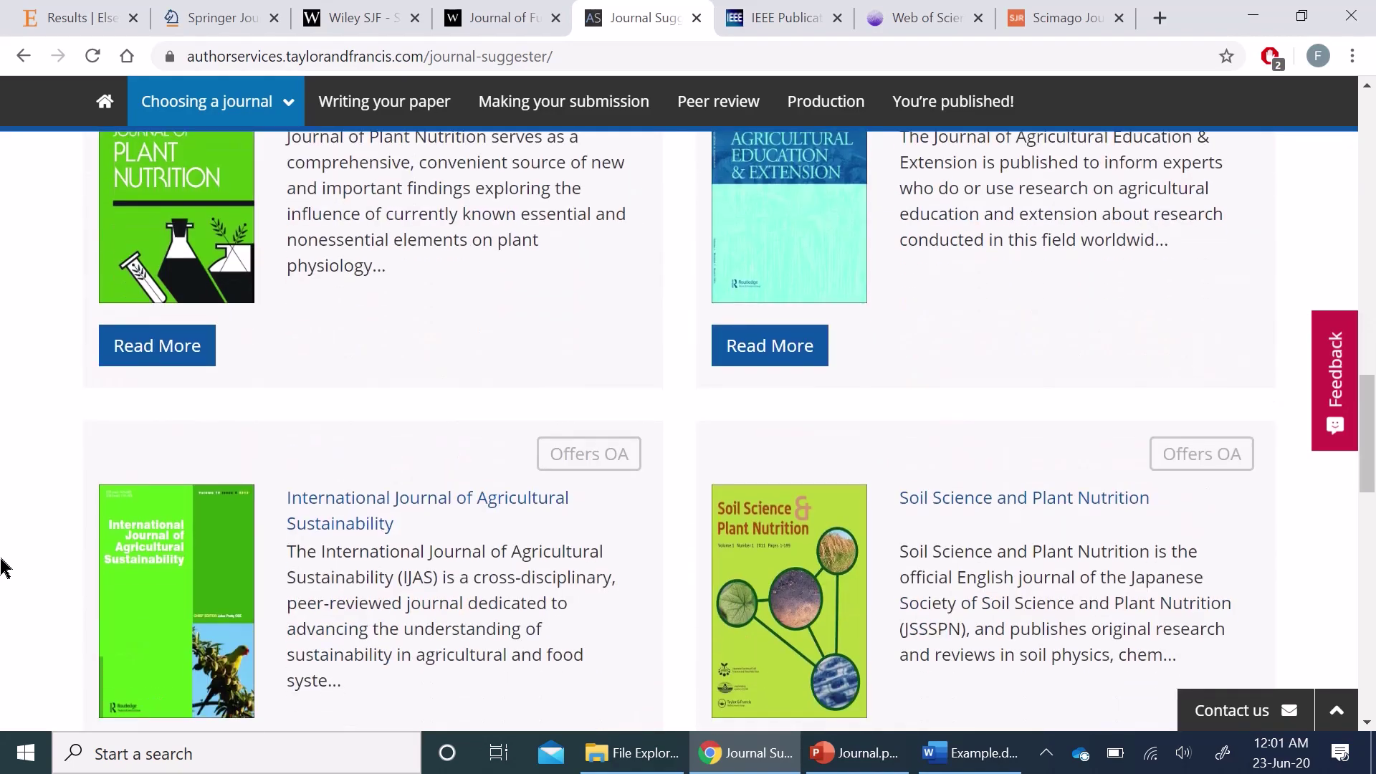
pyautogui.scroll(-3, 2, 568)
pyautogui.scroll(20, 2, 568)
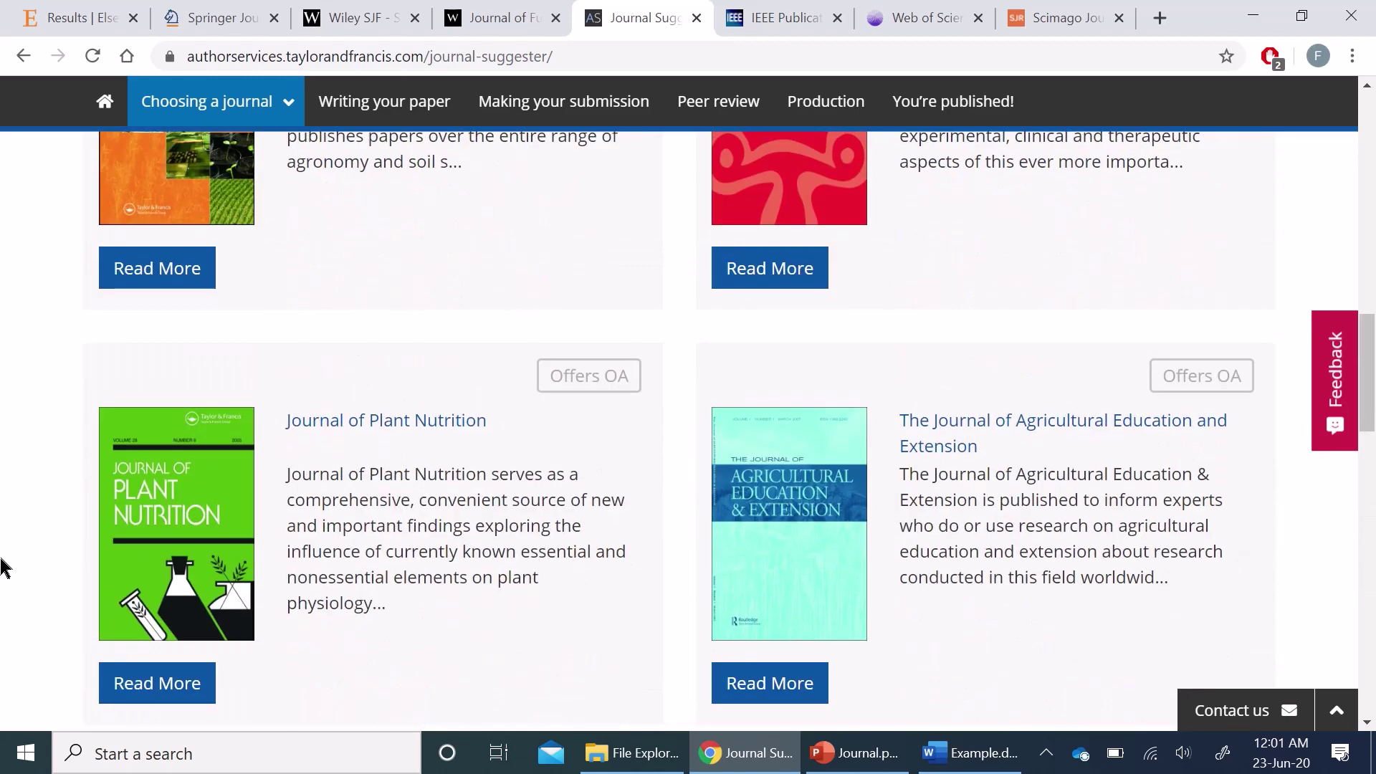
pyautogui.scroll(5, 3, 568)
pyautogui.scroll(-3, 203, 566)
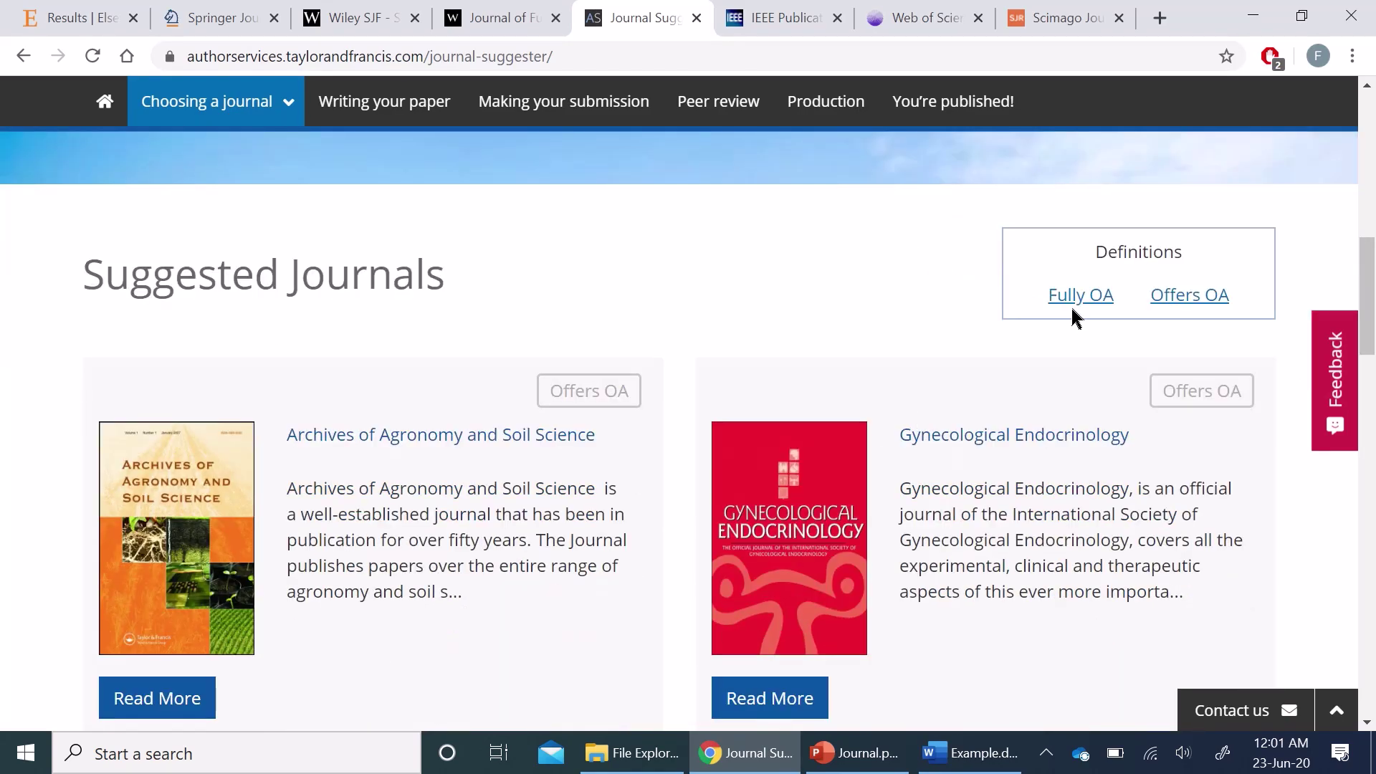
pyautogui.click(1187, 307)
pyautogui.scroll(-3, 3, 469)
pyautogui.scroll(2, 4, 468)
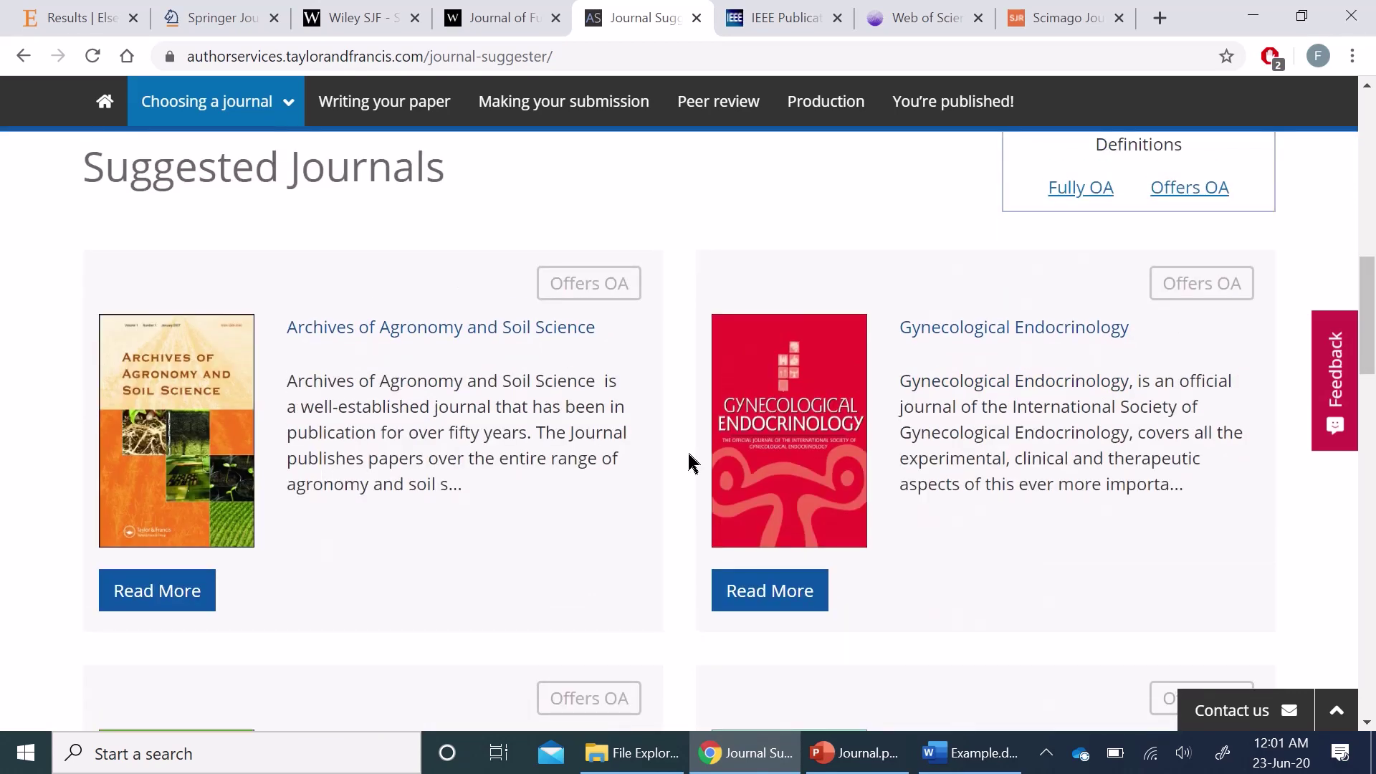
# - Open Archives of Agronomy and Soil Science and view its aims and scope topics
pyautogui.click(455, 331)
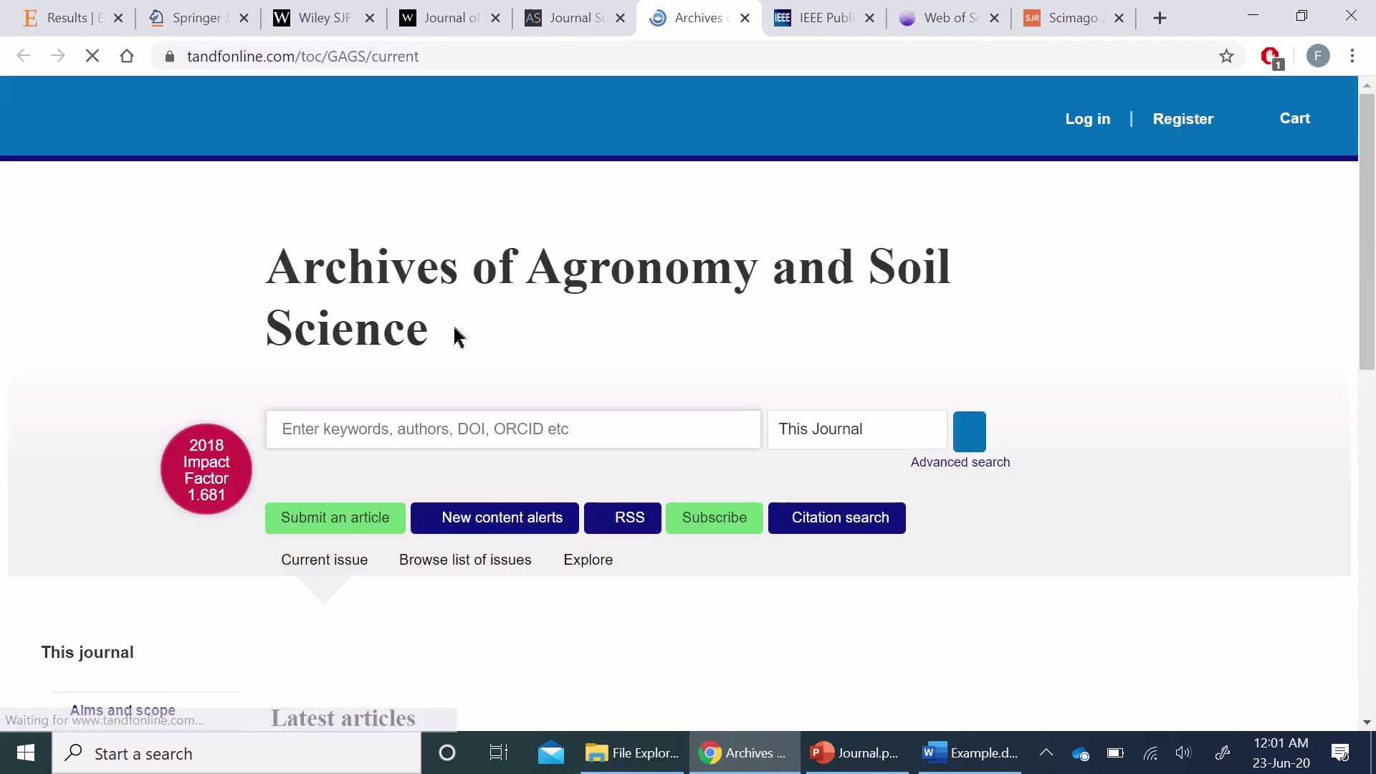
pyautogui.scroll(-1, 63, 494)
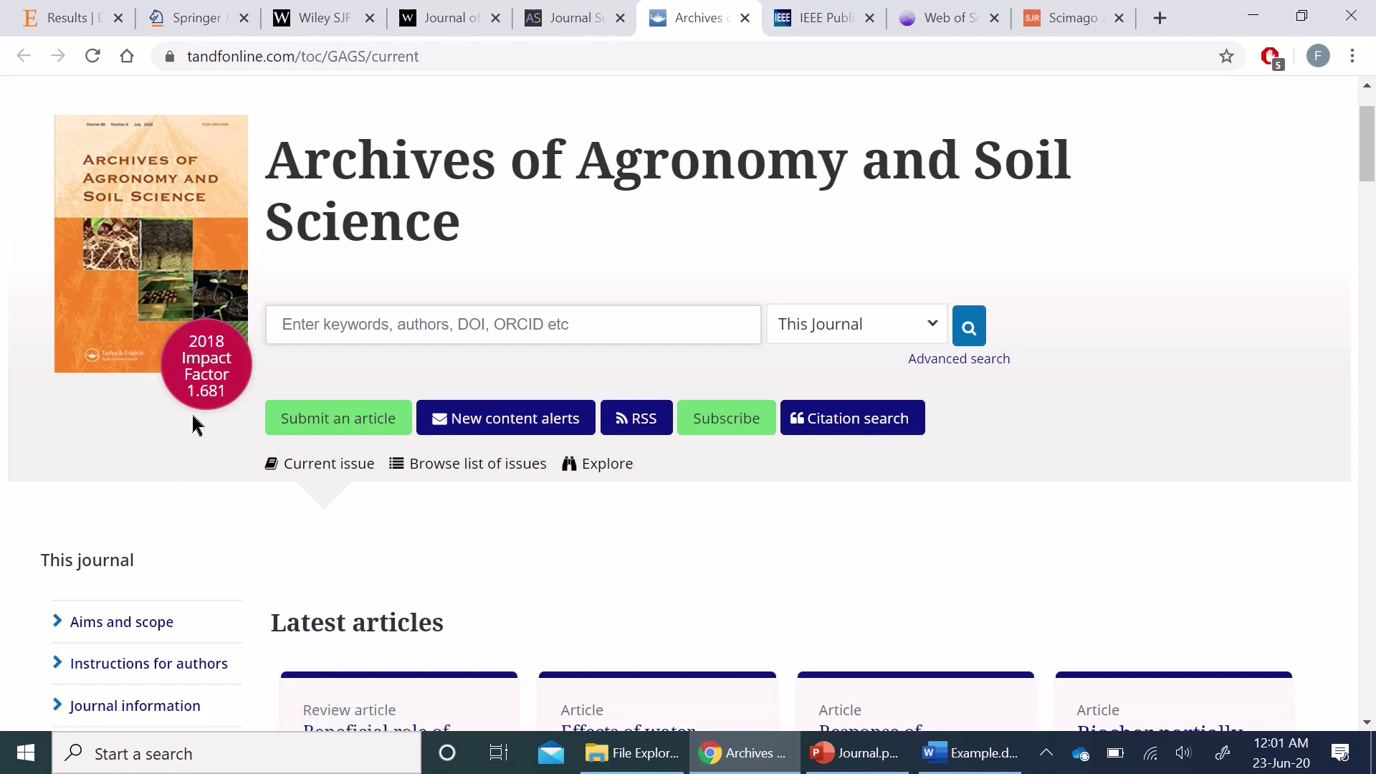
pyautogui.scroll(-1, 164, 473)
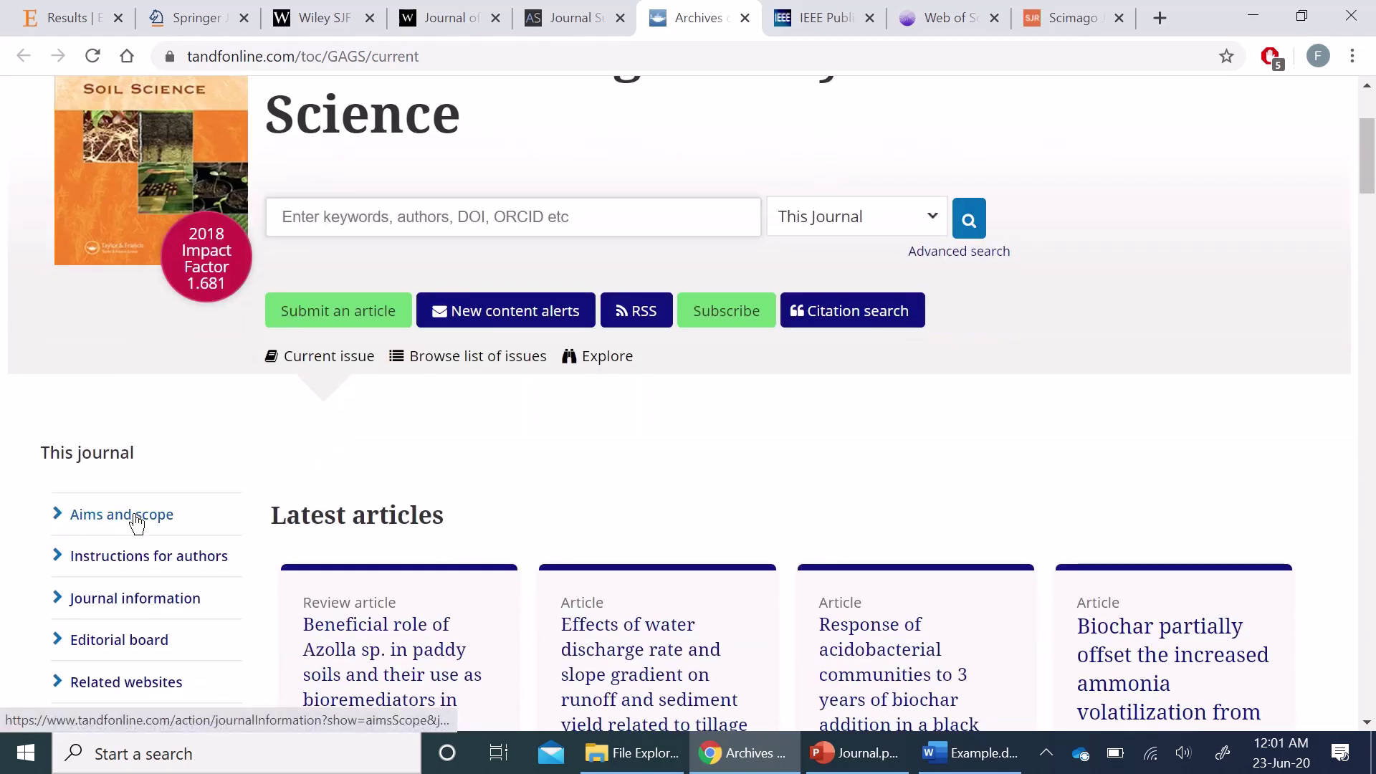
pyautogui.click(136, 517)
pyautogui.scroll(-5, 368, 396)
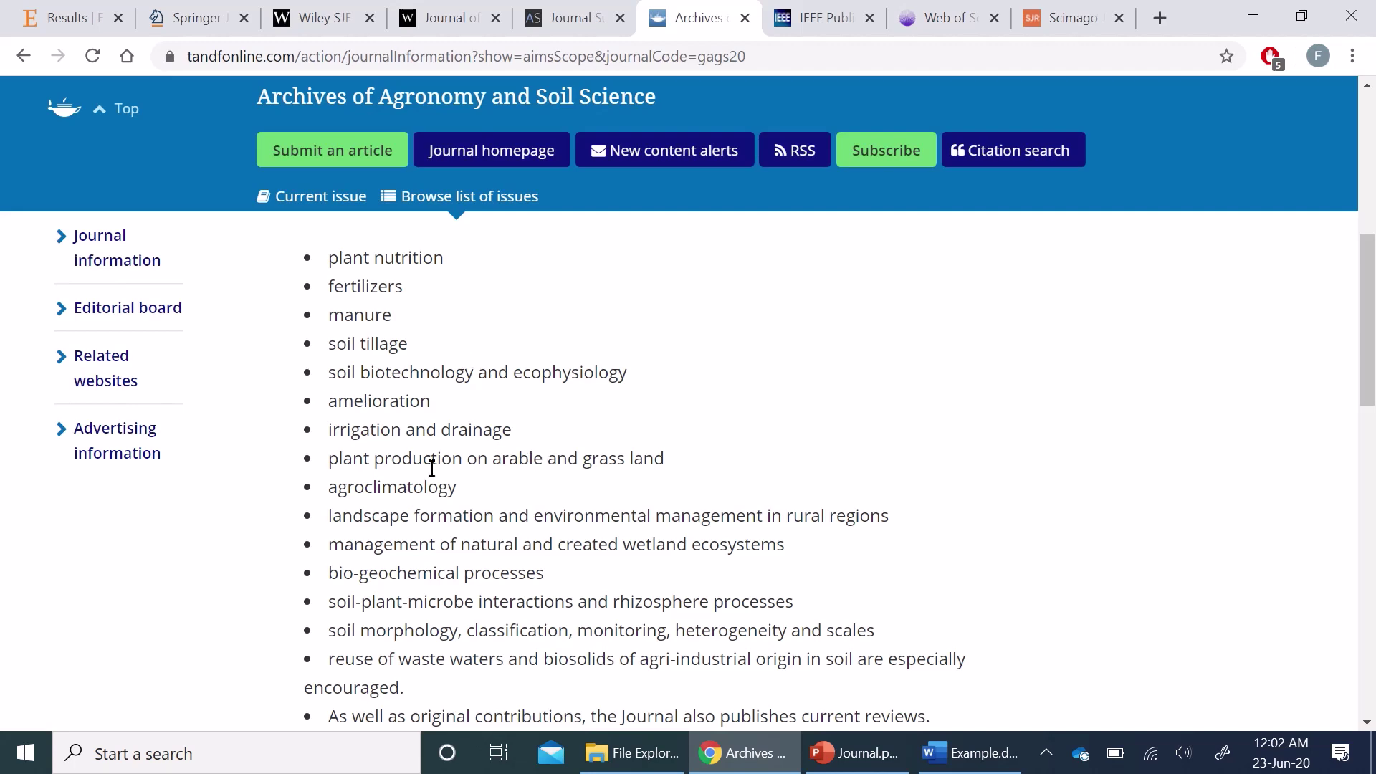
# - Return to the Taylor & Francis suggested journals list and look through it again
pyautogui.click(559, 23)
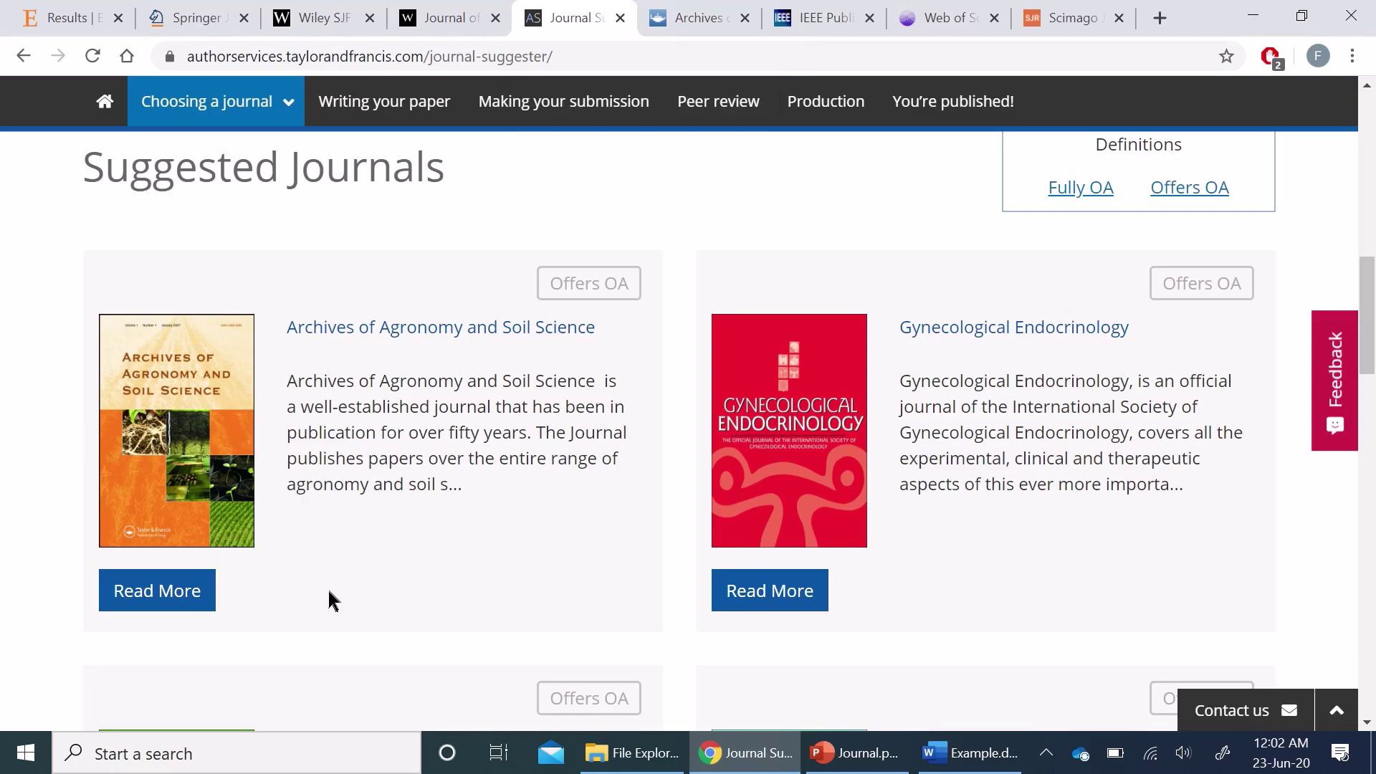
pyautogui.scroll(6, 332, 600)
pyautogui.scroll(-3, 331, 599)
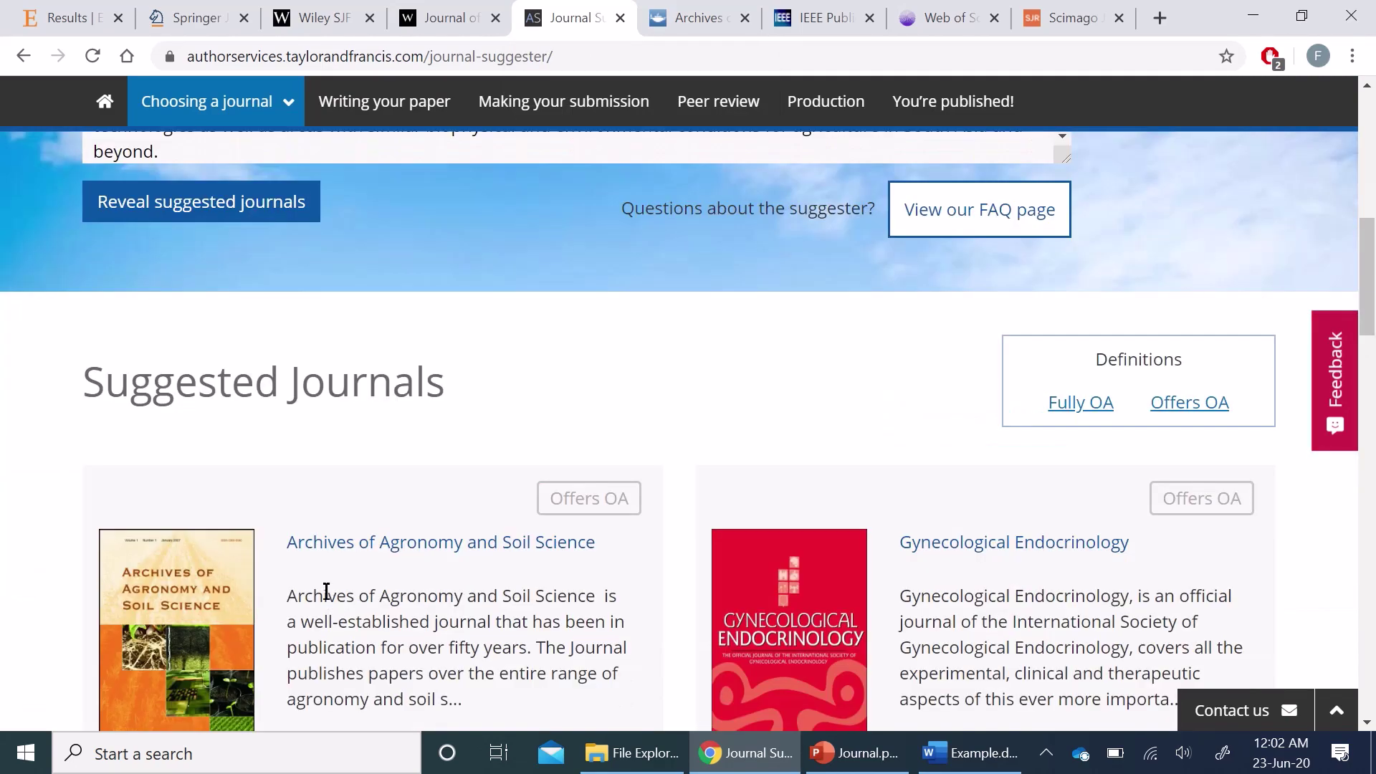
pyautogui.scroll(4, 2, 536)
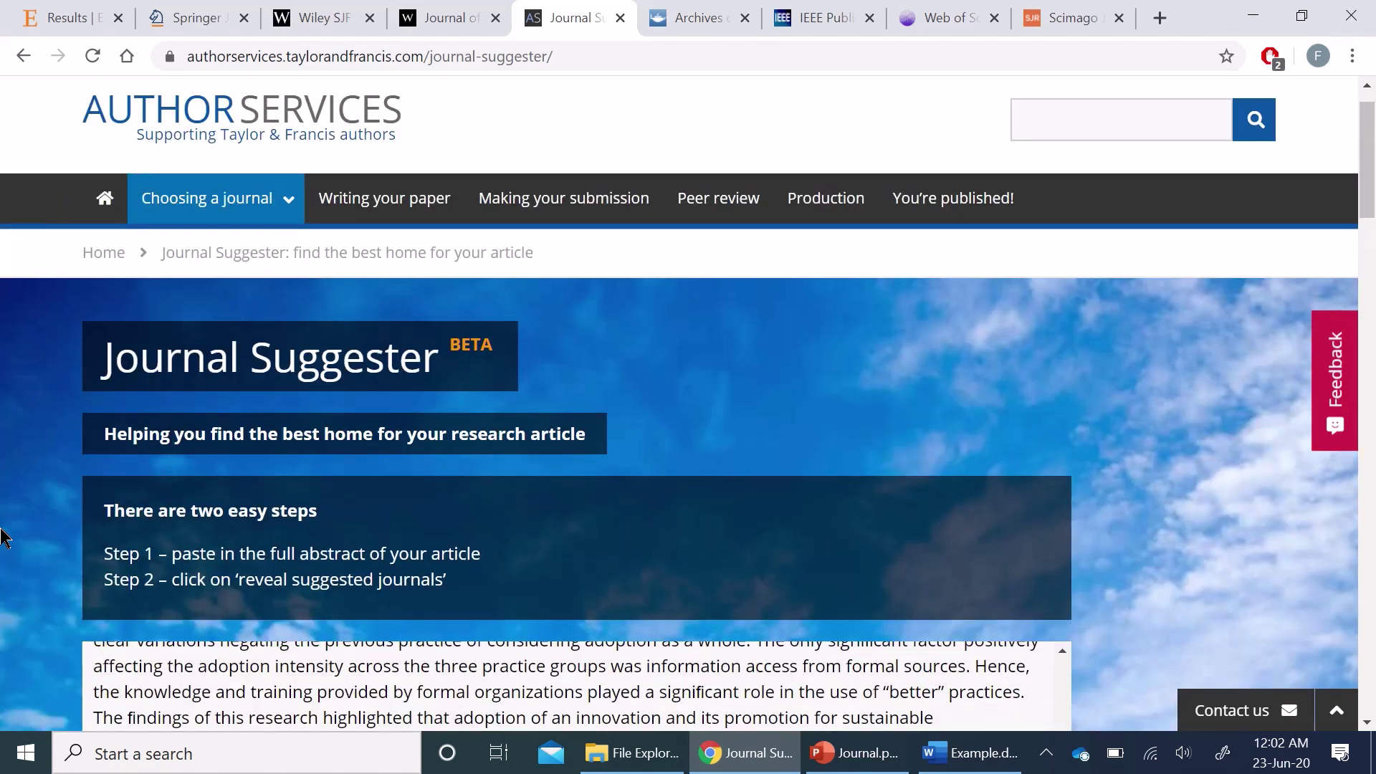
pyautogui.click(270, 160)
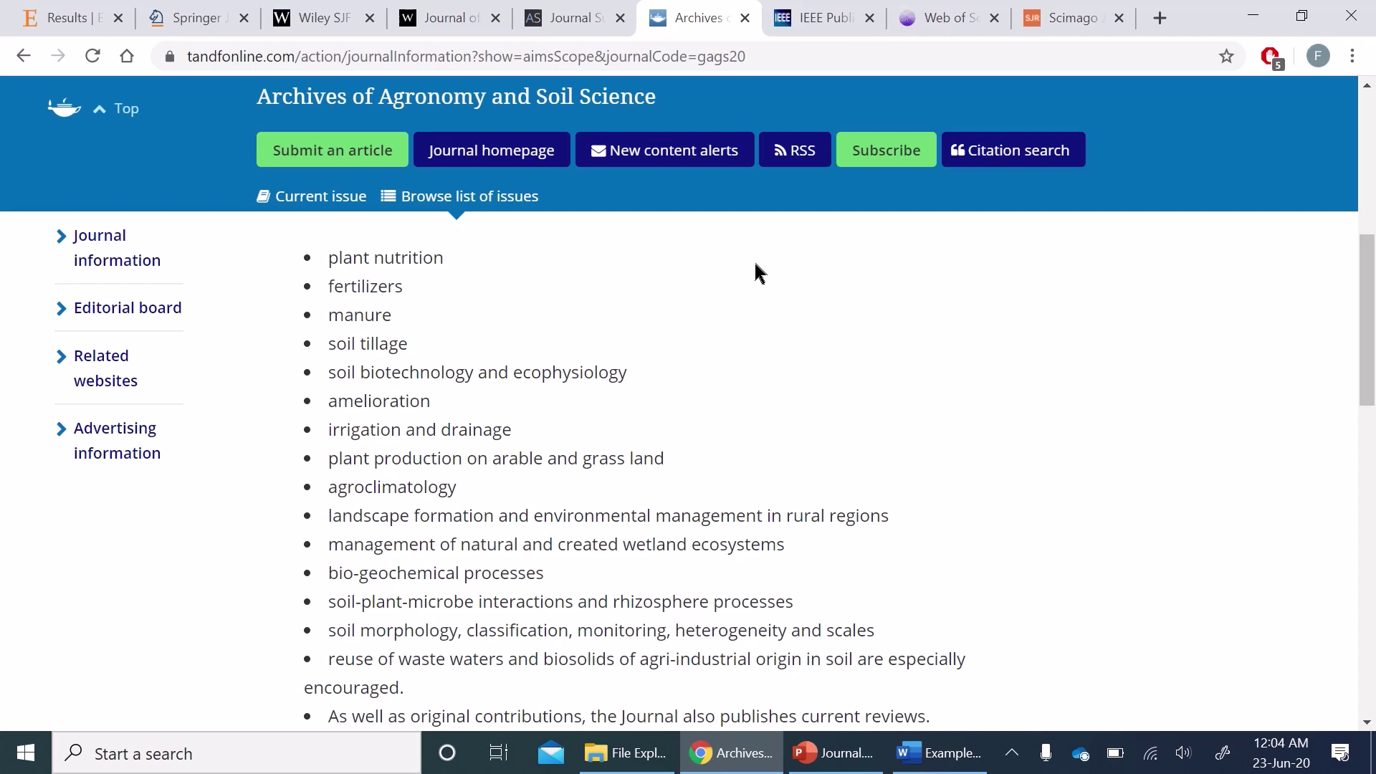
# - Paste the better-cotton paper title as IEEE keywords, set a publish-before date, and get recommendations
pyautogui.click(825, 29)
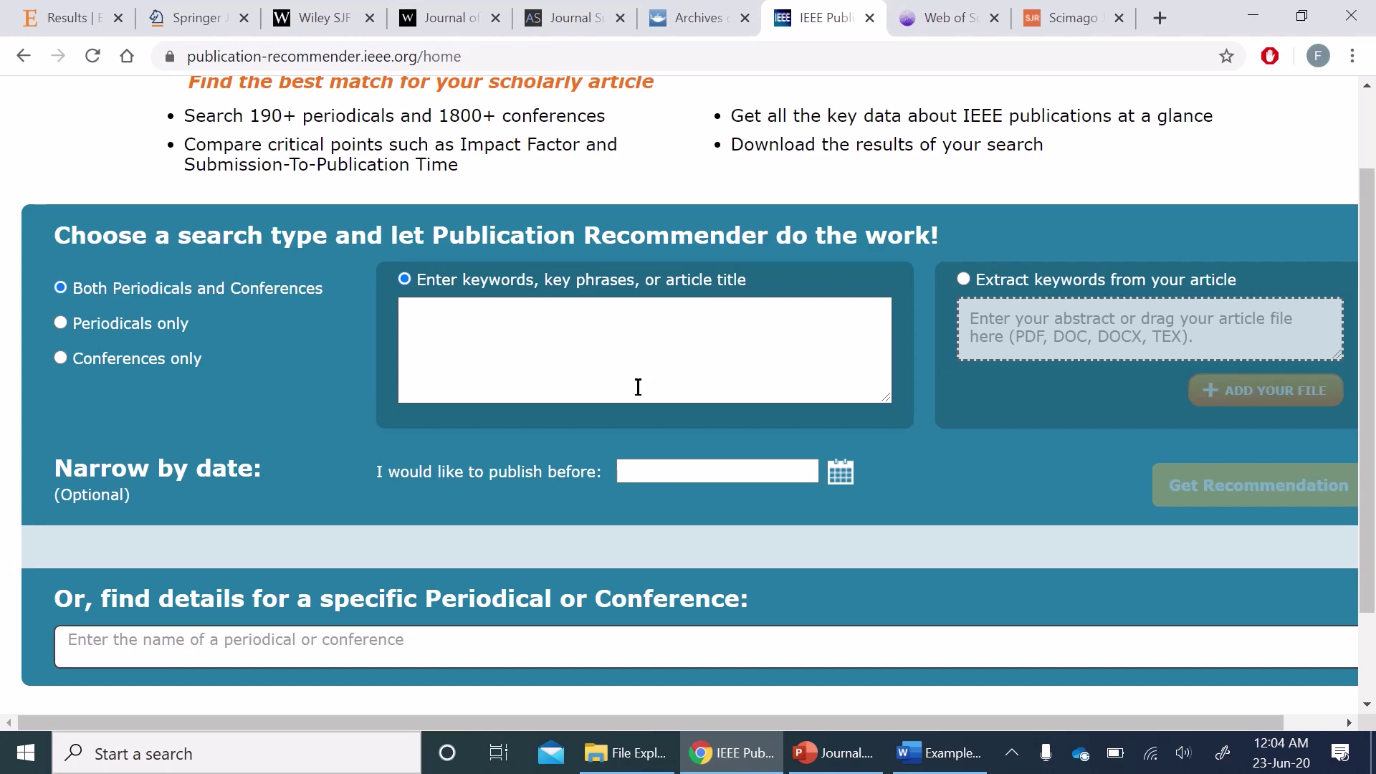
pyautogui.hotkey('alt', 'Tab')
pyautogui.tripleClick(605, 284)
pyautogui.hotkey('ctrl', 'c')
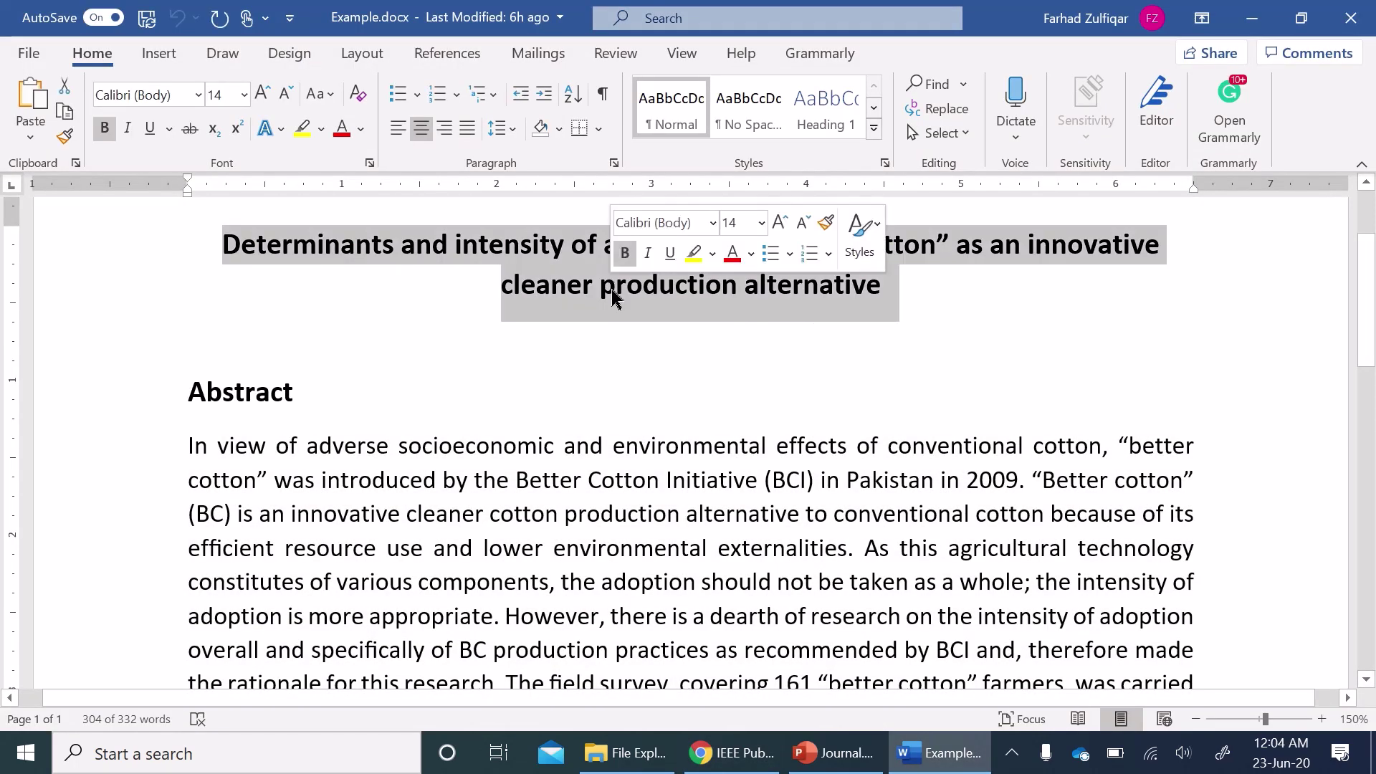
pyautogui.hotkey('alt', 'Tab')
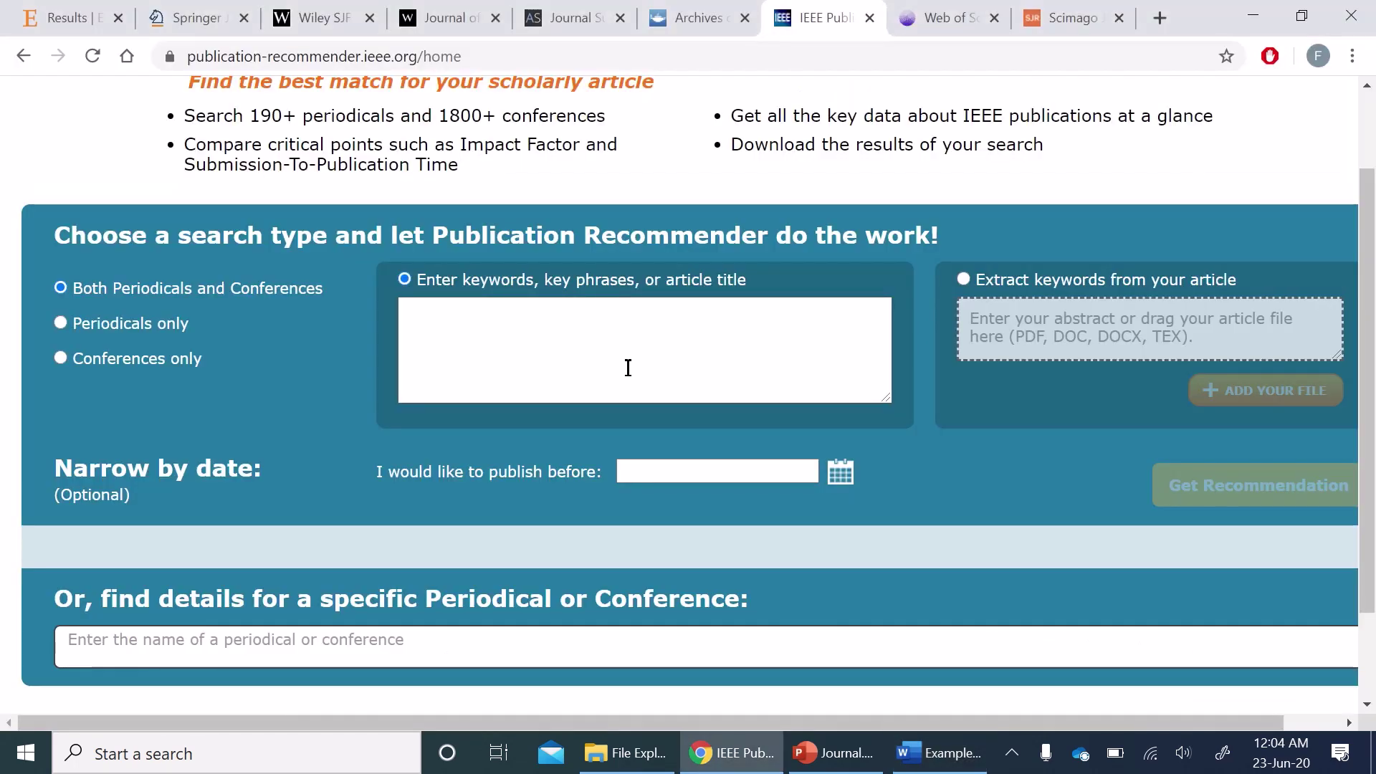
pyautogui.click(627, 367)
pyautogui.hotkey('ctrl', 'v')
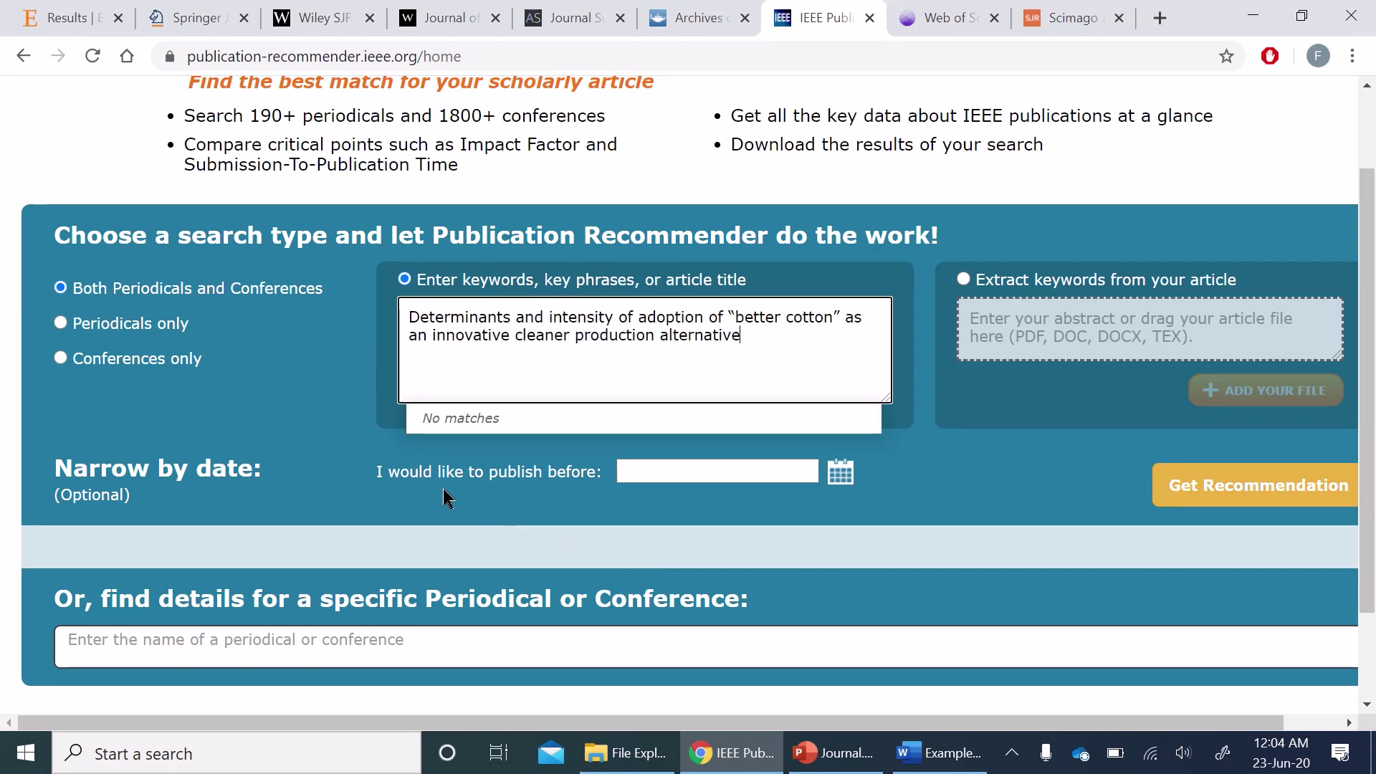
pyautogui.click(845, 495)
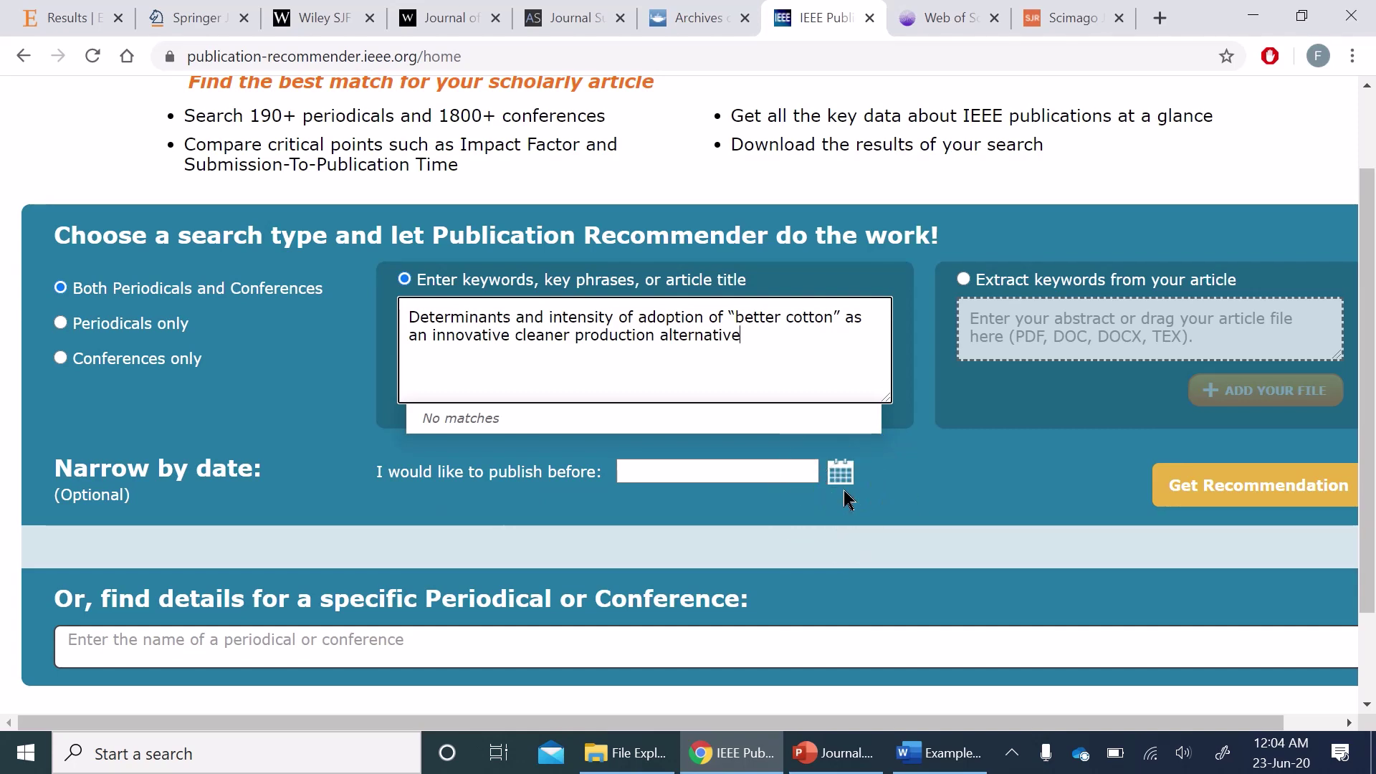
pyautogui.click(1220, 495)
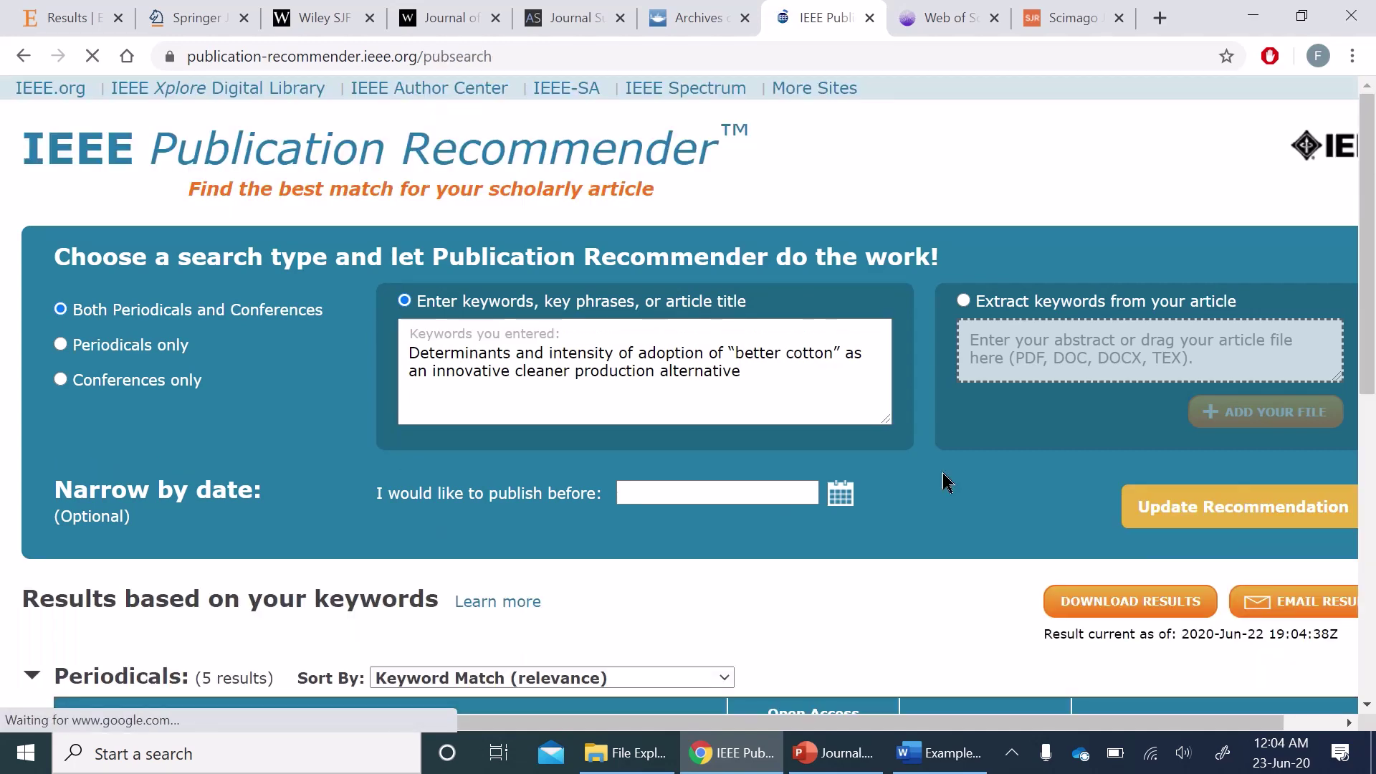
pyautogui.scroll(-5, 411, 494)
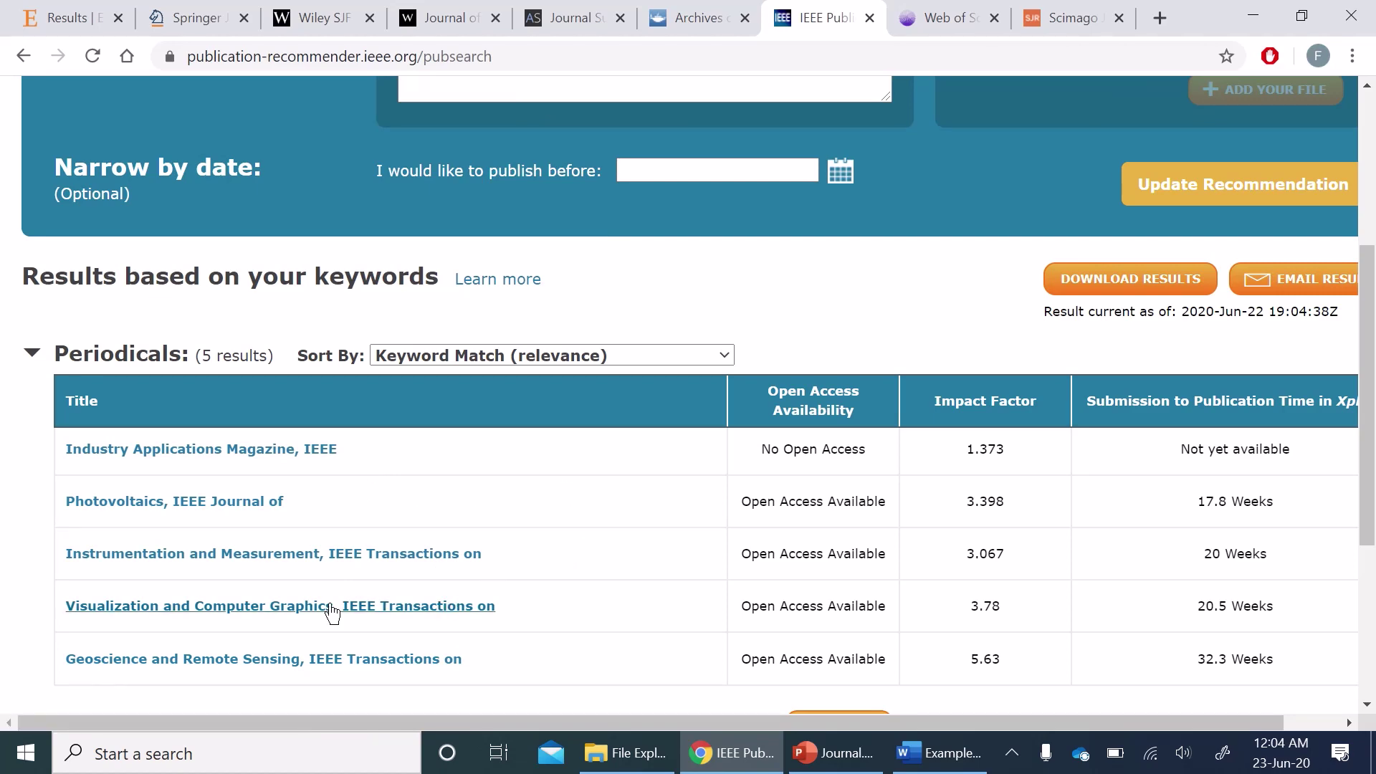
pyautogui.click(264, 457)
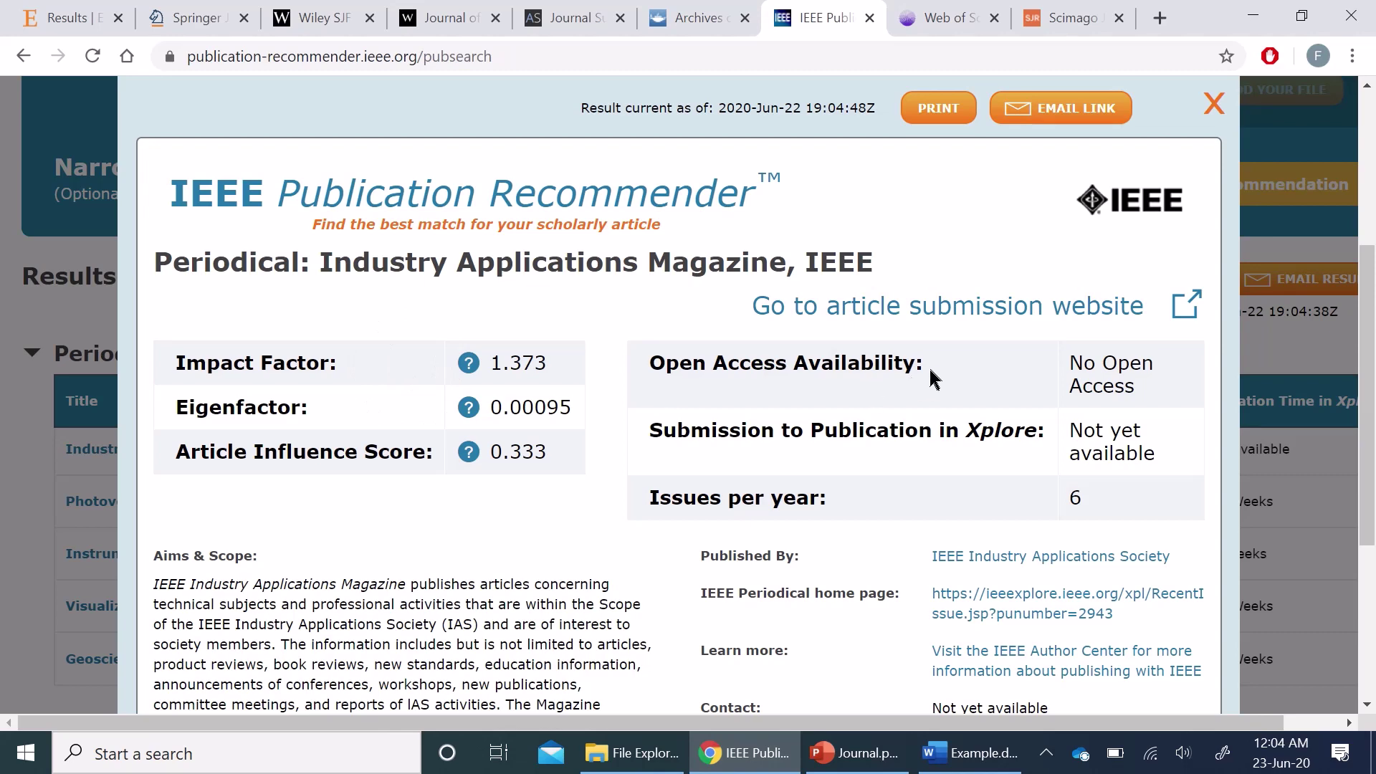
pyautogui.scroll(-3, 932, 378)
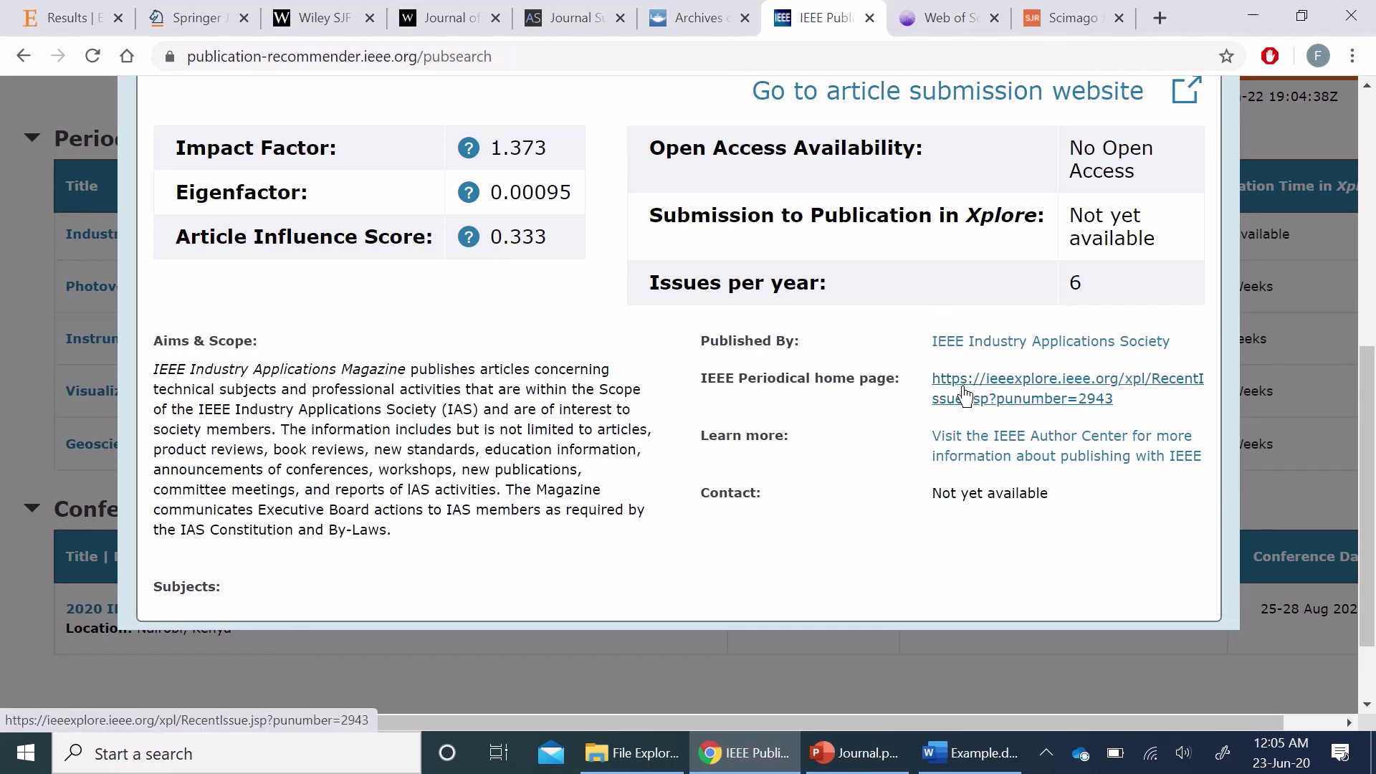
pyautogui.scroll(3, 754, 476)
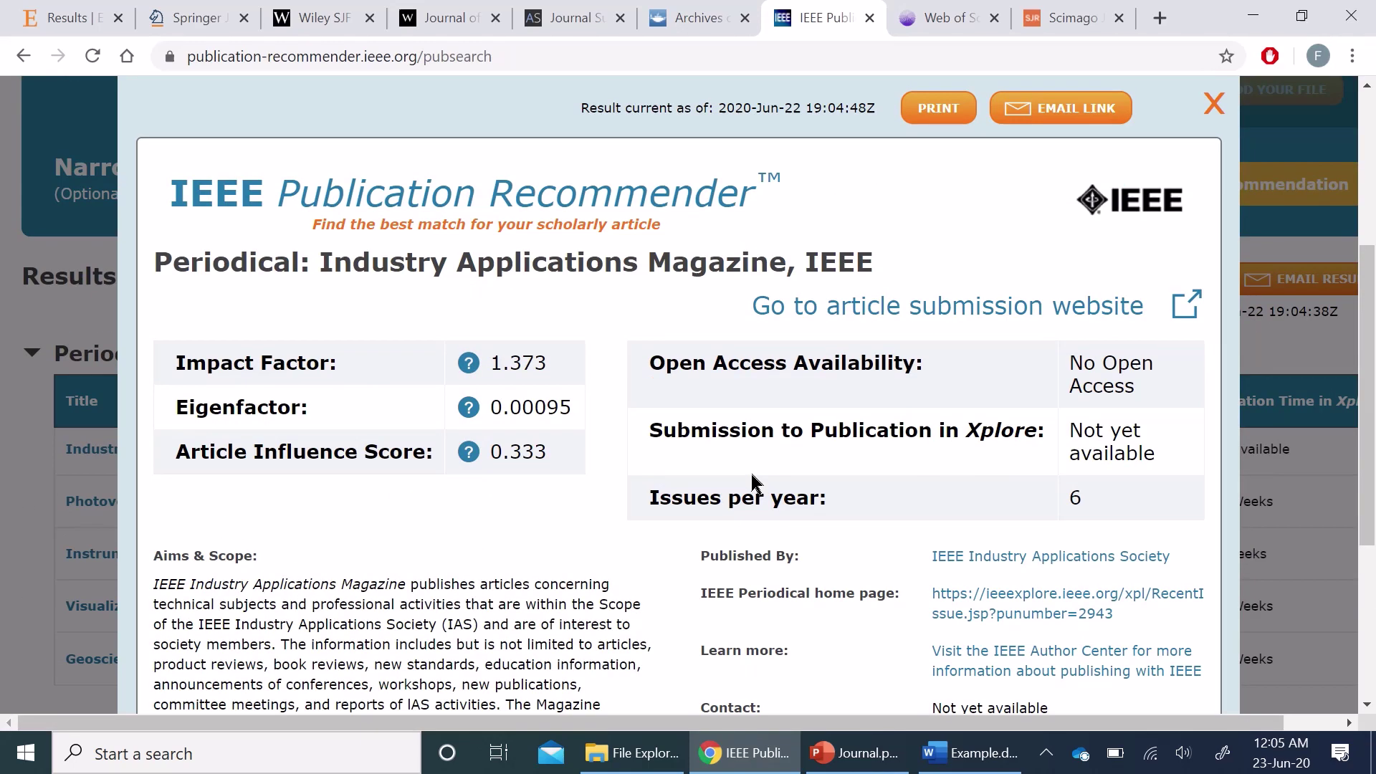
pyautogui.click(1213, 104)
pyautogui.scroll(5, 825, 337)
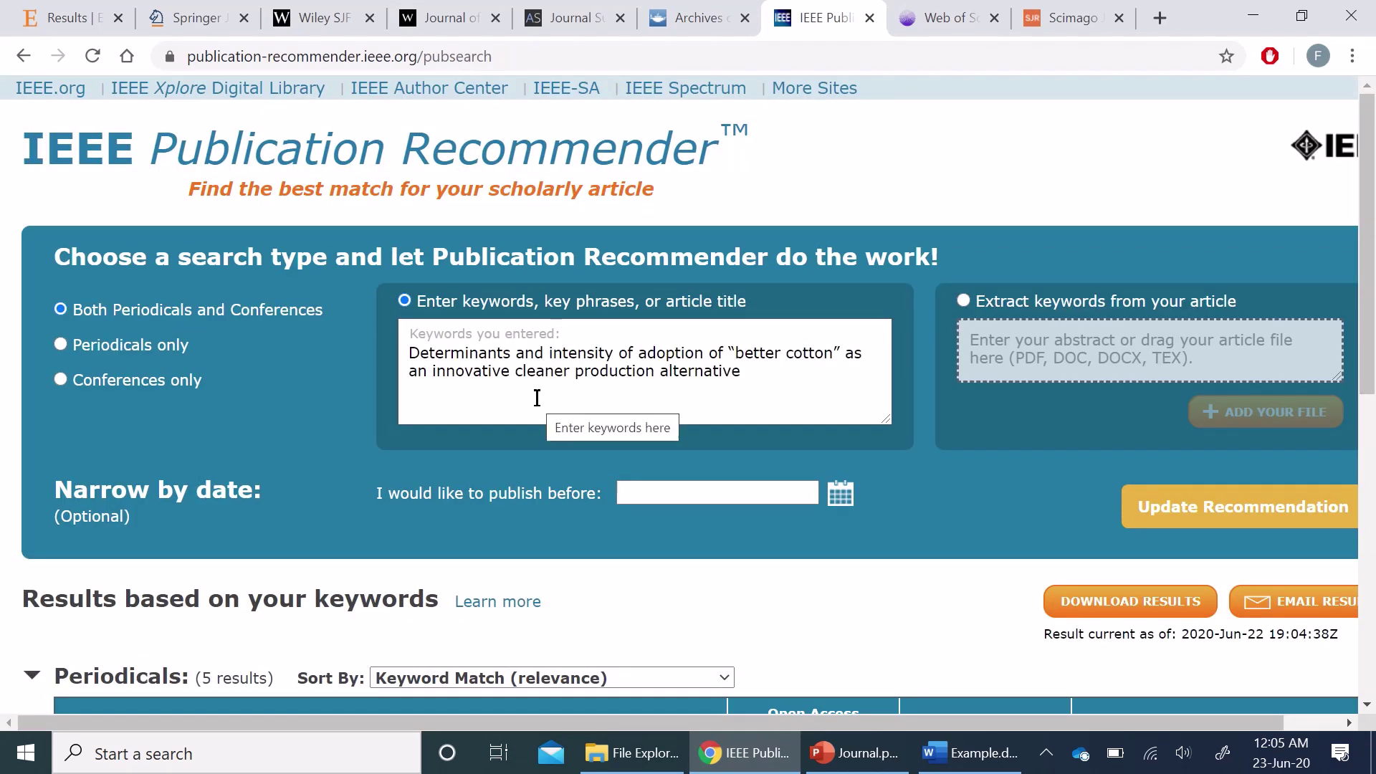
# - Copy the paper's abstract from Word into the IEEE Extract keywords box
pyautogui.click(1032, 336)
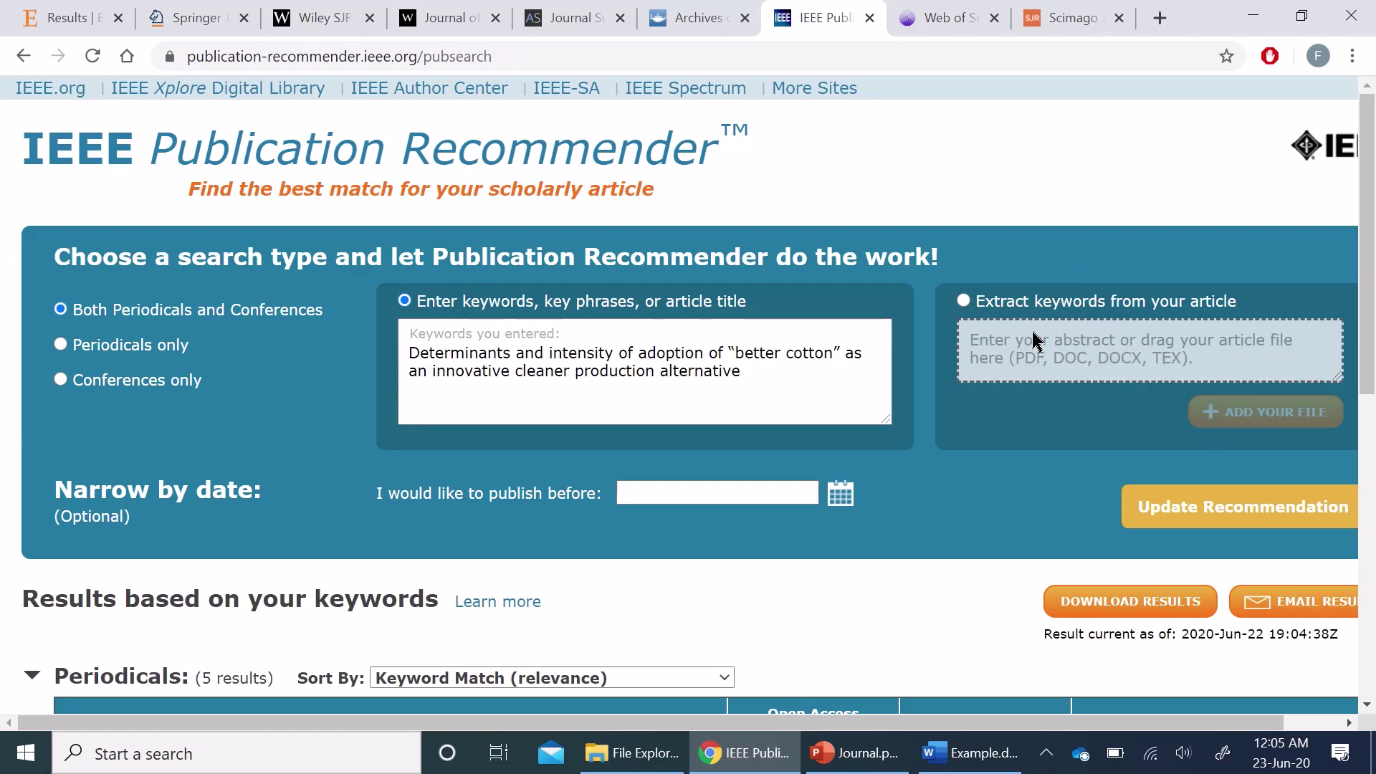
pyautogui.hotkey('alt', 'Tab')
pyautogui.tripleClick(729, 477)
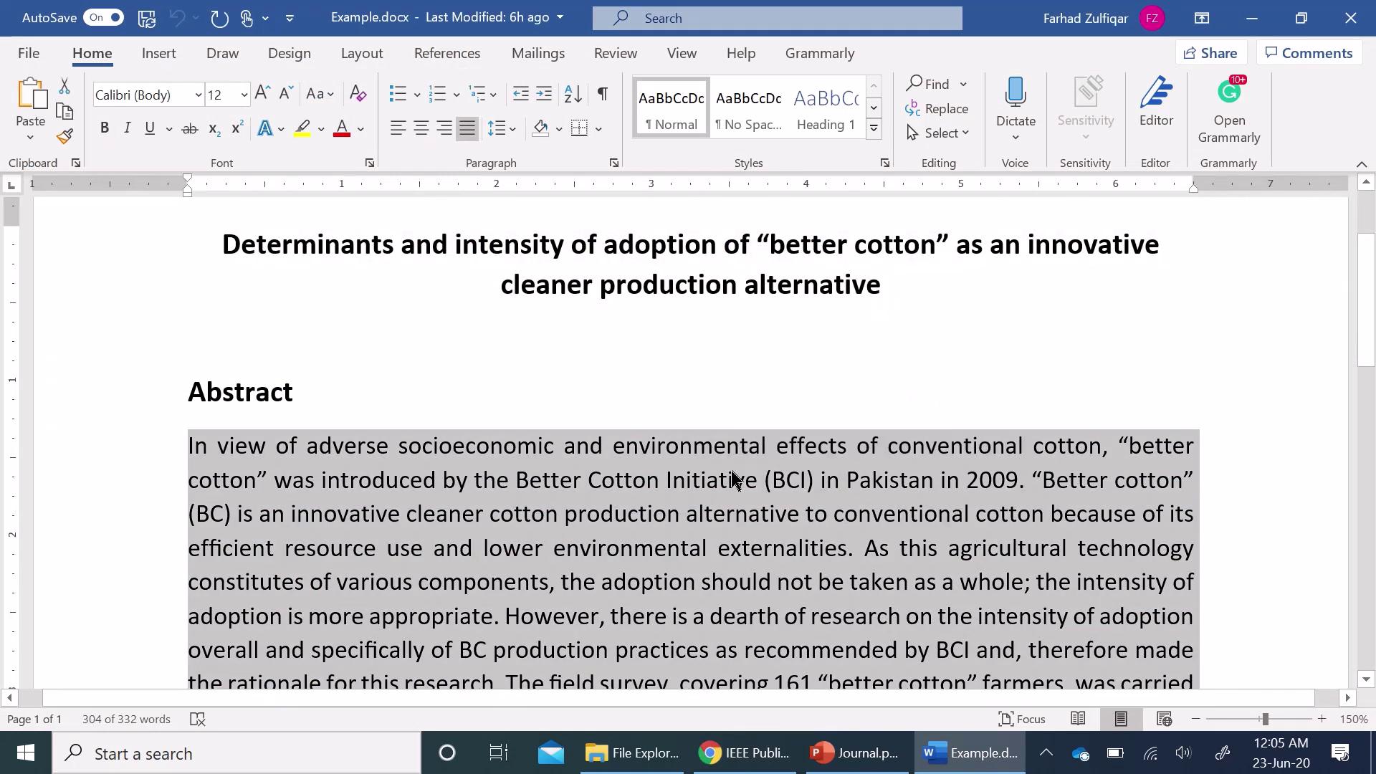
pyautogui.hotkey('alt', 'Tab')
pyautogui.click(1052, 364)
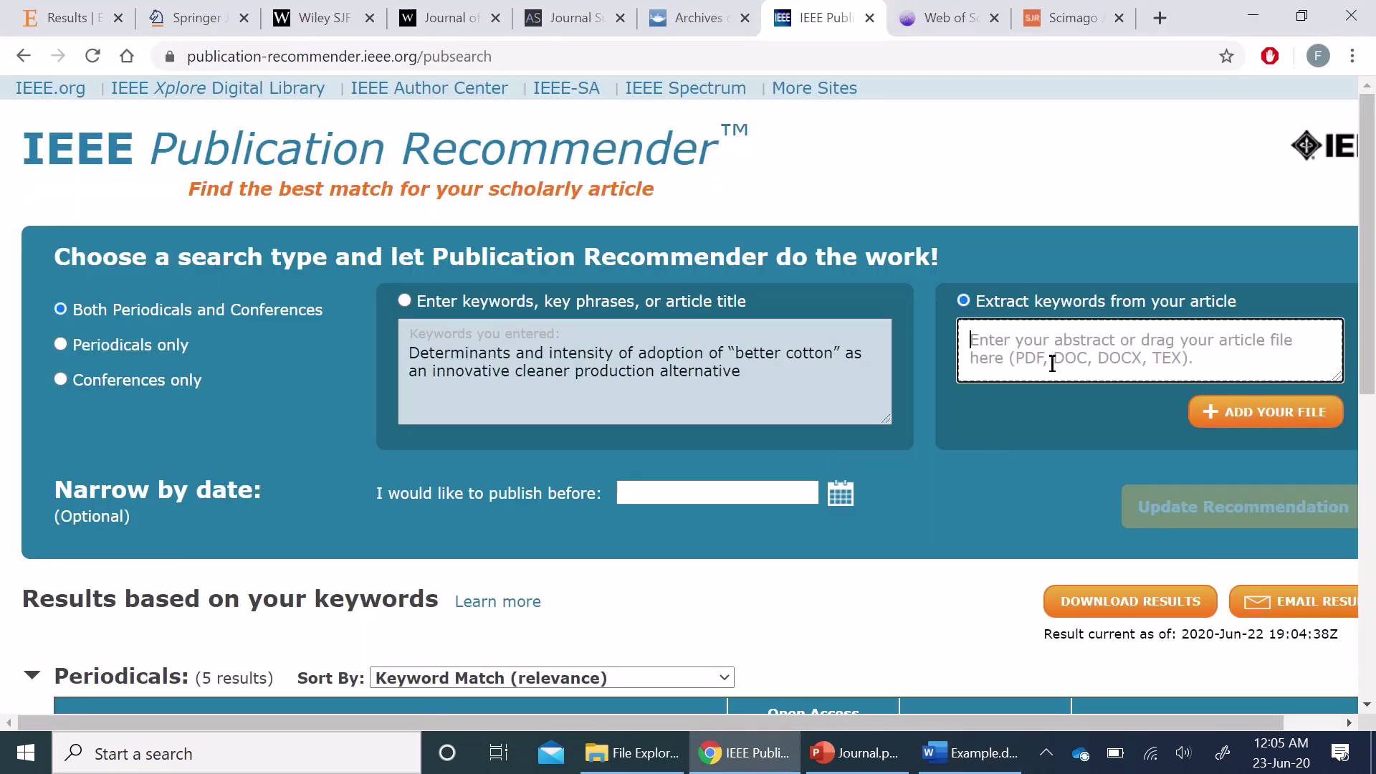
pyautogui.hotkey('ctrl', 'v')
pyautogui.scroll(-3, 781, 402)
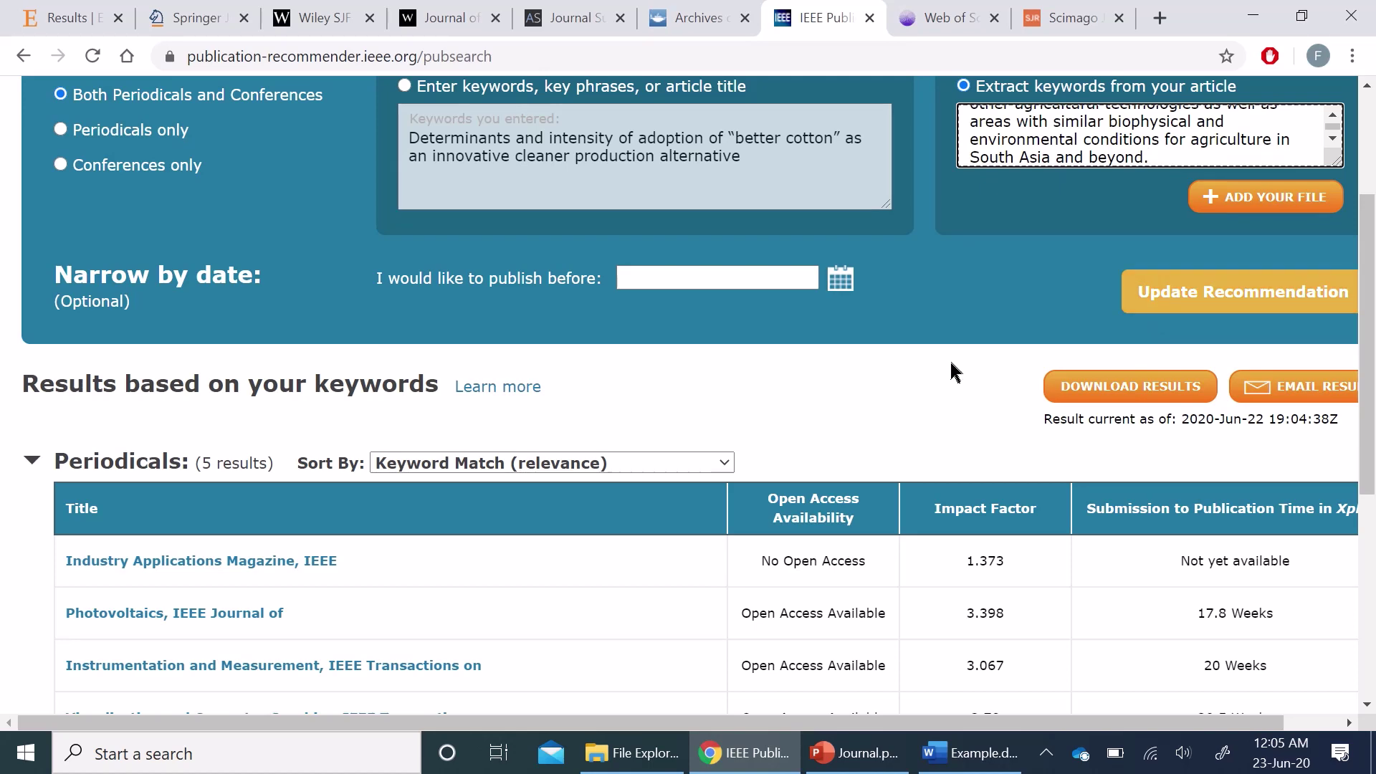
pyautogui.scroll(1, 1003, 355)
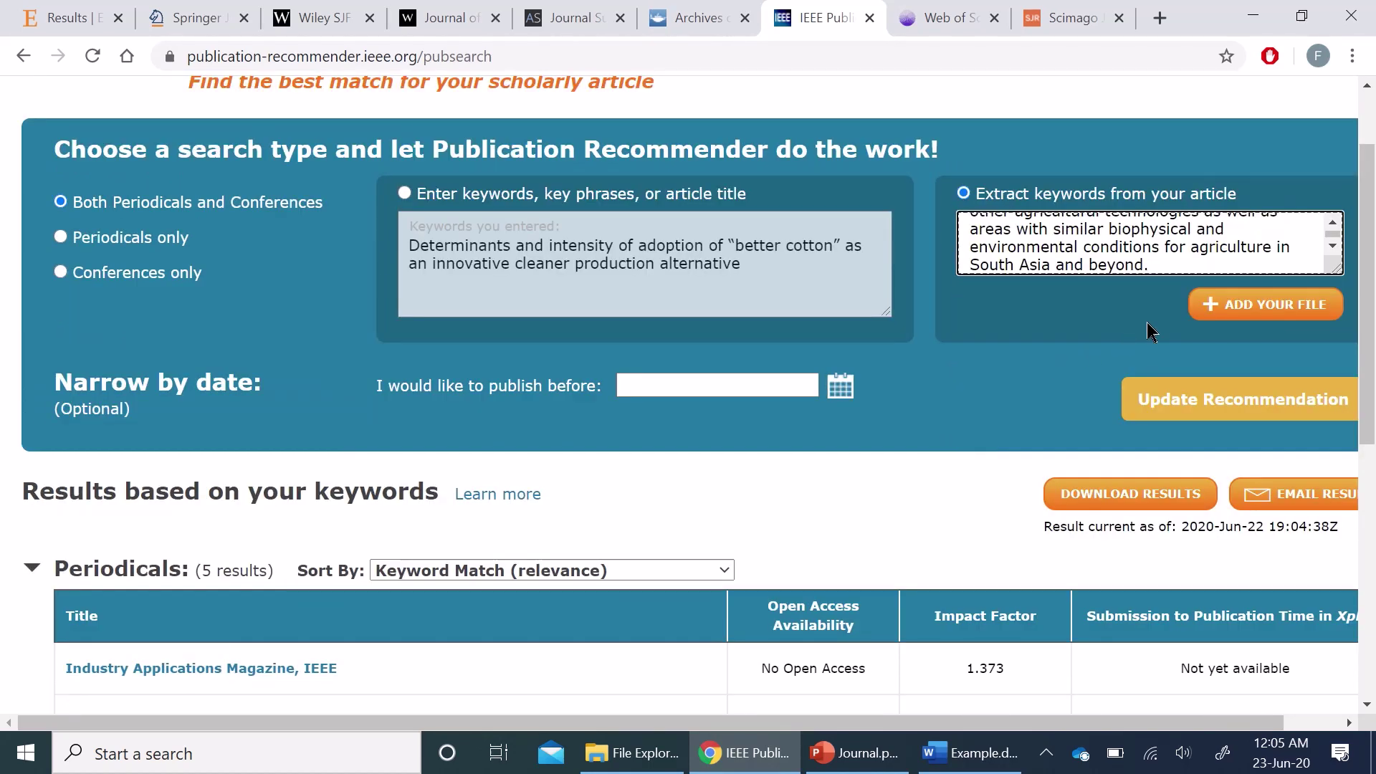
# - Update recommendations from the abstract, yielding 209 periodicals and 848 conferences
pyautogui.click(1240, 322)
pyautogui.click(1241, 323)
pyautogui.scroll(-1, 963, 376)
pyautogui.click(1226, 301)
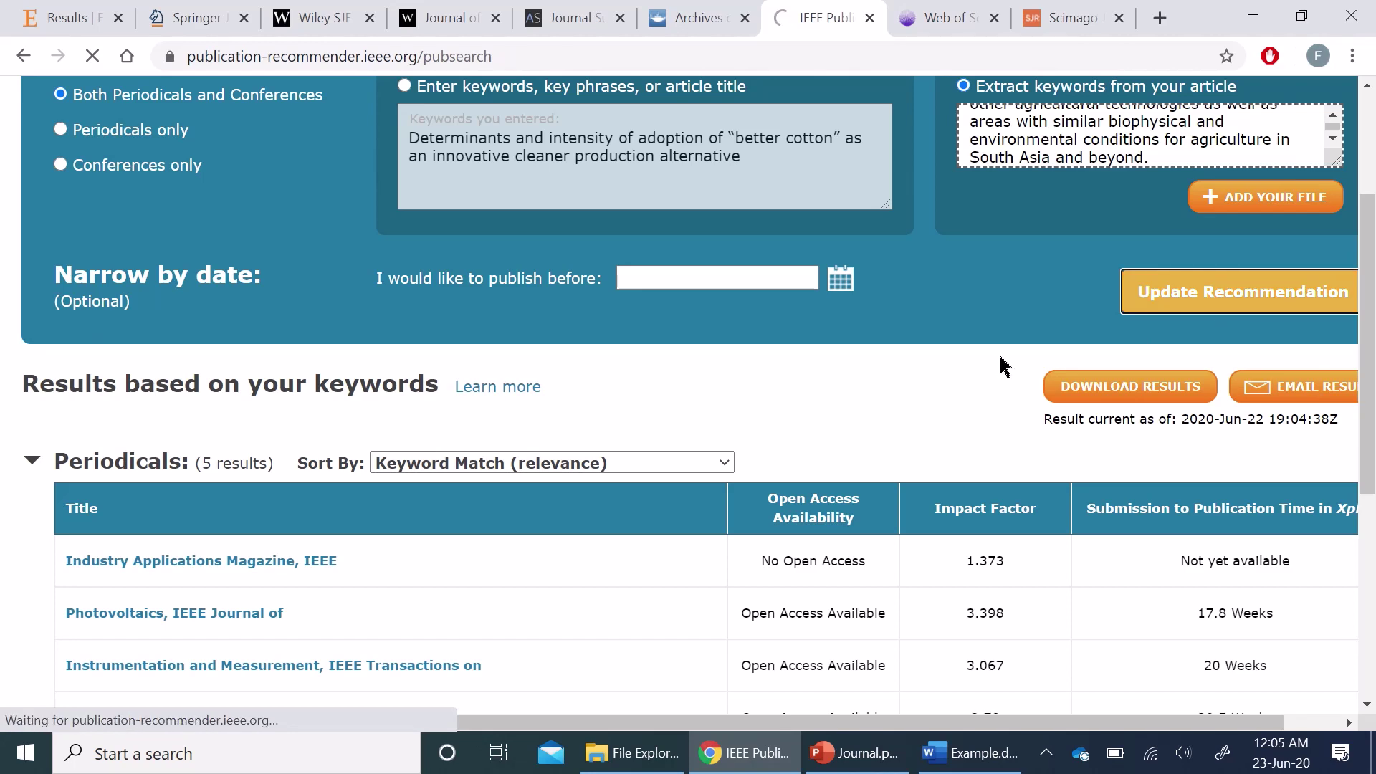
pyautogui.scroll(-3, 140, 487)
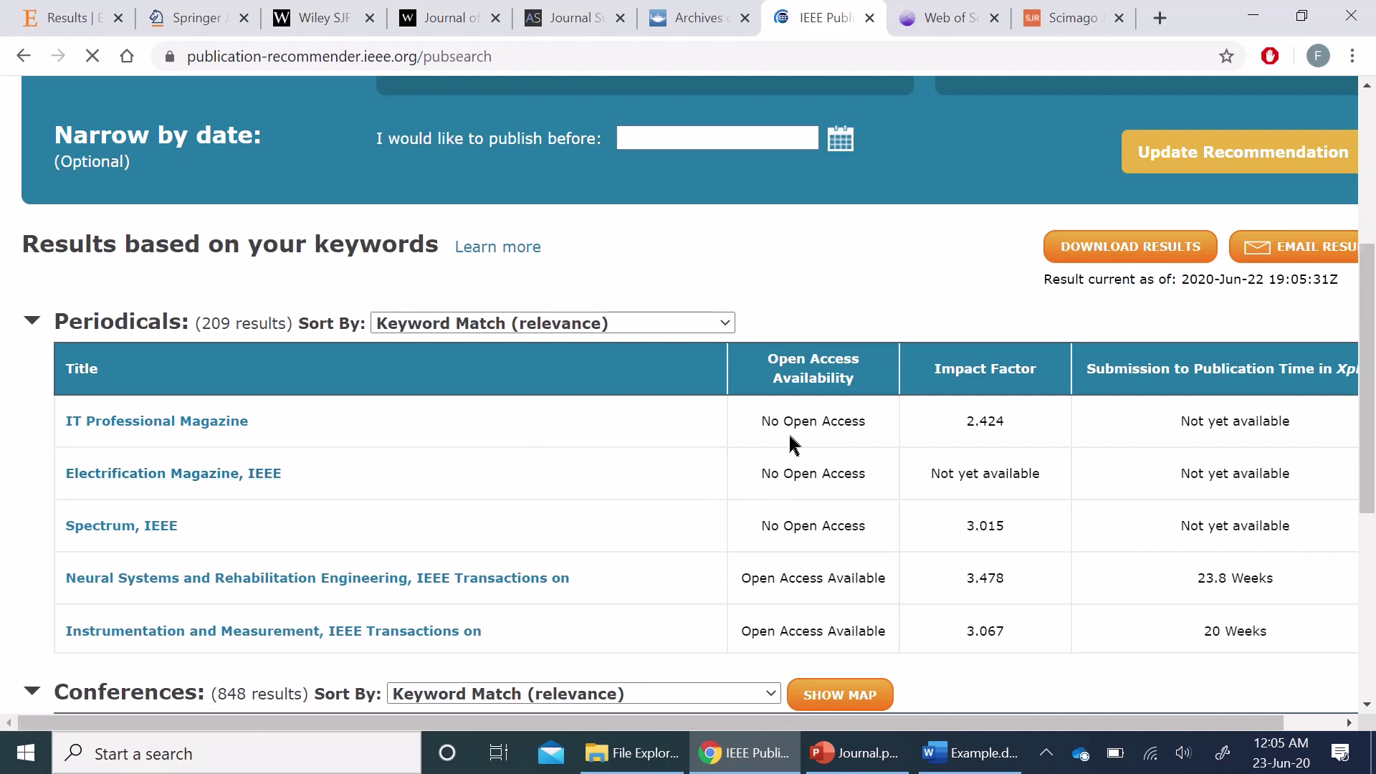
# - Collapse the Conferences results, leaving the periodicals headed by IT Professional Magazine
pyautogui.click(802, 403)
pyautogui.click(802, 403)
pyautogui.click(960, 380)
pyautogui.scroll(-5, 152, 495)
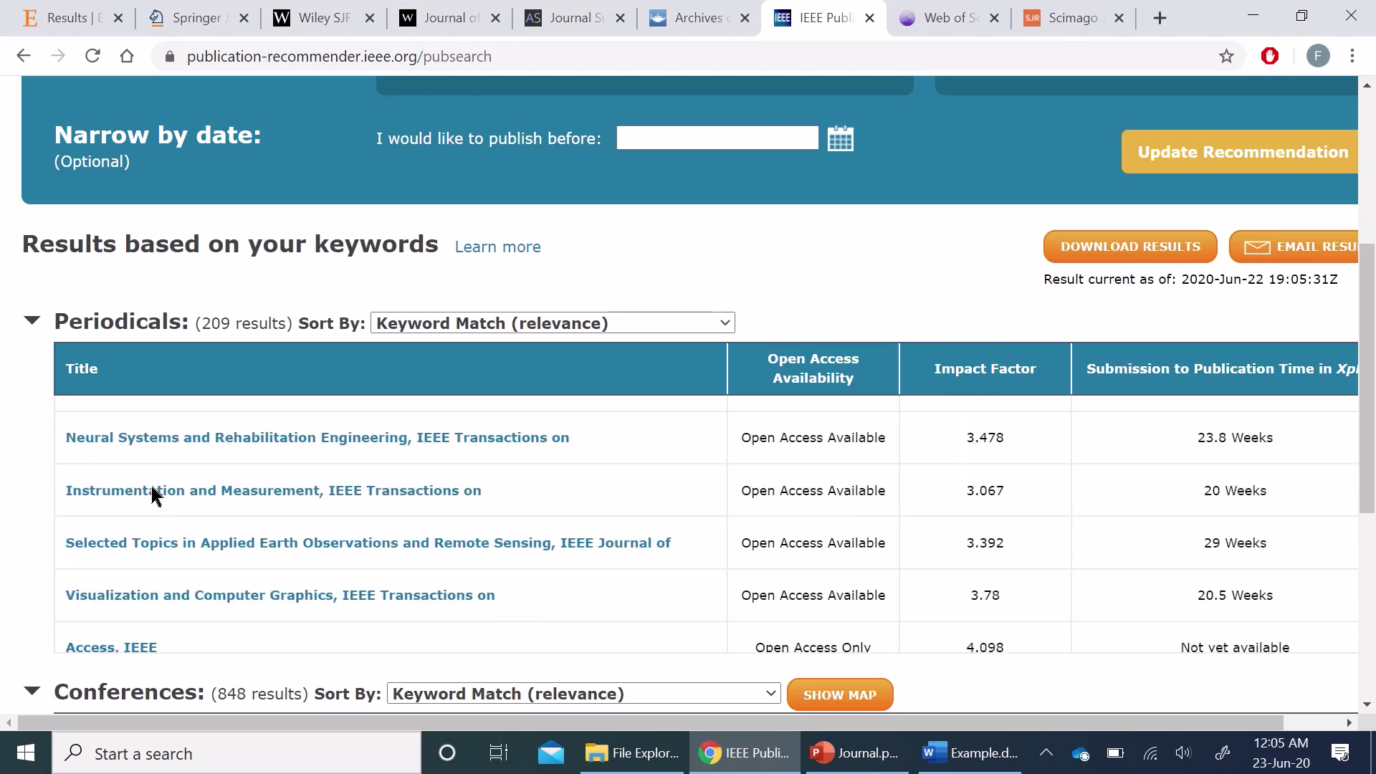
pyautogui.click(29, 693)
pyautogui.scroll(-3, 698, 557)
pyautogui.scroll(10, 679, 561)
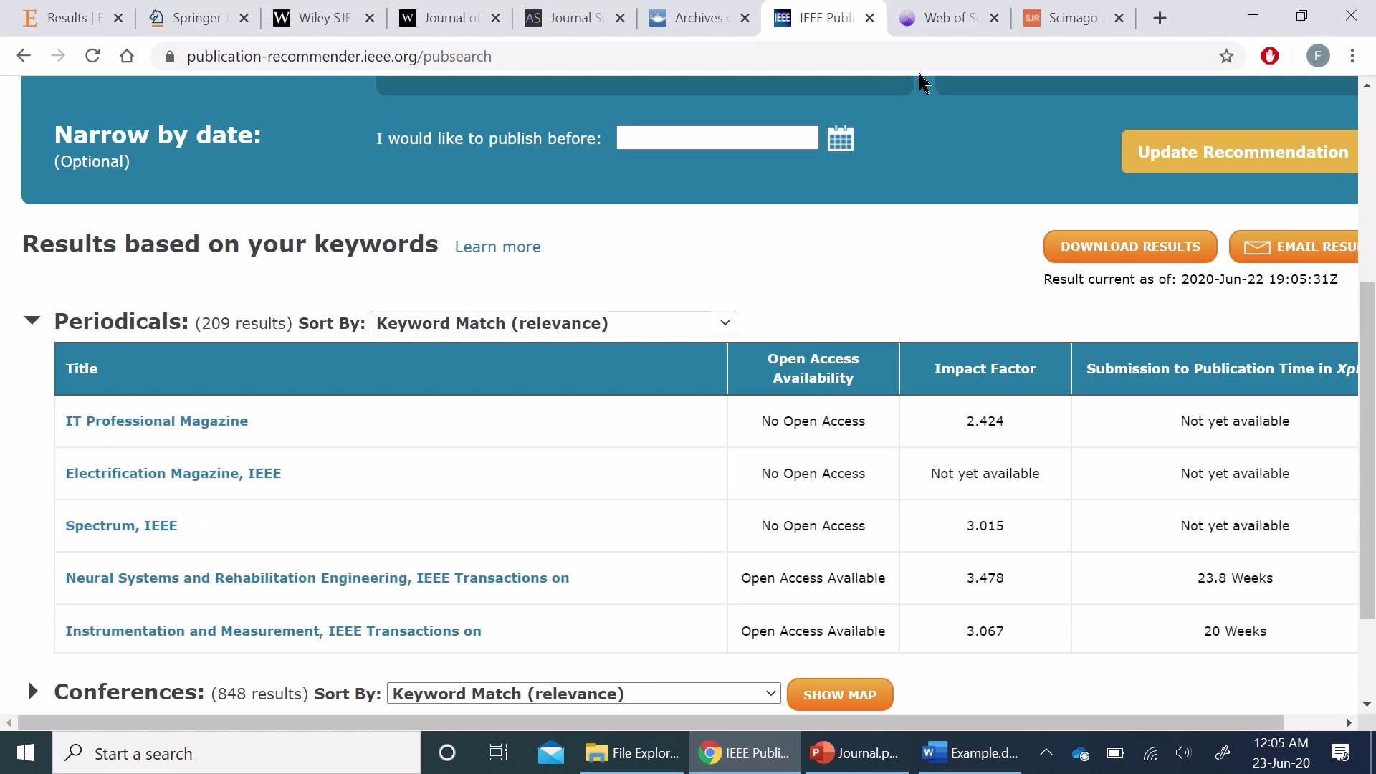
# - Open Web of Science Match Manuscript and paste the paper's abstract into the Abstract field
pyautogui.click(939, 25)
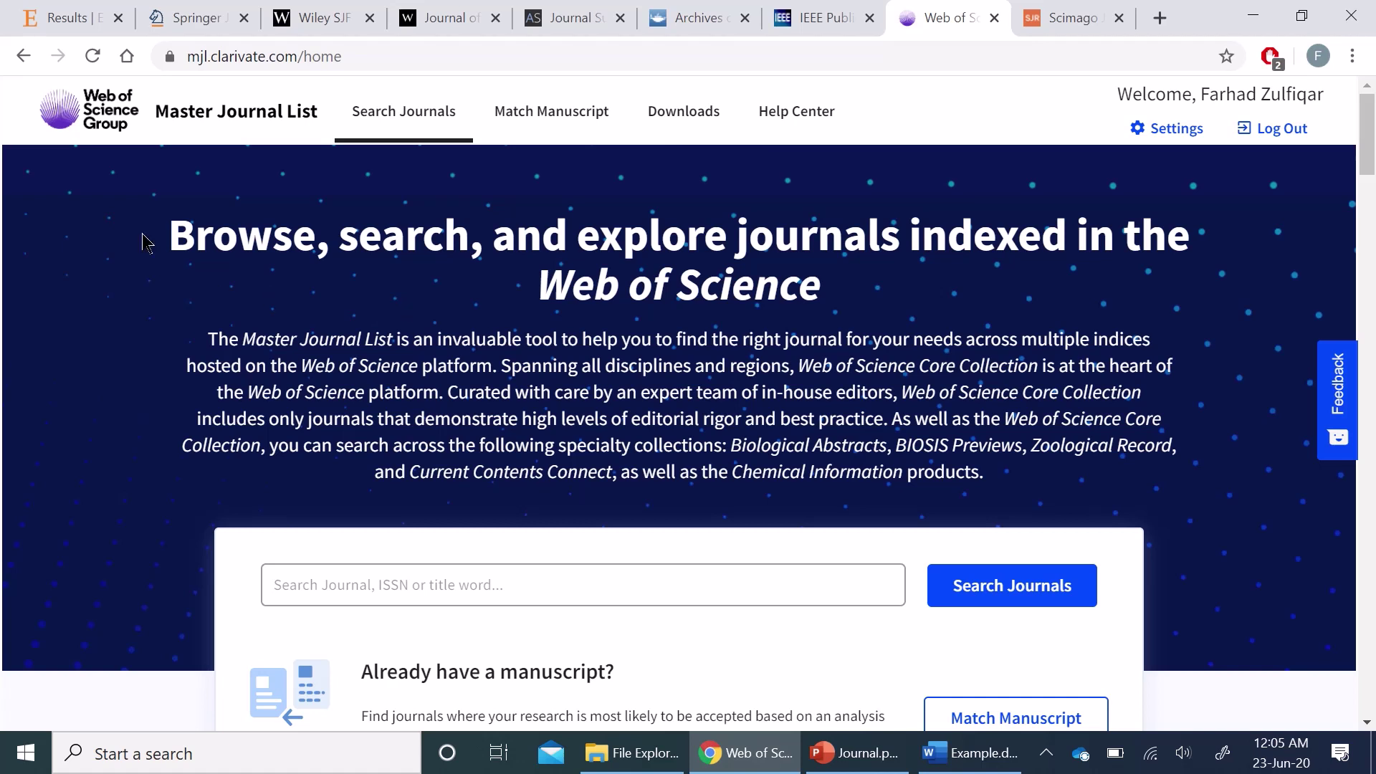
pyautogui.click(105, 145)
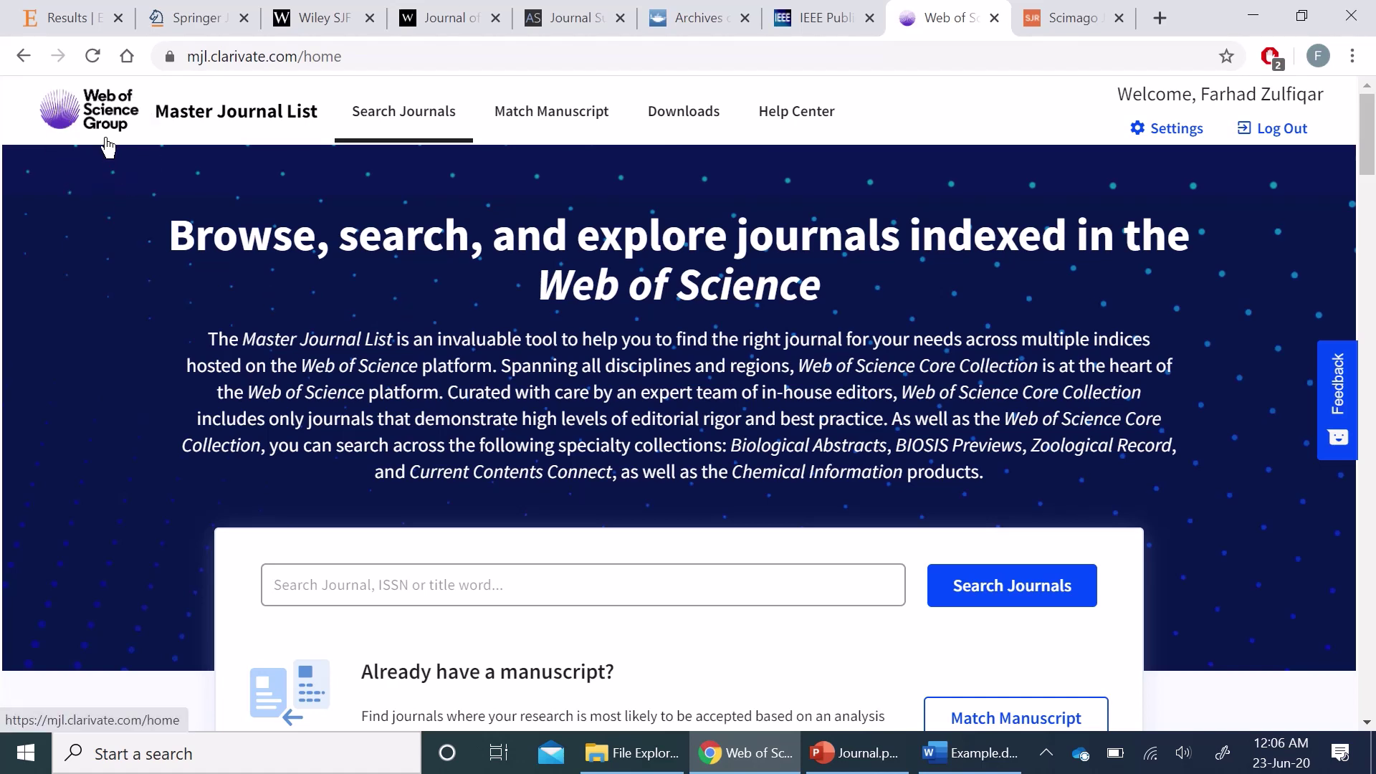
pyautogui.click(105, 144)
pyautogui.click(106, 144)
pyautogui.click(105, 143)
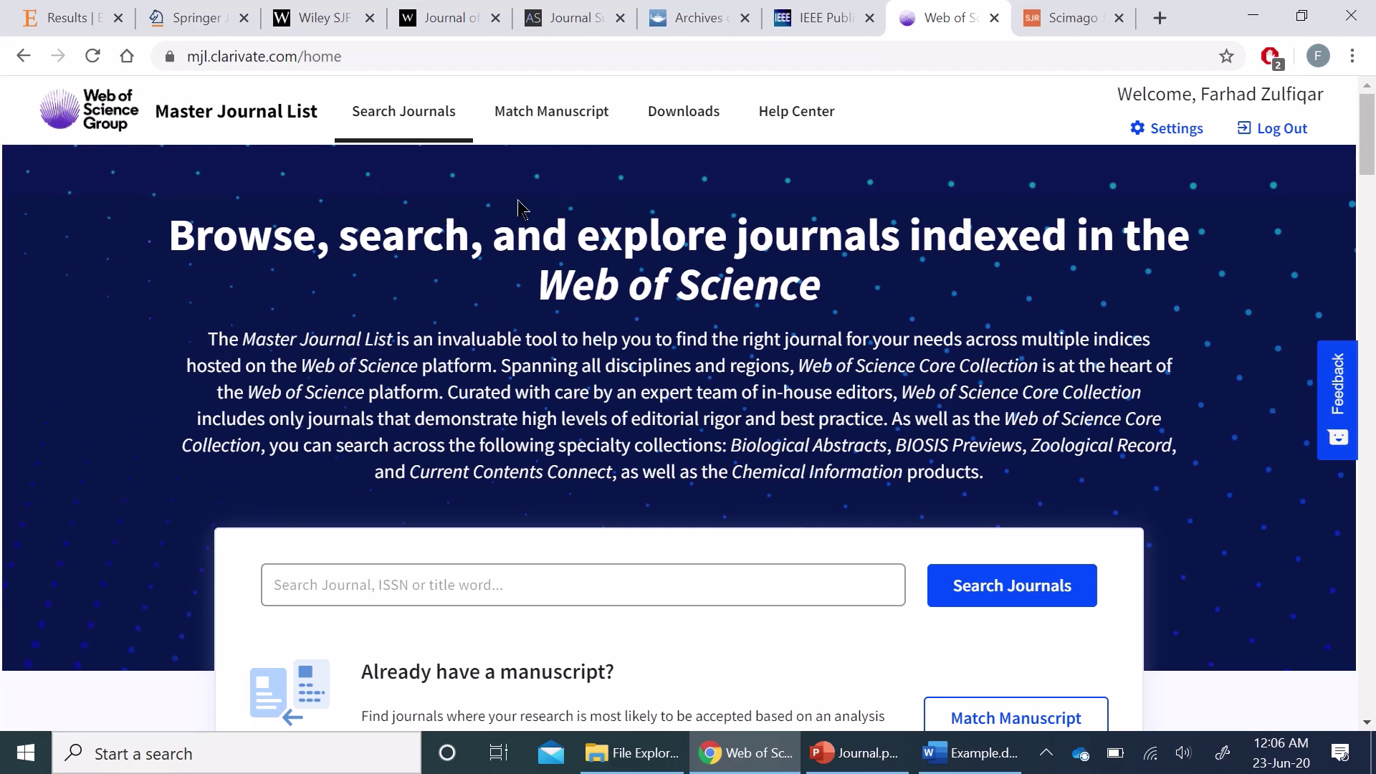
pyautogui.click(557, 122)
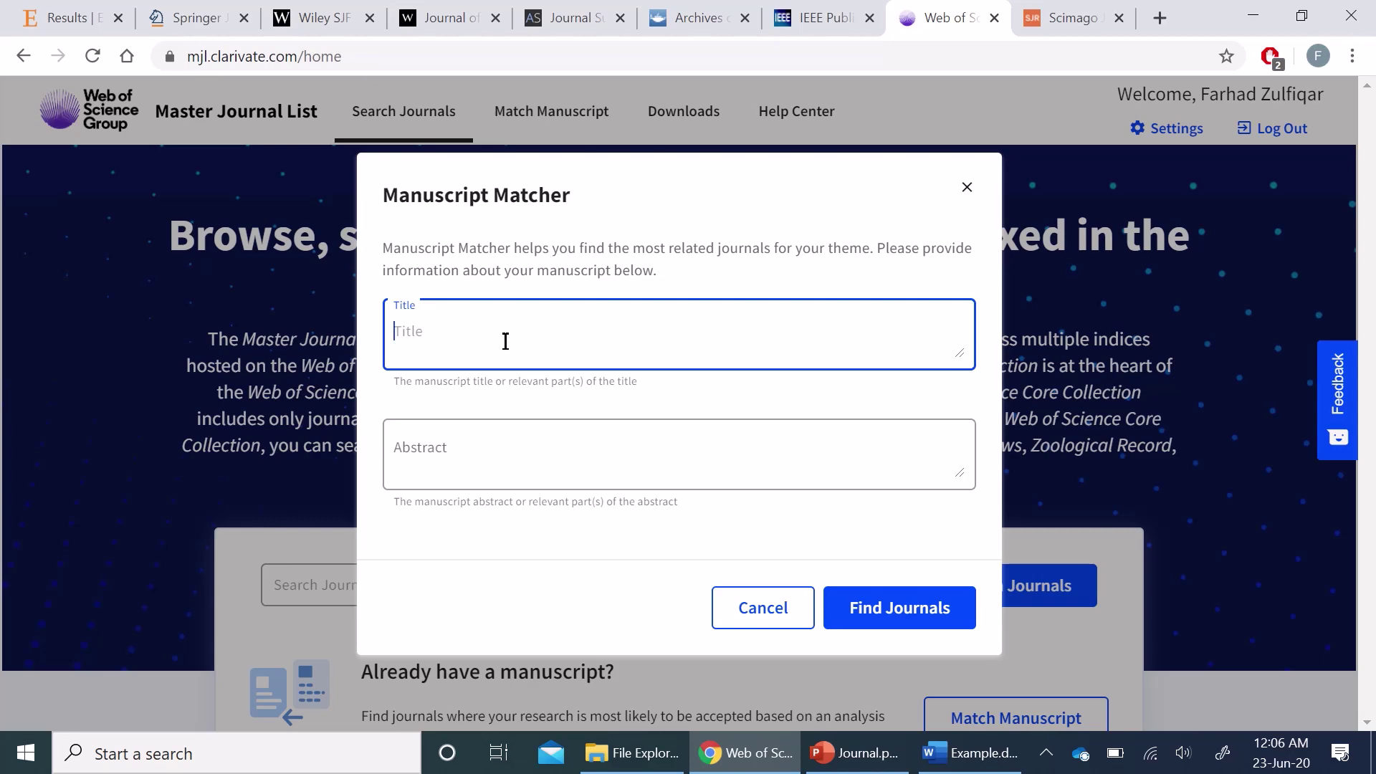
pyautogui.click(505, 461)
pyautogui.hotkey('ctrl', 'v')
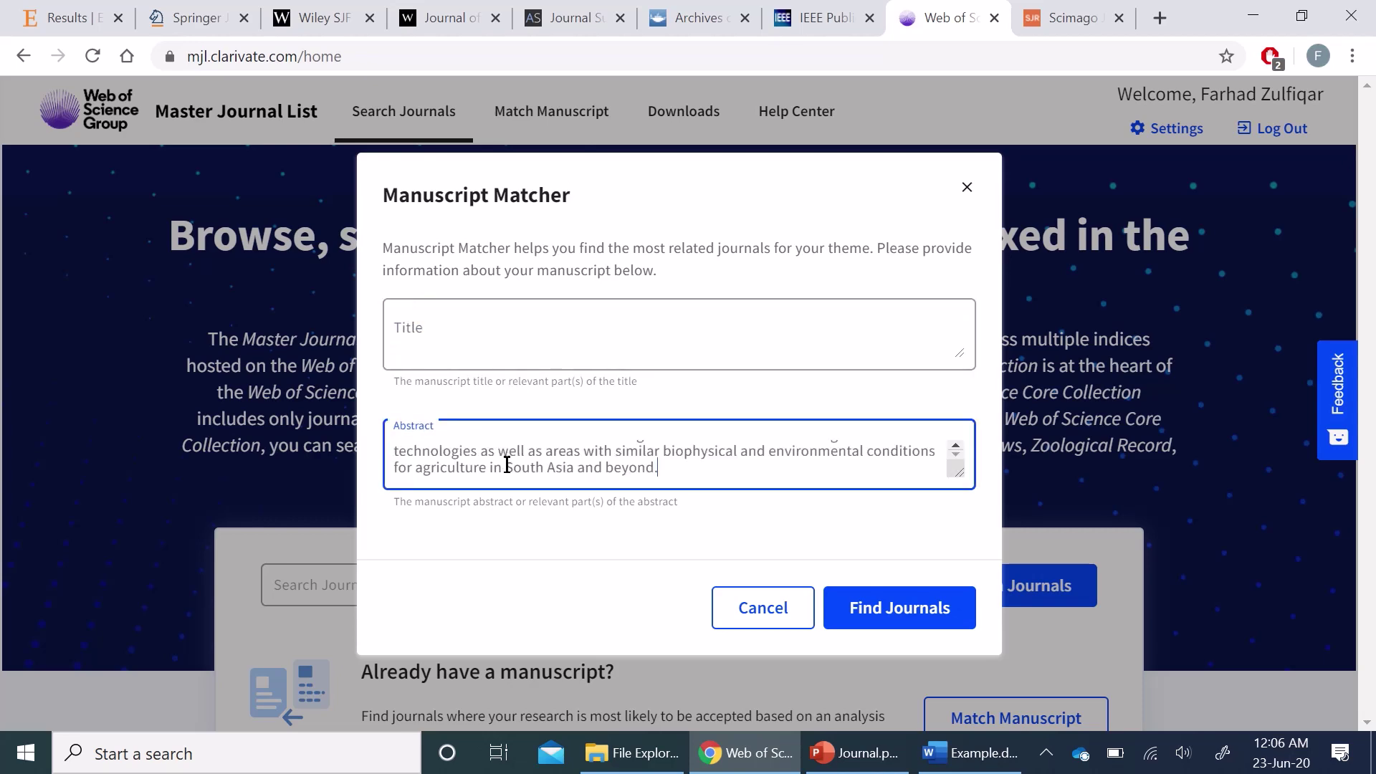
# - Copy the better-cotton paper title from Word into the Title field and find matching journals
pyautogui.hotkey('alt', 'Tab')
pyautogui.tripleClick(562, 261)
pyautogui.hotkey('ctrl', 'c')
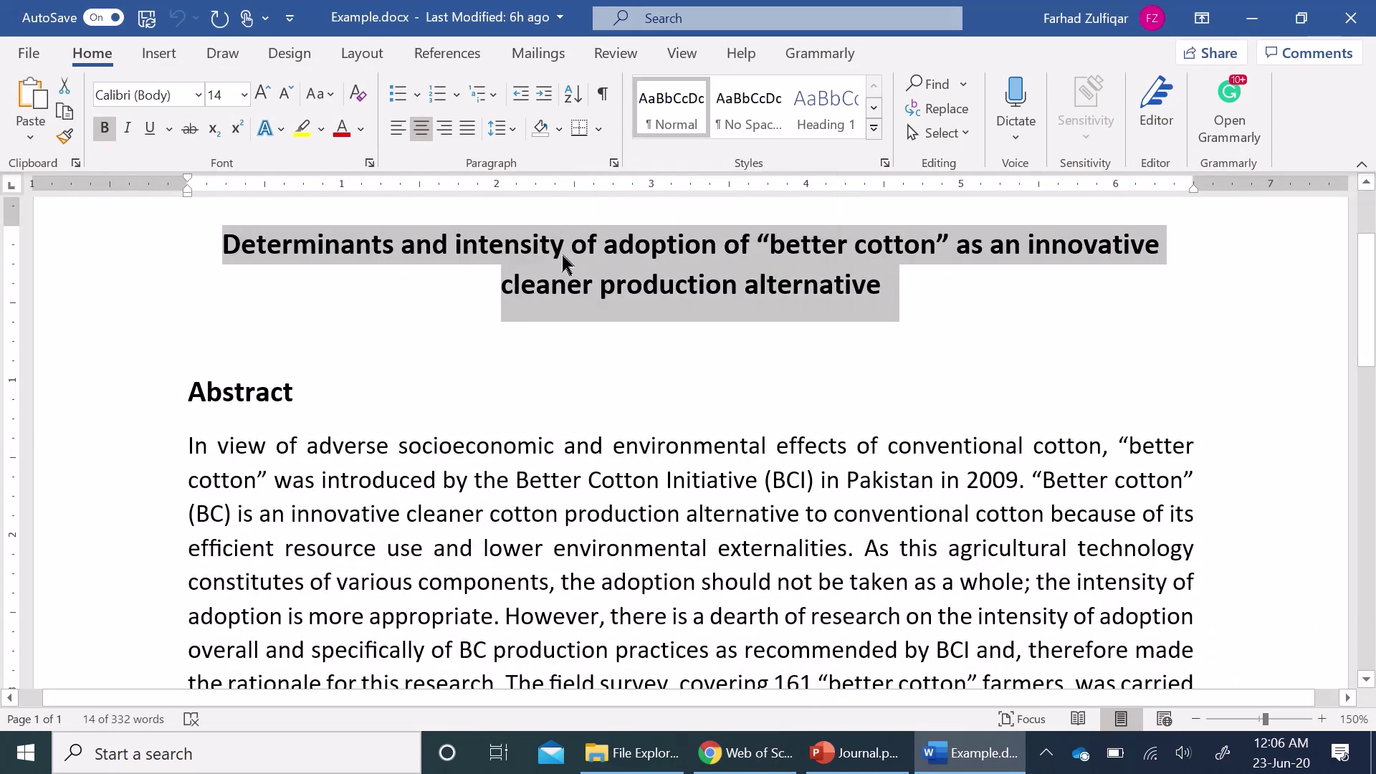
pyautogui.hotkey('alt', 'Tab')
pyautogui.click(582, 324)
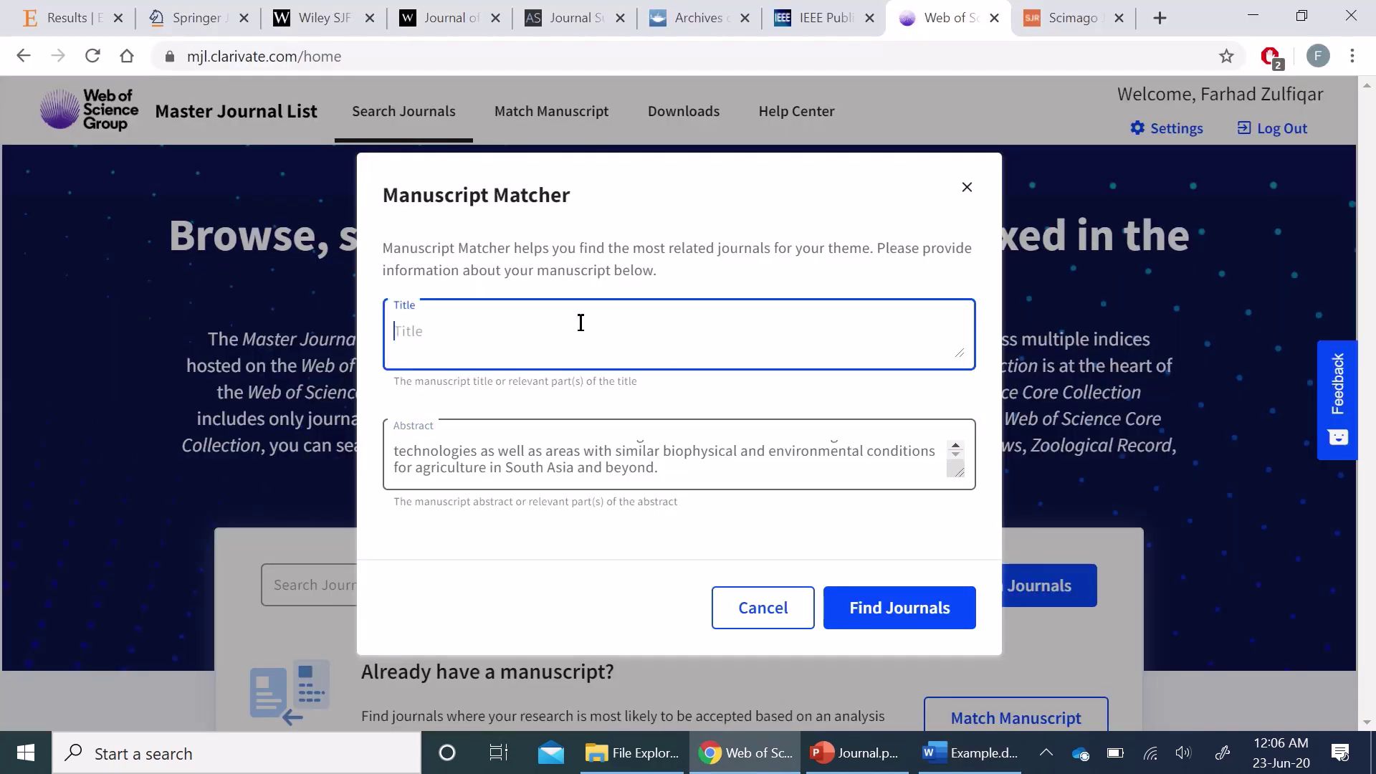
pyautogui.hotkey('ctrl', 'v')
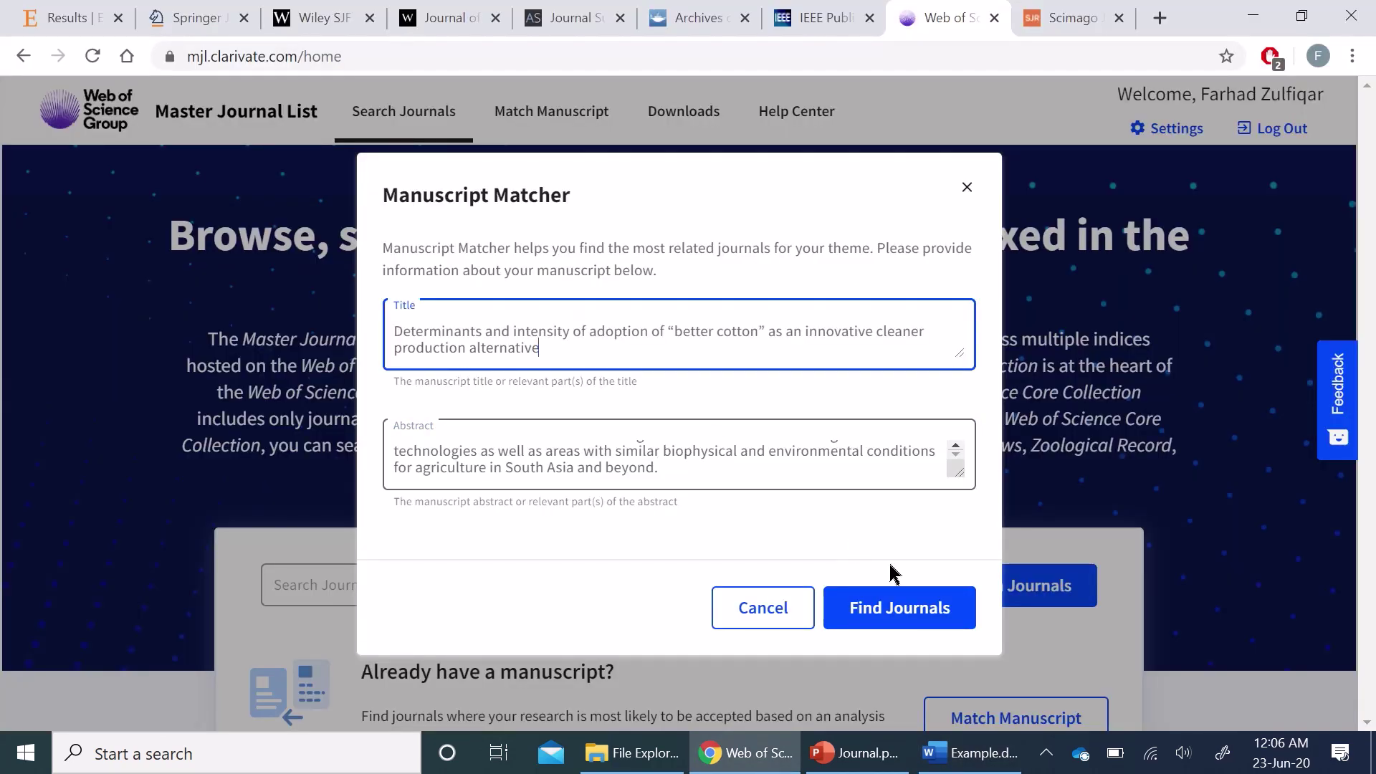
pyautogui.click(913, 608)
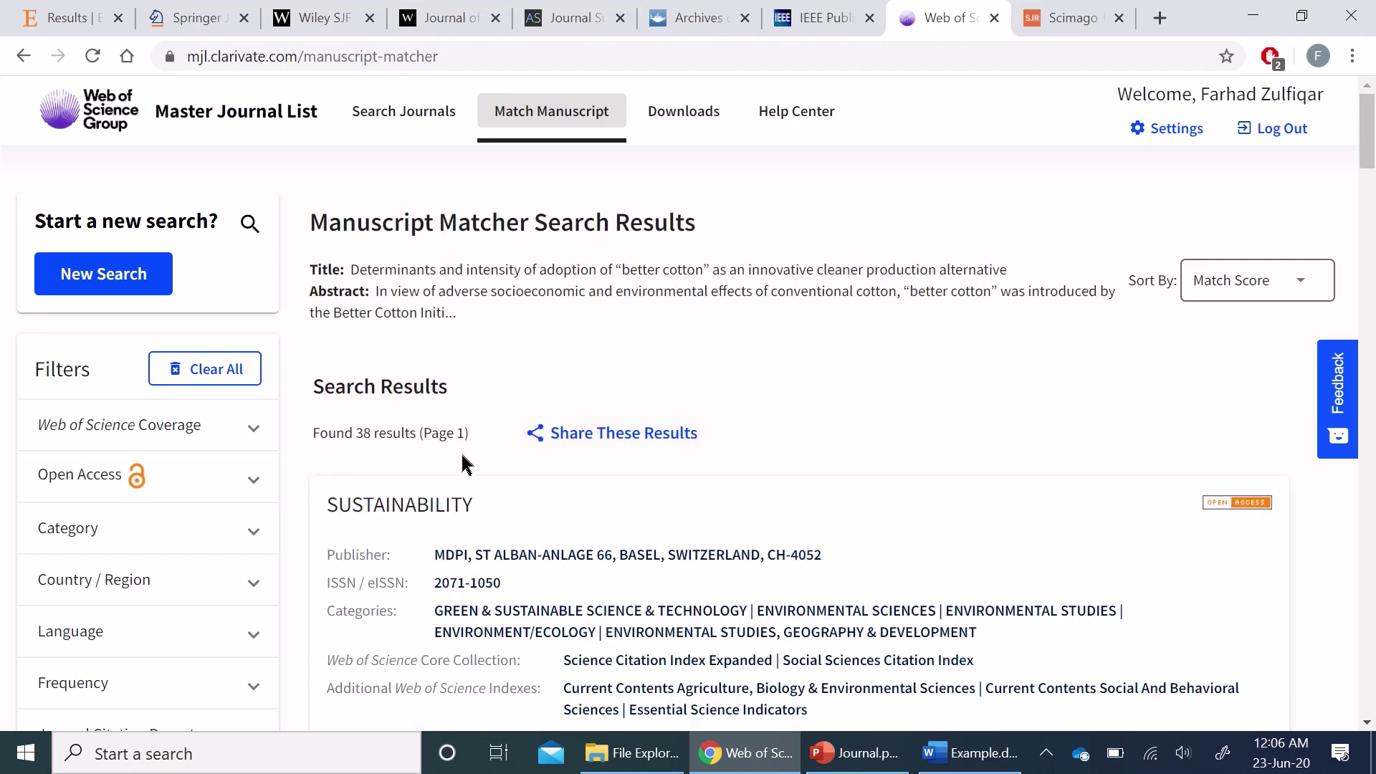
# - Scroll the 38 matches: Sustainability 0.99, Journal of Cleaner Production 0.96, Environmental Science and Pollution Research 0.90
pyautogui.scroll(-3, 463, 465)
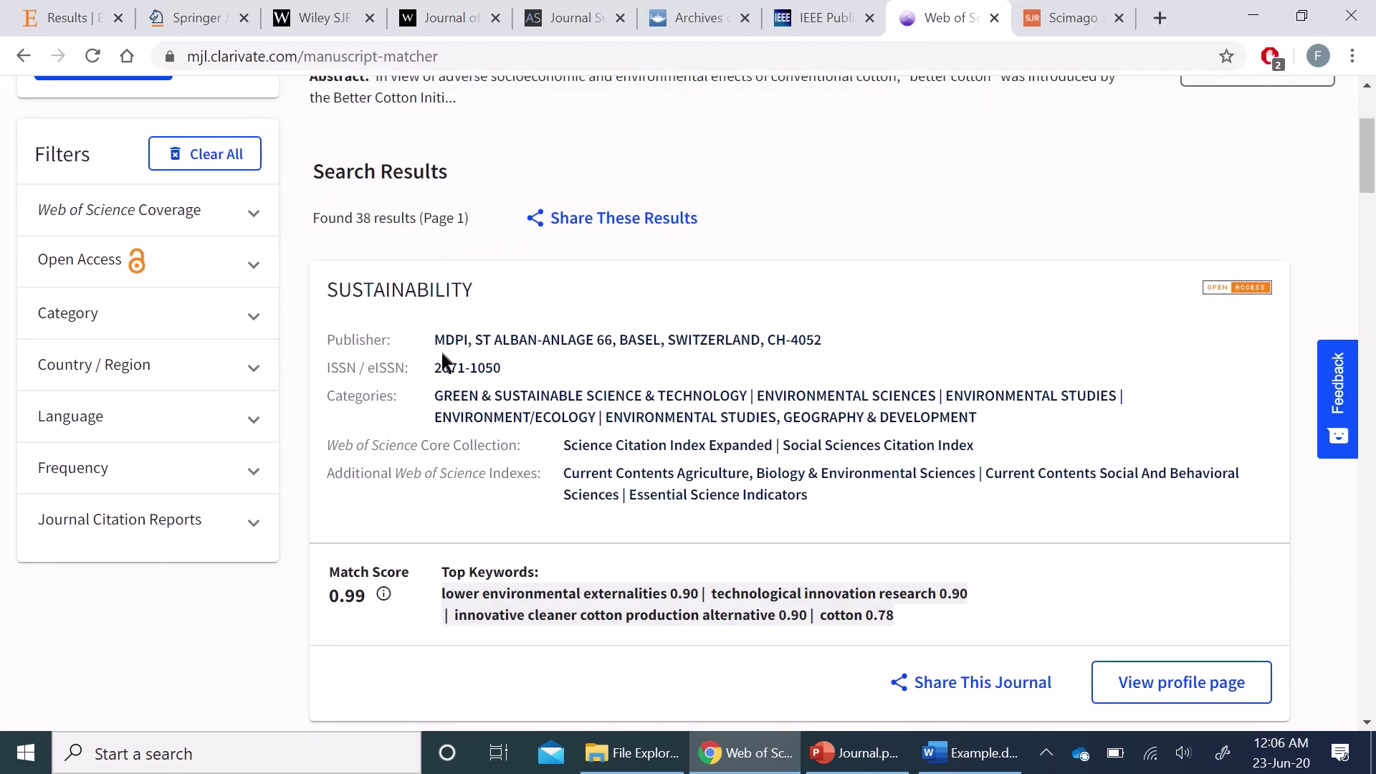
pyautogui.scroll(-4, 443, 361)
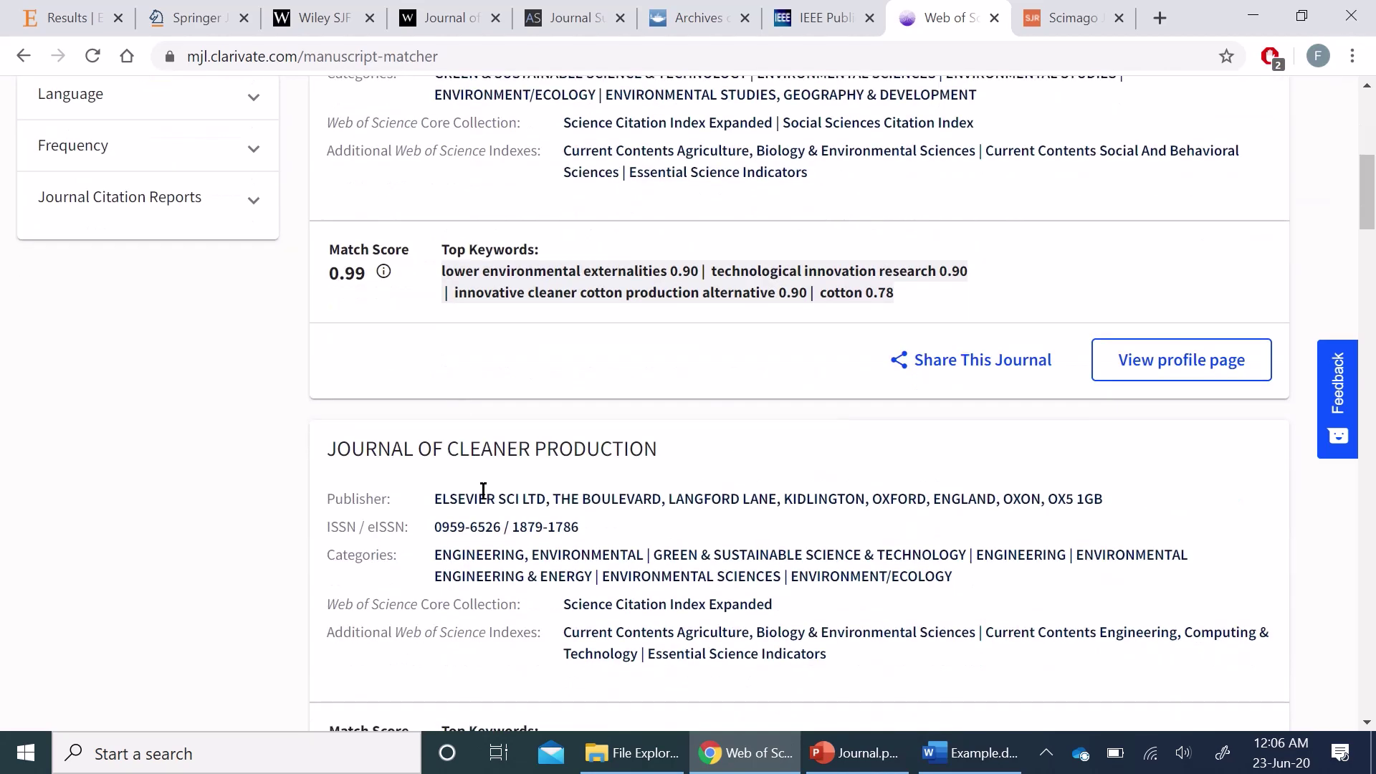
pyautogui.scroll(-9, 483, 502)
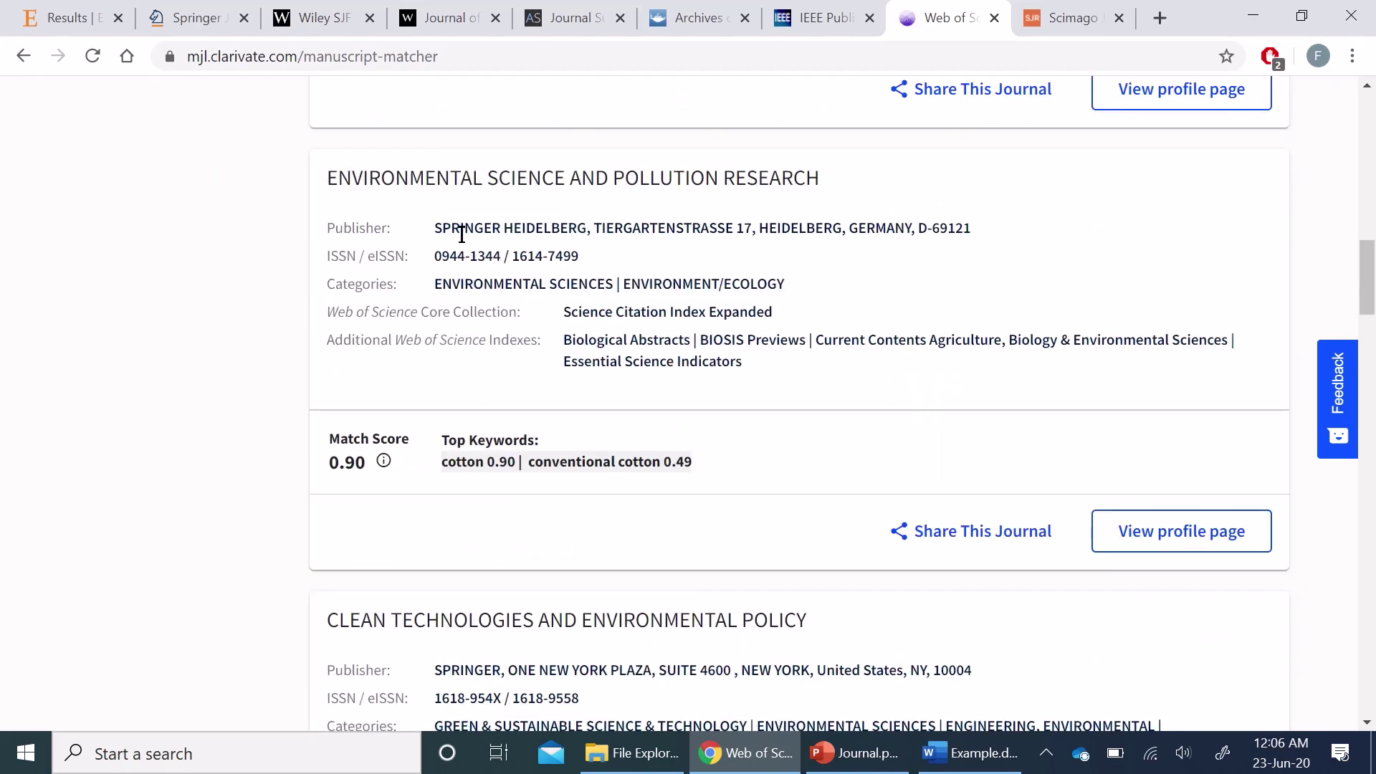
pyautogui.scroll(6, 424, 443)
pyautogui.scroll(10, 425, 442)
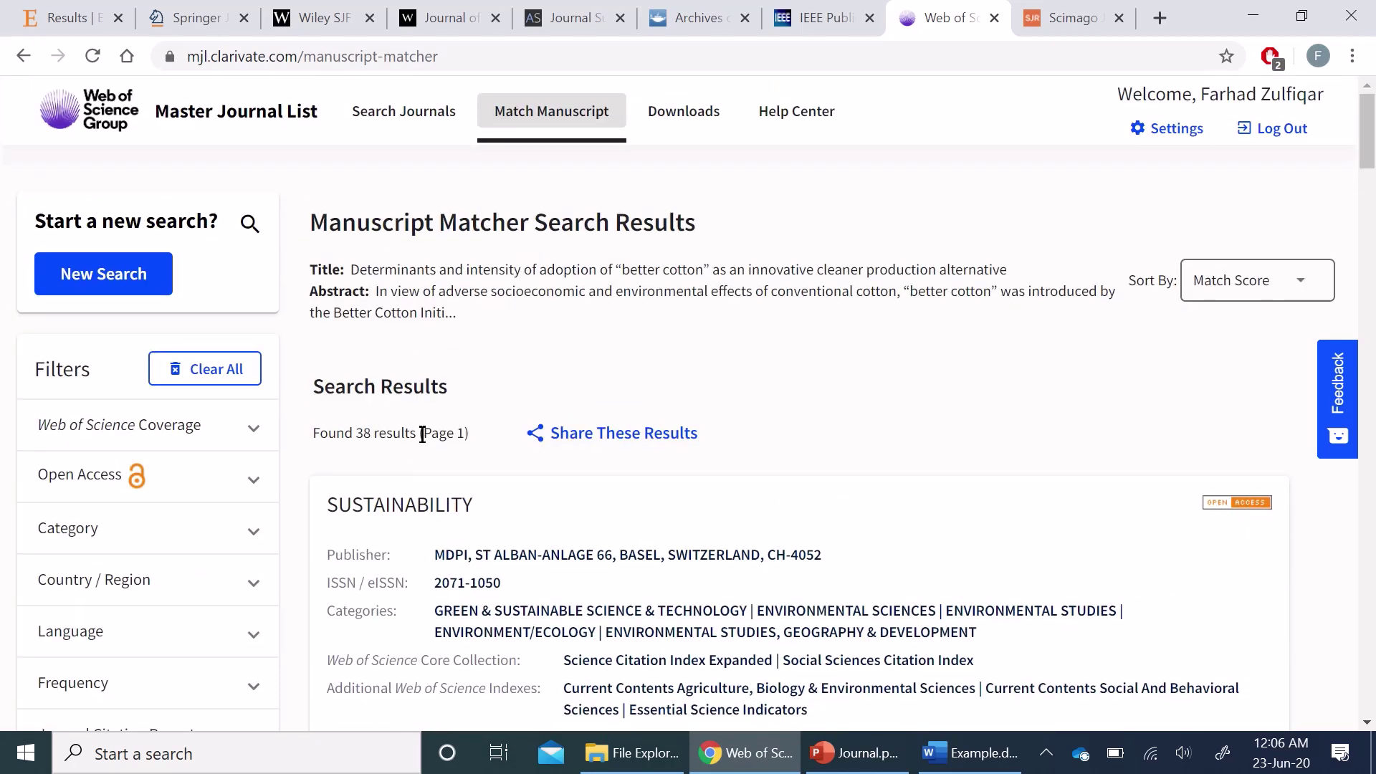
pyautogui.scroll(-1, 422, 435)
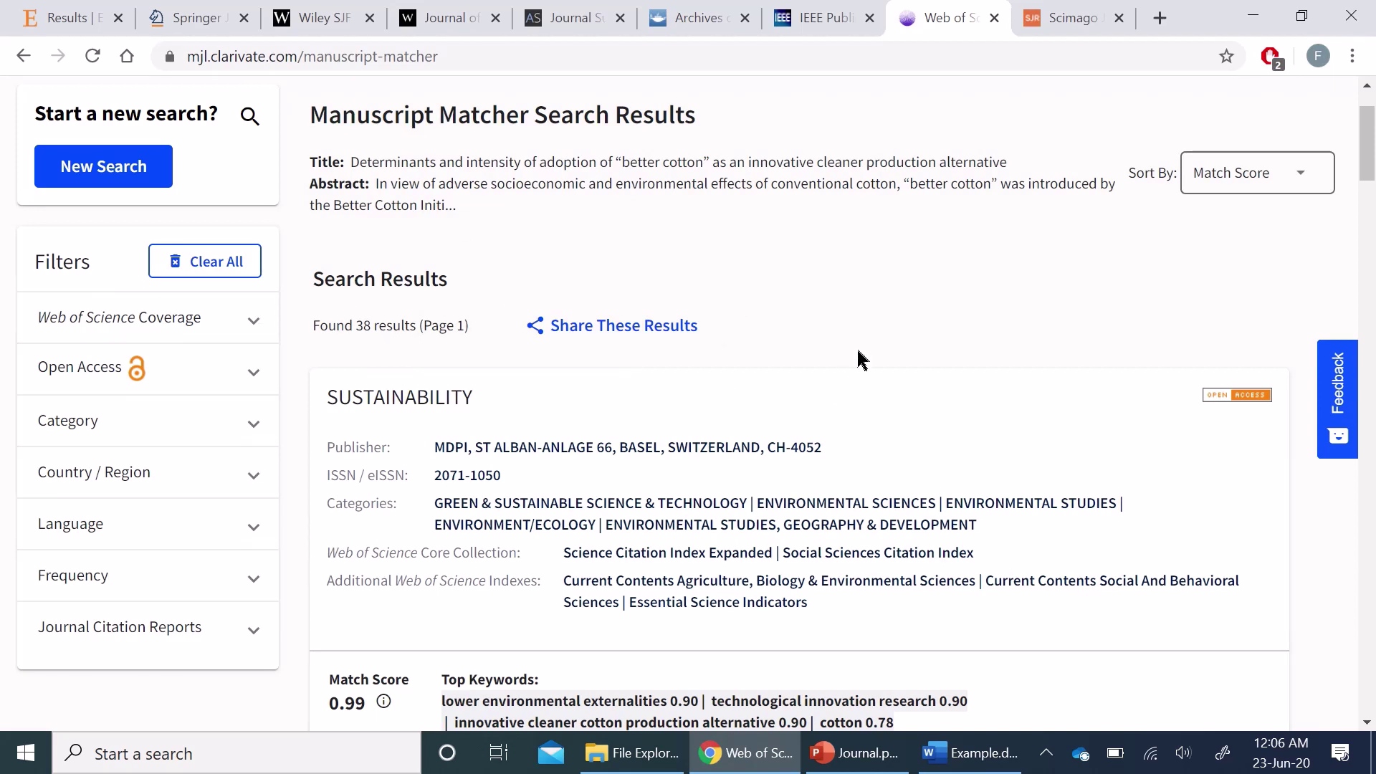
pyautogui.click(1251, 190)
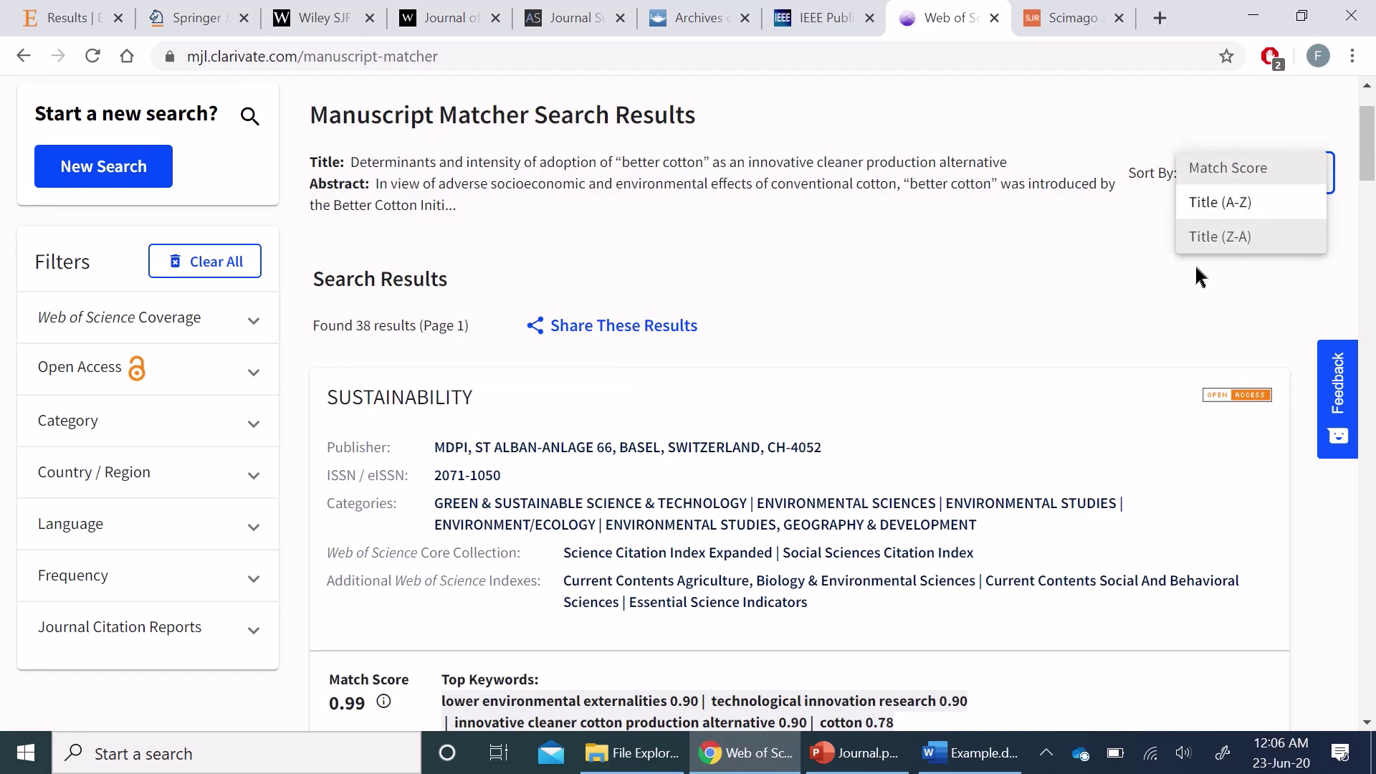
pyautogui.click(853, 277)
pyautogui.scroll(-2, 856, 276)
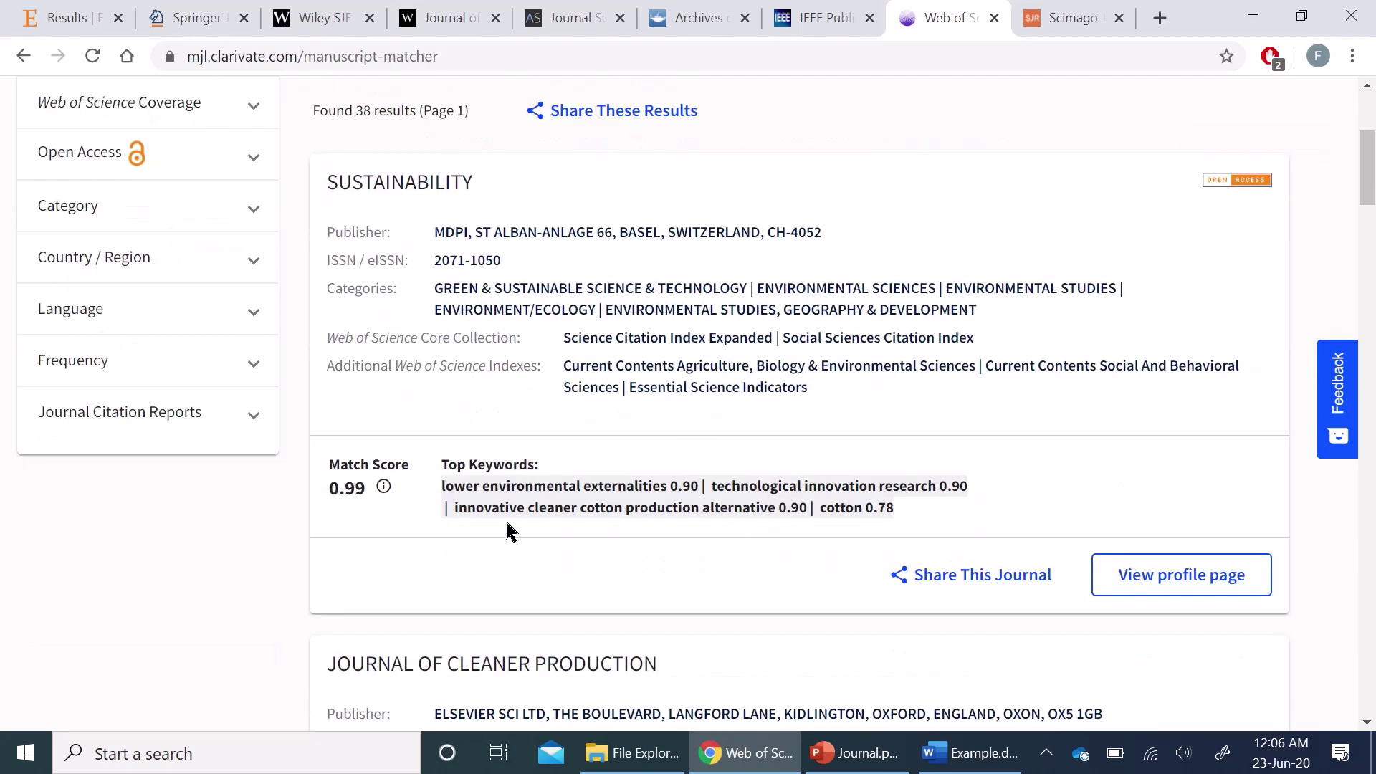
pyautogui.click(842, 346)
pyautogui.click(1141, 584)
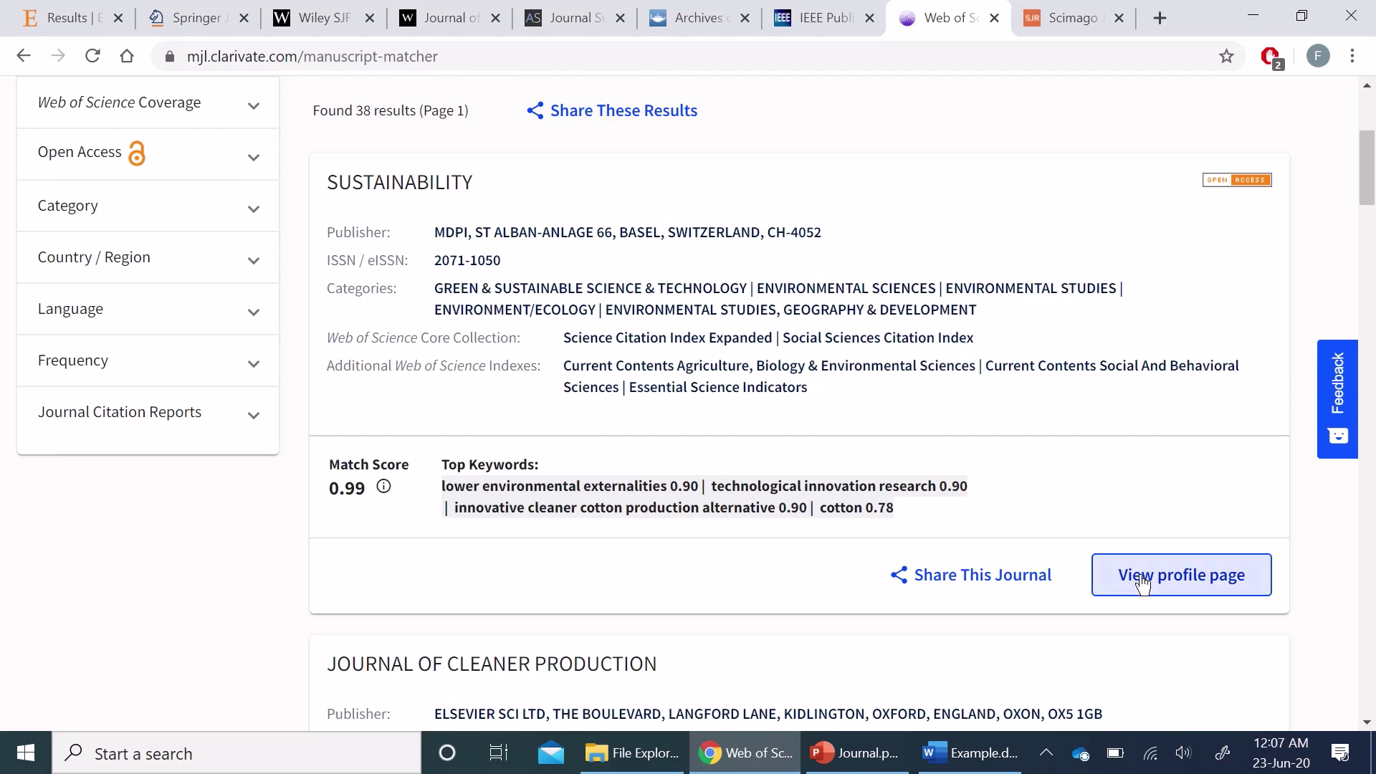
pyautogui.click(1141, 584)
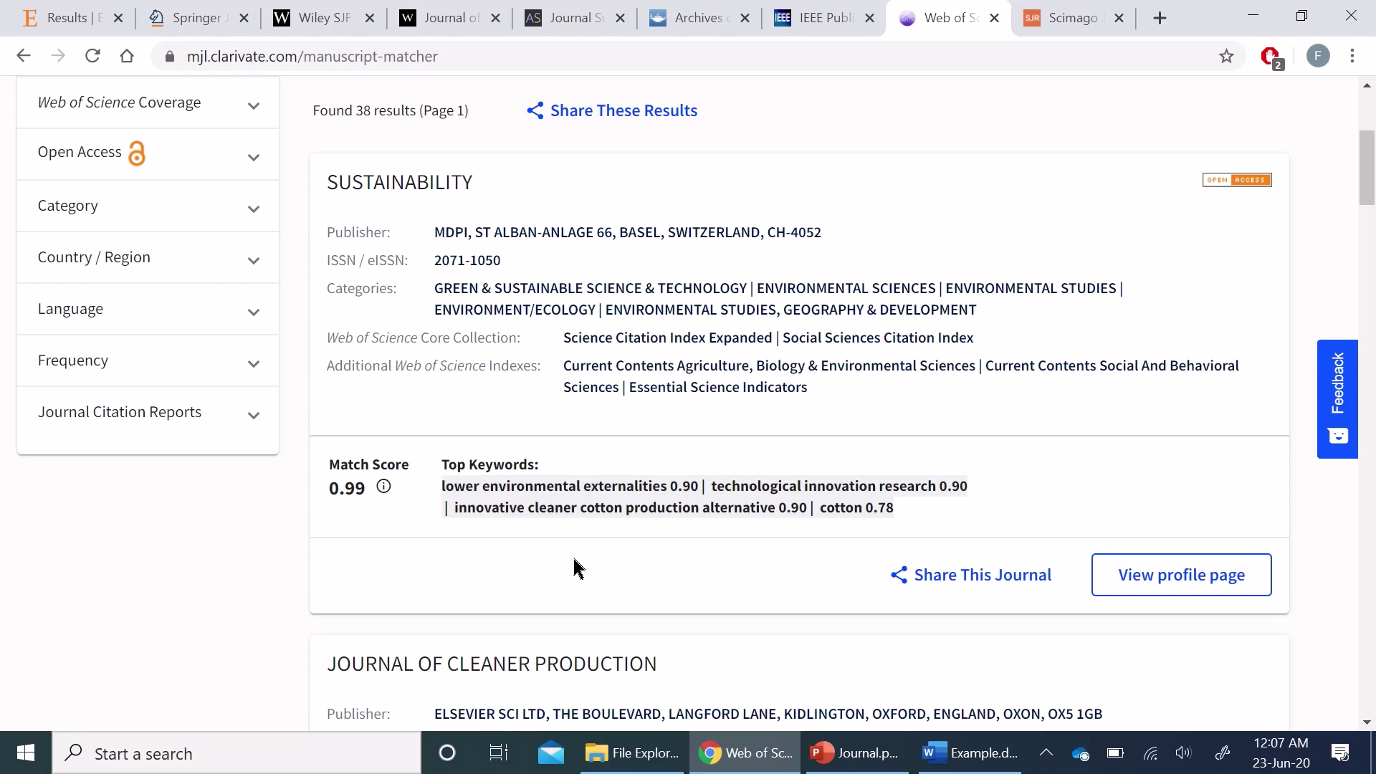
pyautogui.scroll(-10, 577, 568)
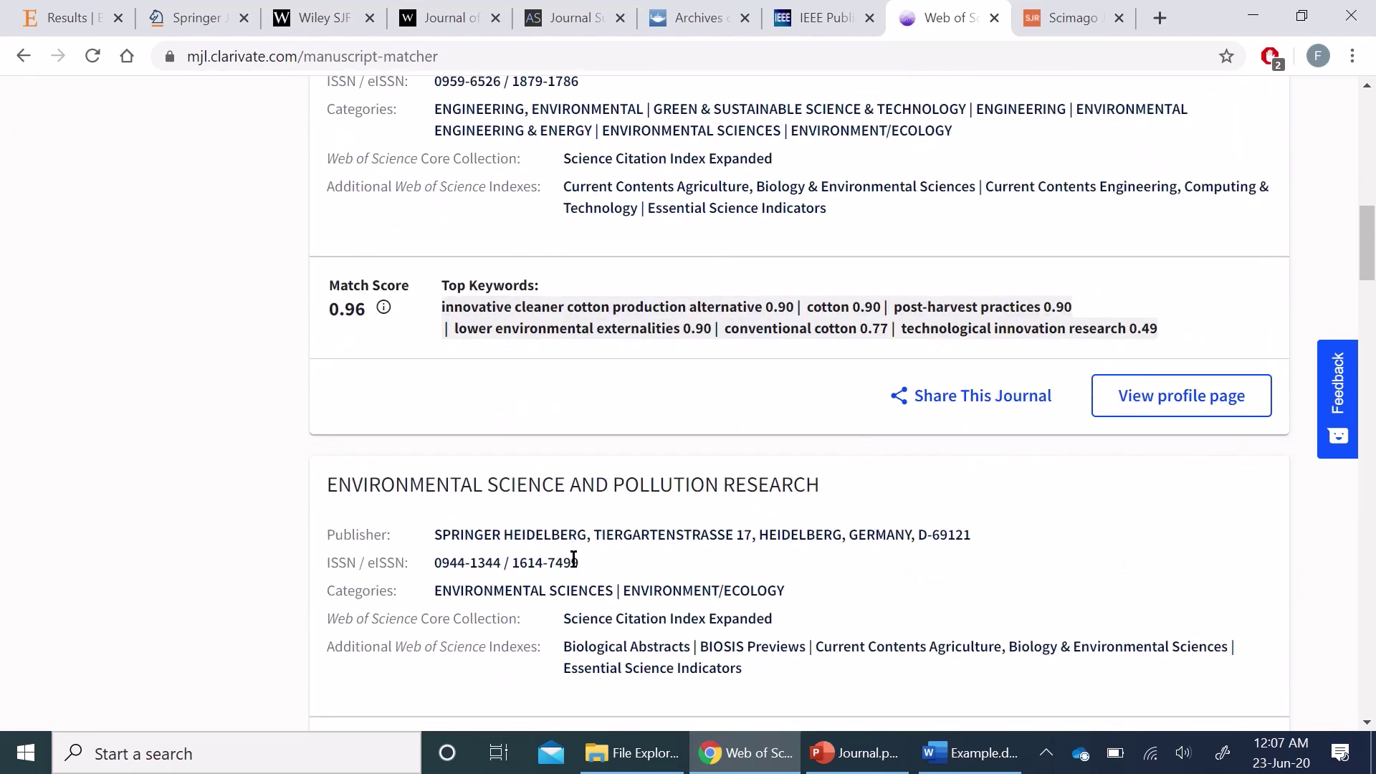
pyautogui.scroll(-6, 577, 568)
pyautogui.scroll(12, 577, 568)
pyautogui.scroll(7, 577, 568)
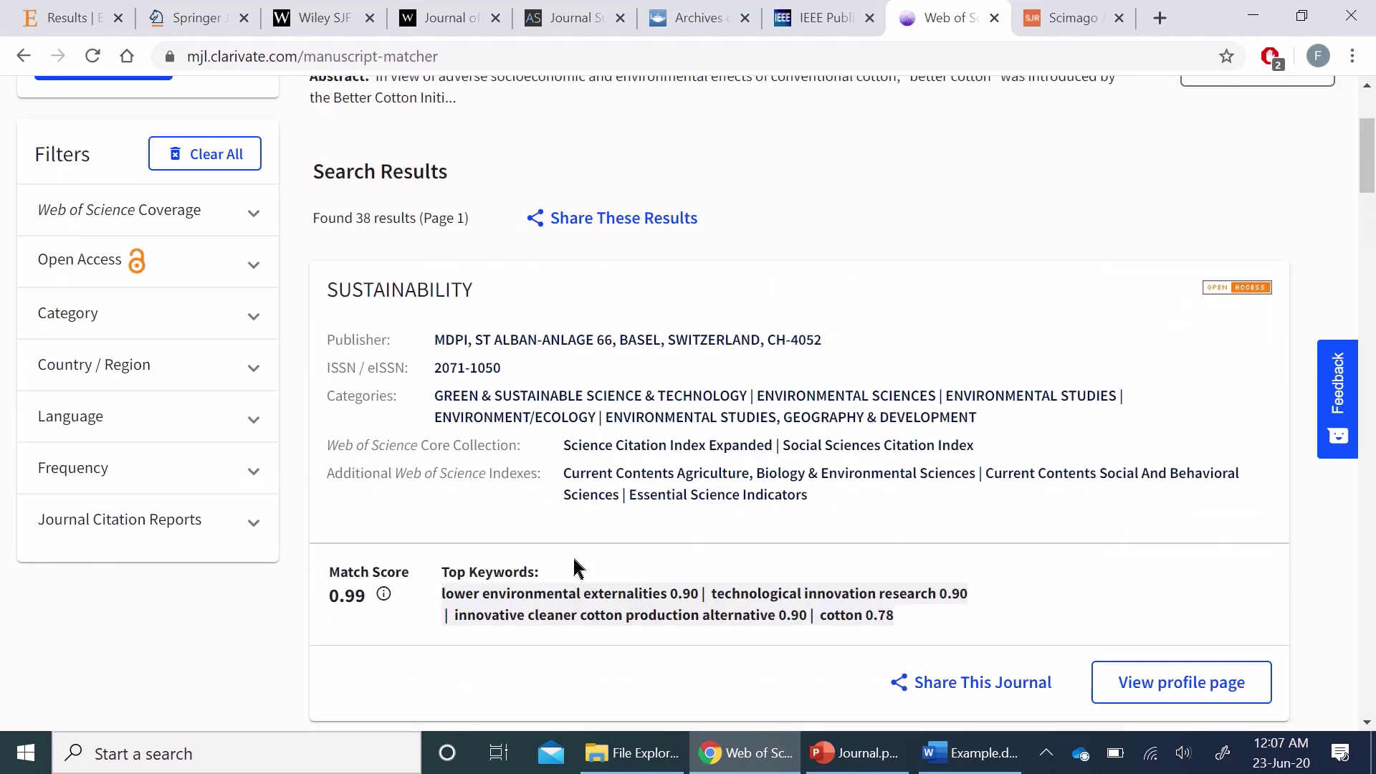
pyautogui.scroll(3, 577, 568)
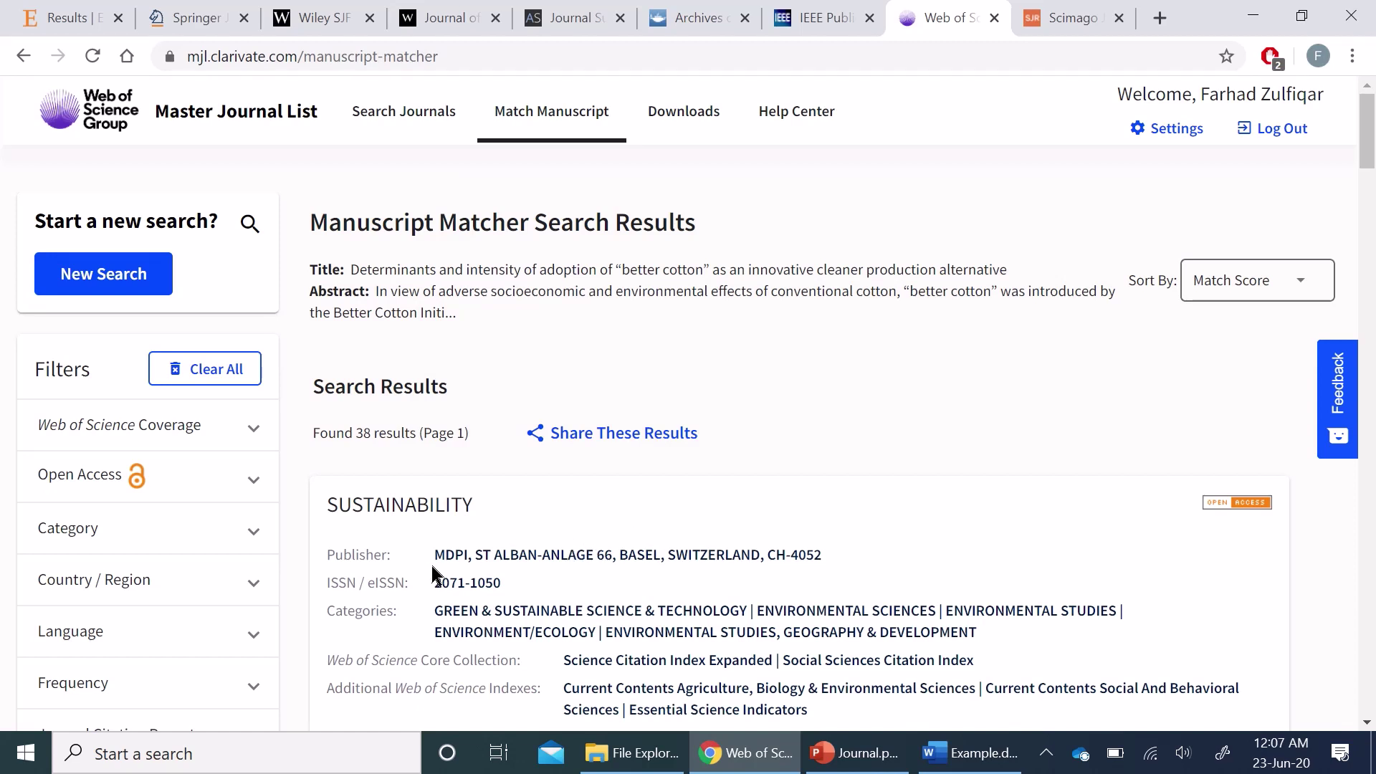
# - Search Scimago for 'land use policy', returning the single Land Use Policy (Elsevier Ltd) result
pyautogui.click(1063, 32)
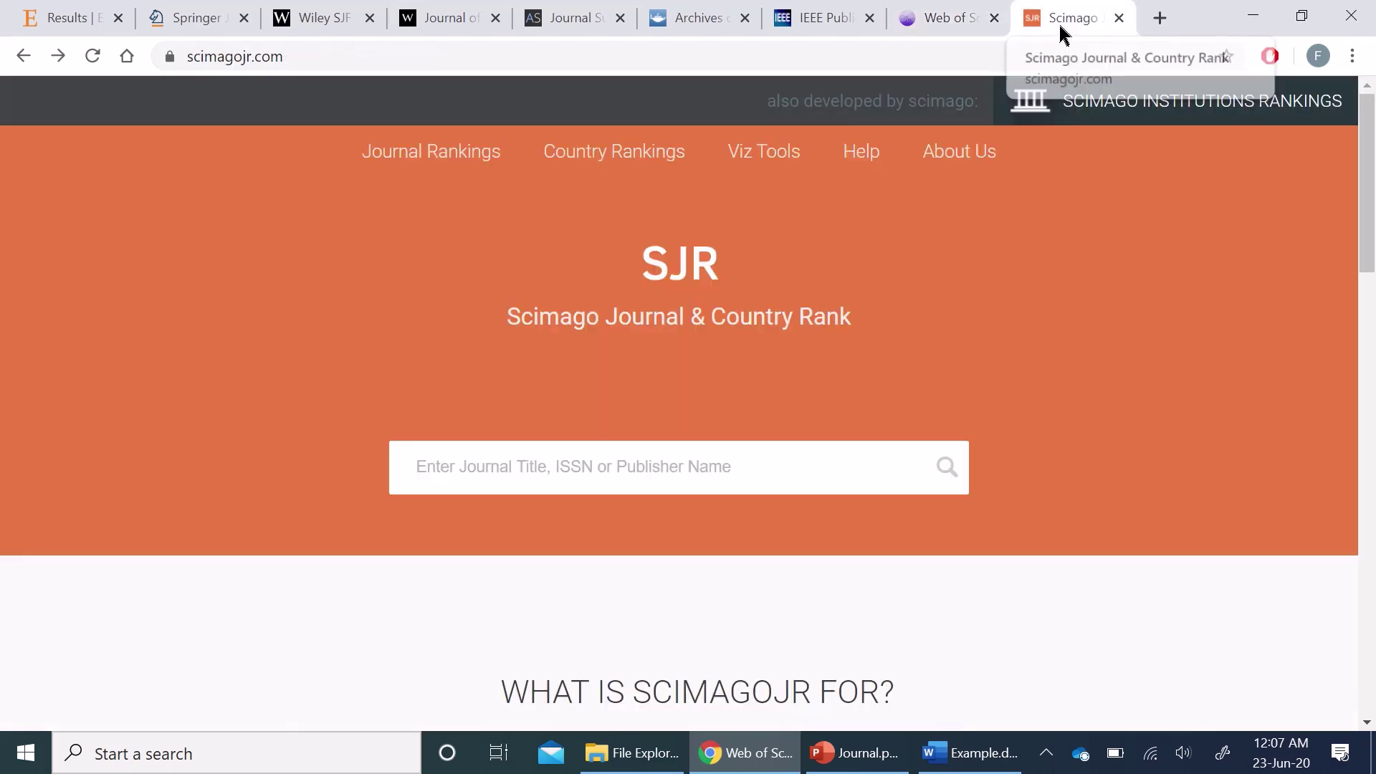
pyautogui.scroll(-1, 132, 491)
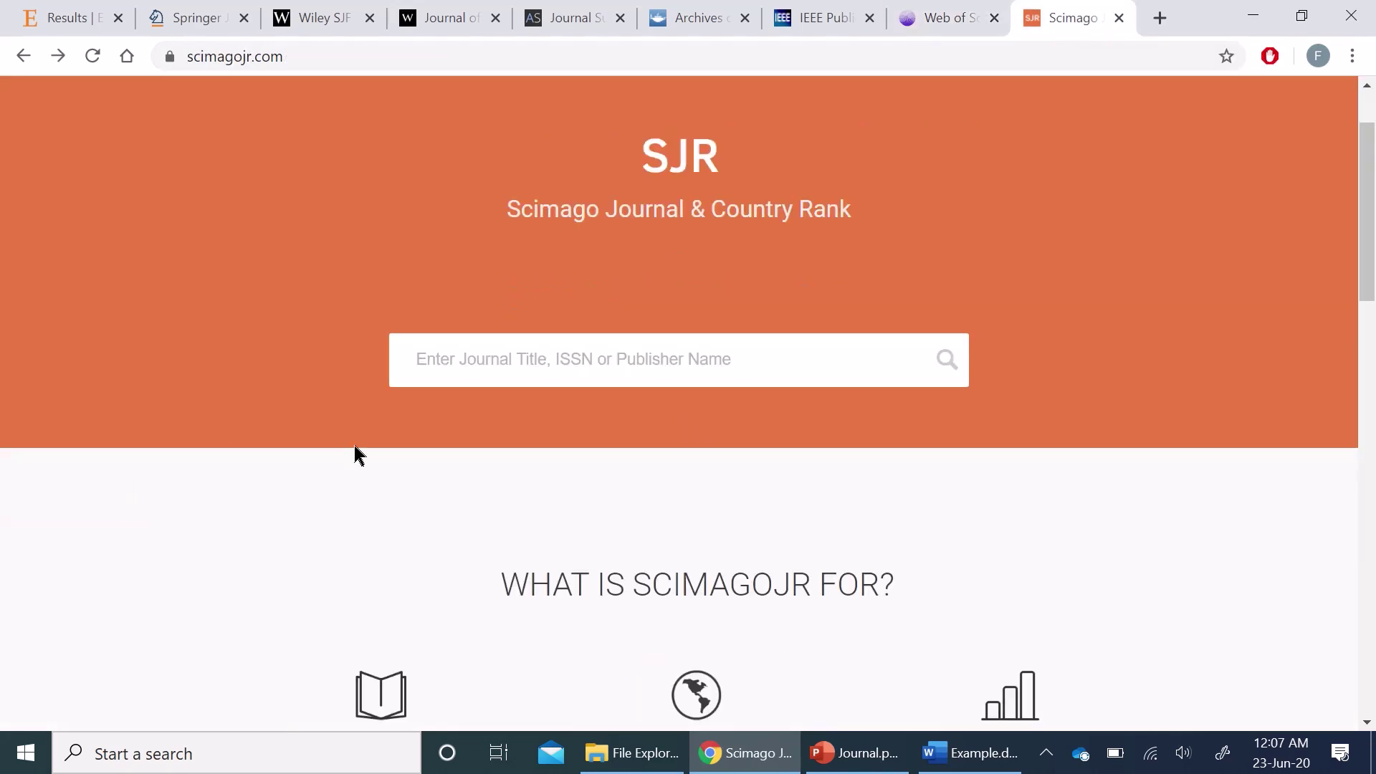
pyautogui.click(570, 352)
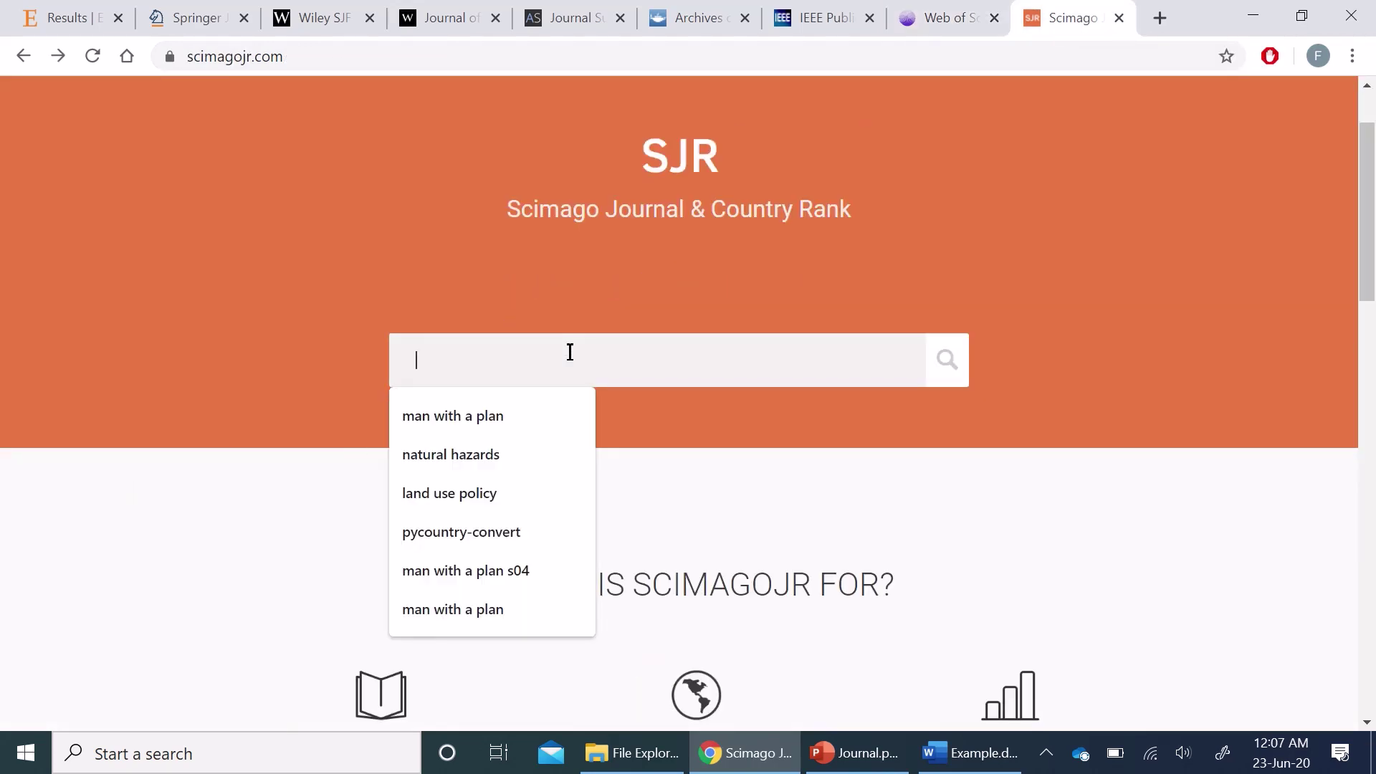
pyautogui.write('land use policy')
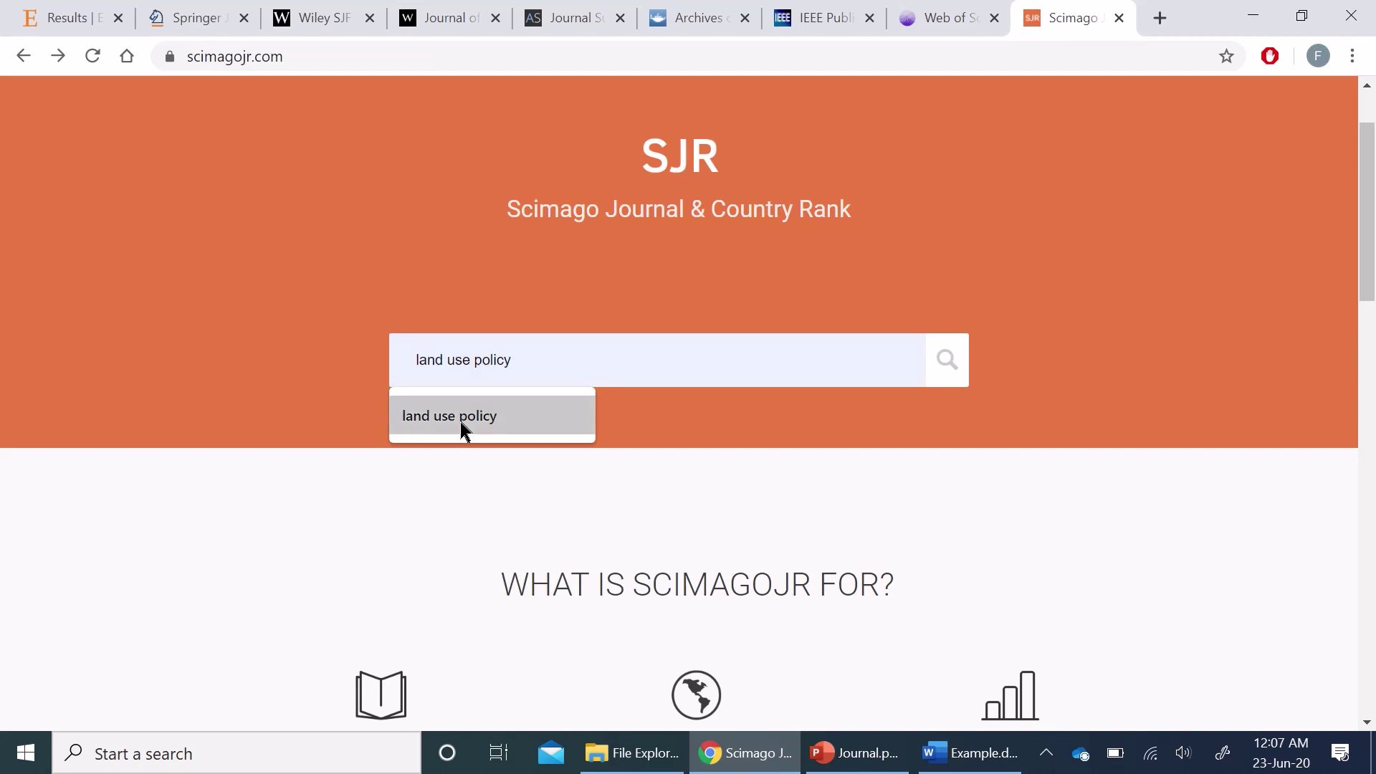
pyautogui.click(460, 421)
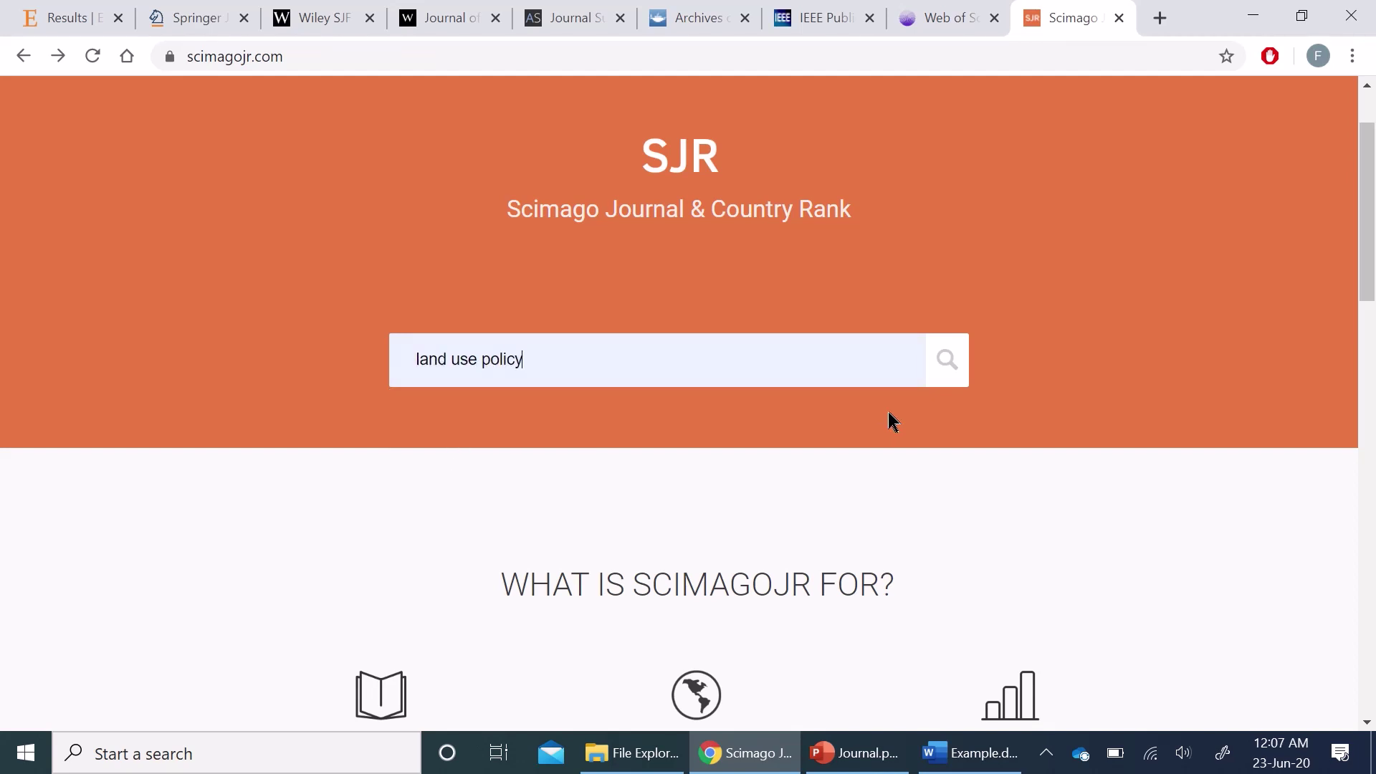
pyautogui.press('Return')
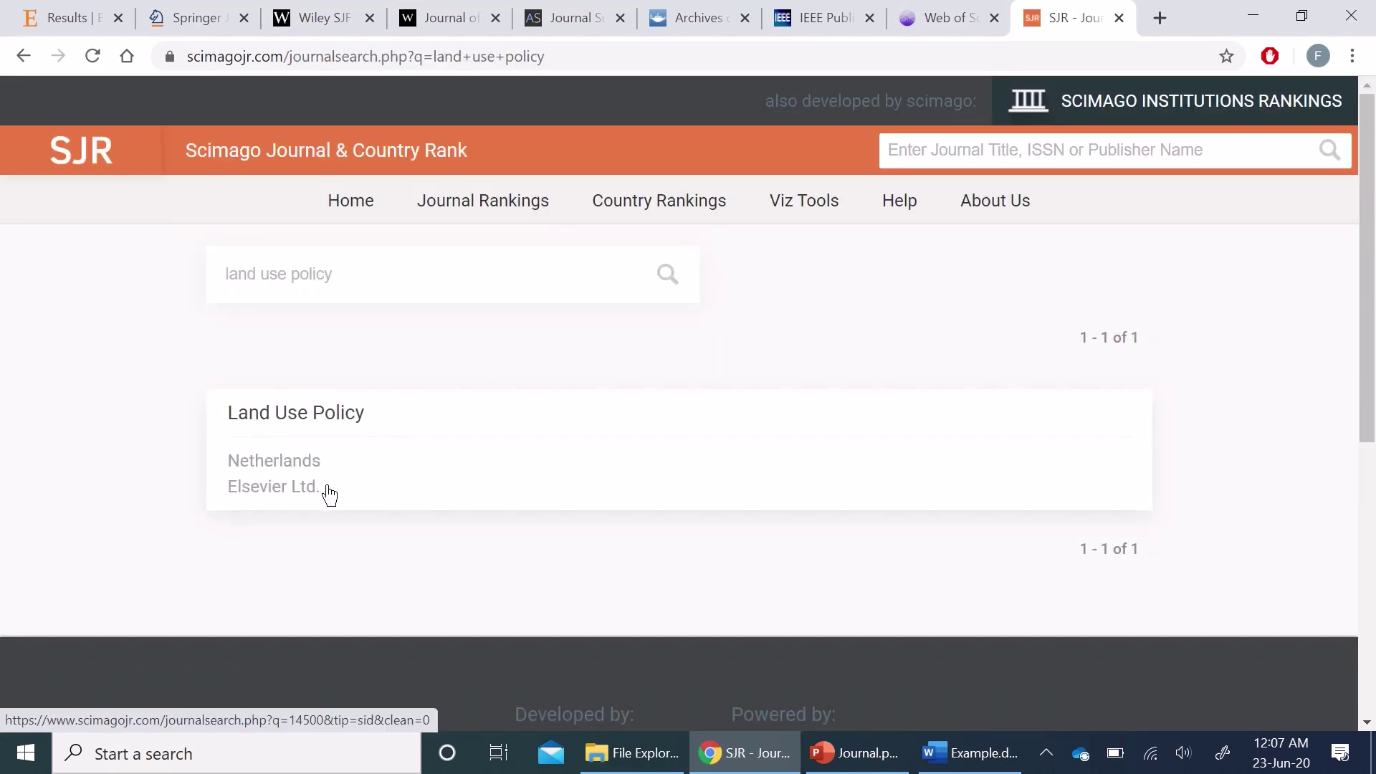
pyautogui.click(327, 478)
# - Open the Land Use Policy profile, showing coverage 1984-2020 and ISSN 02648377
pyautogui.click(336, 464)
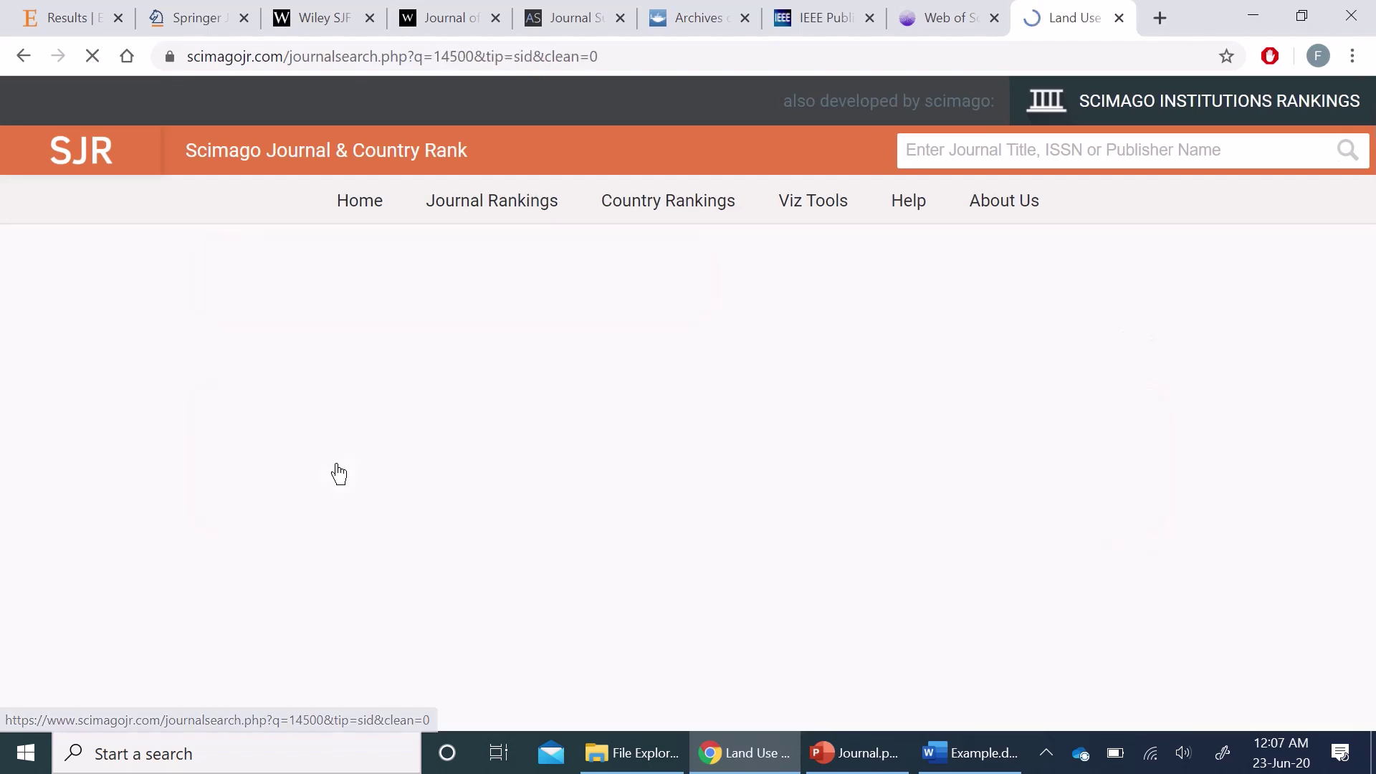
pyautogui.scroll(-1, 86, 443)
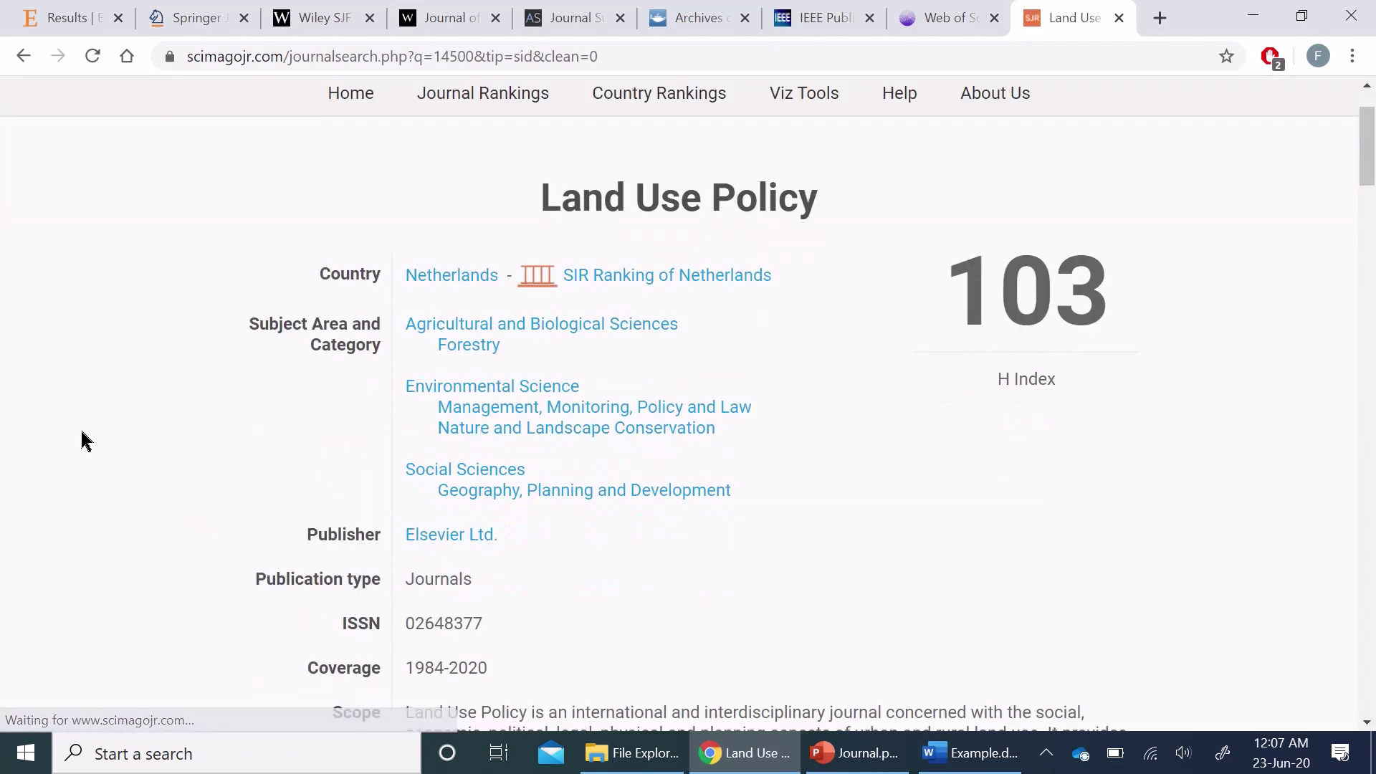
pyautogui.click(416, 288)
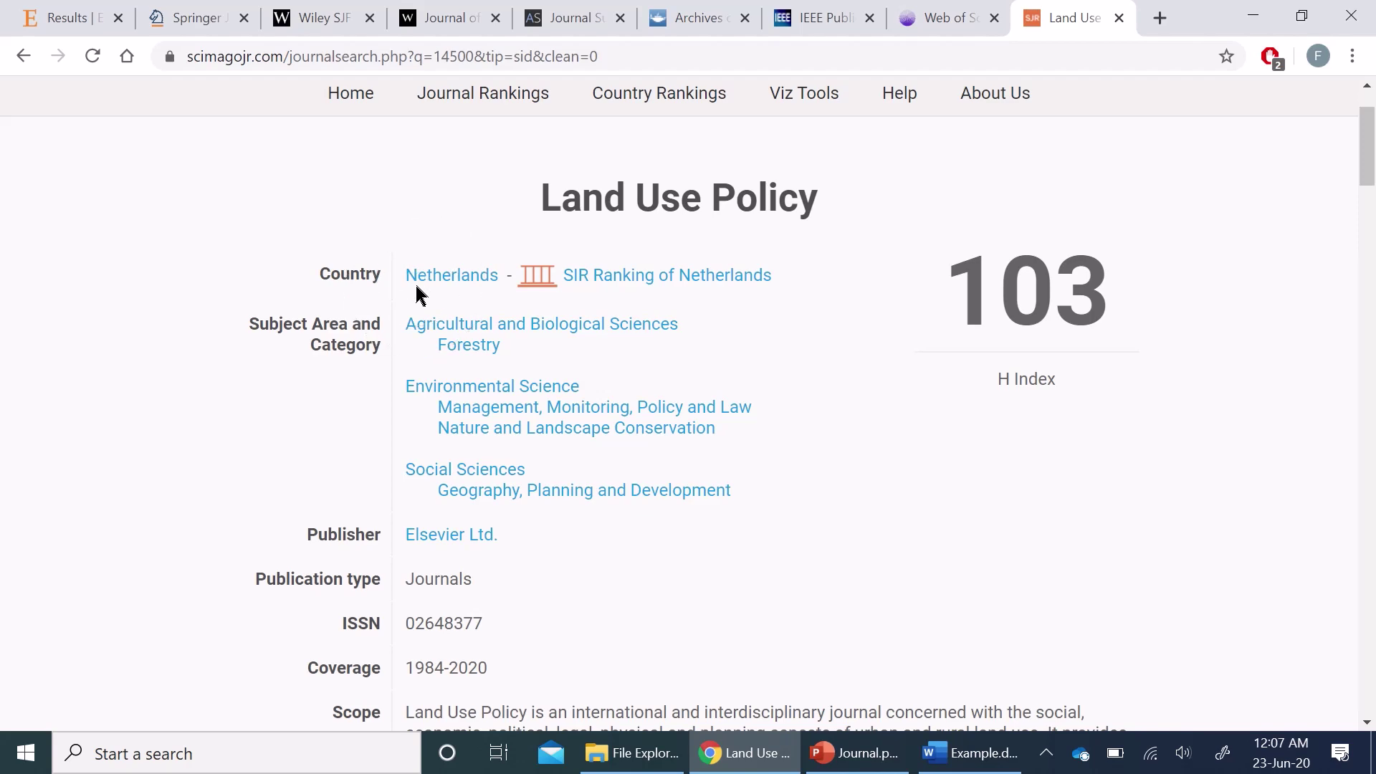
pyautogui.click(349, 351)
# - Scroll through Land Use Policy's H index, scope, quartiles and SJR citation charts
pyautogui.scroll(-4, 350, 358)
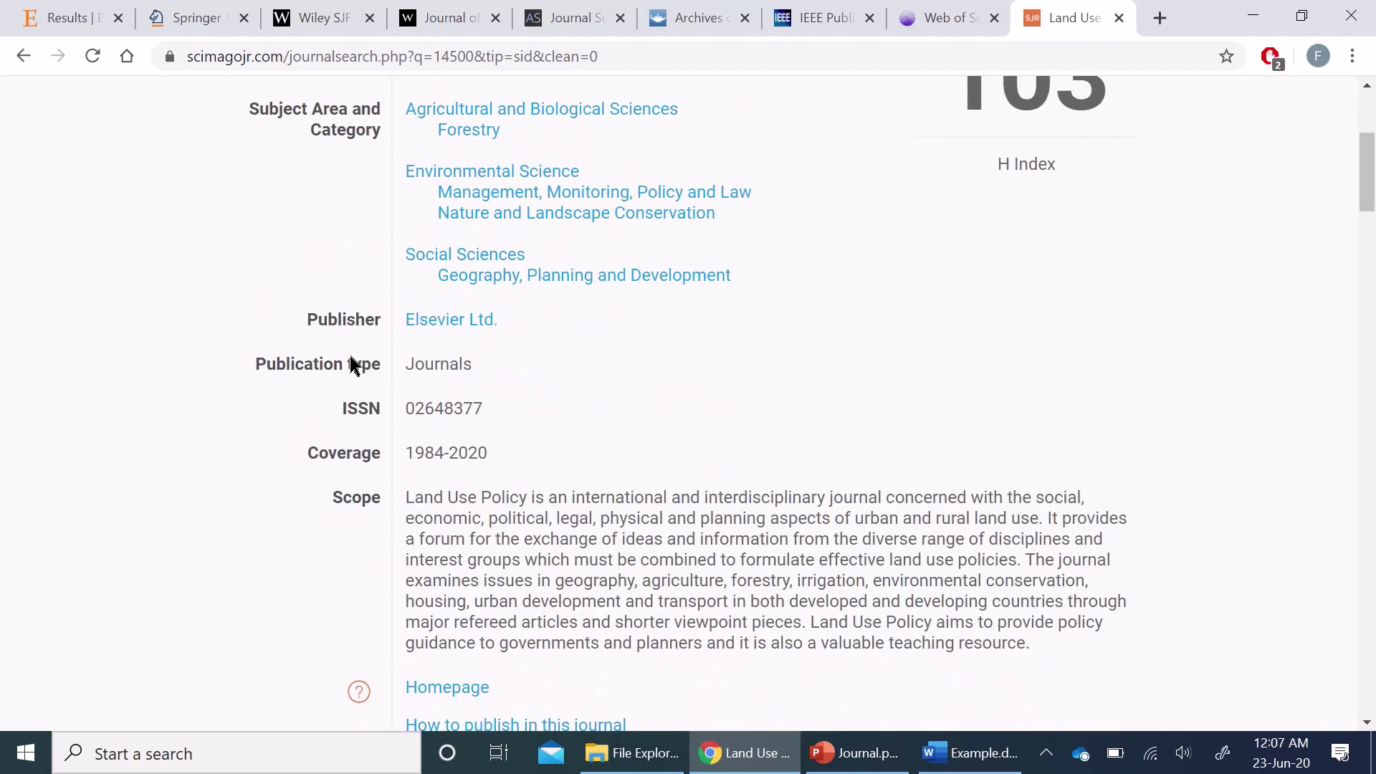
pyautogui.scroll(-3, 571, 473)
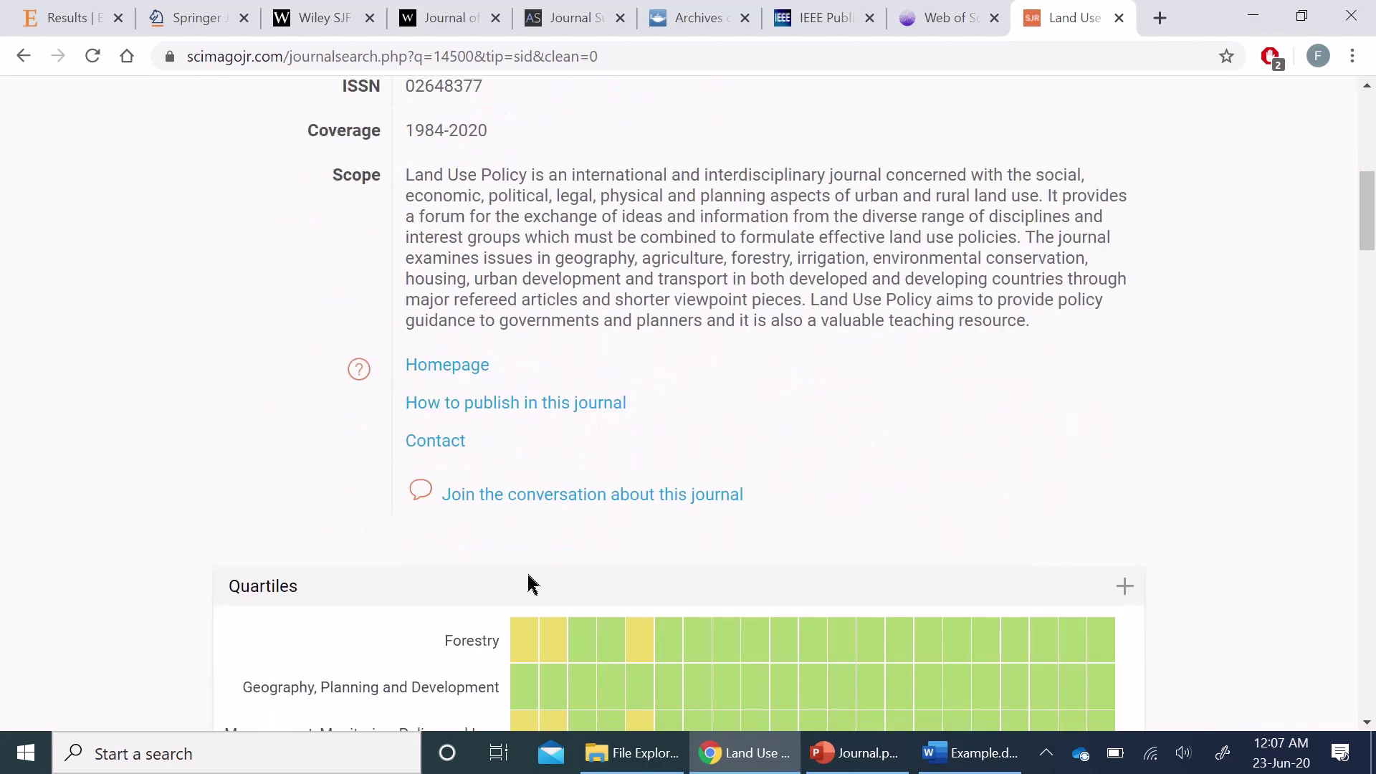
pyautogui.scroll(-4, 89, 433)
pyautogui.scroll(-4, 89, 433)
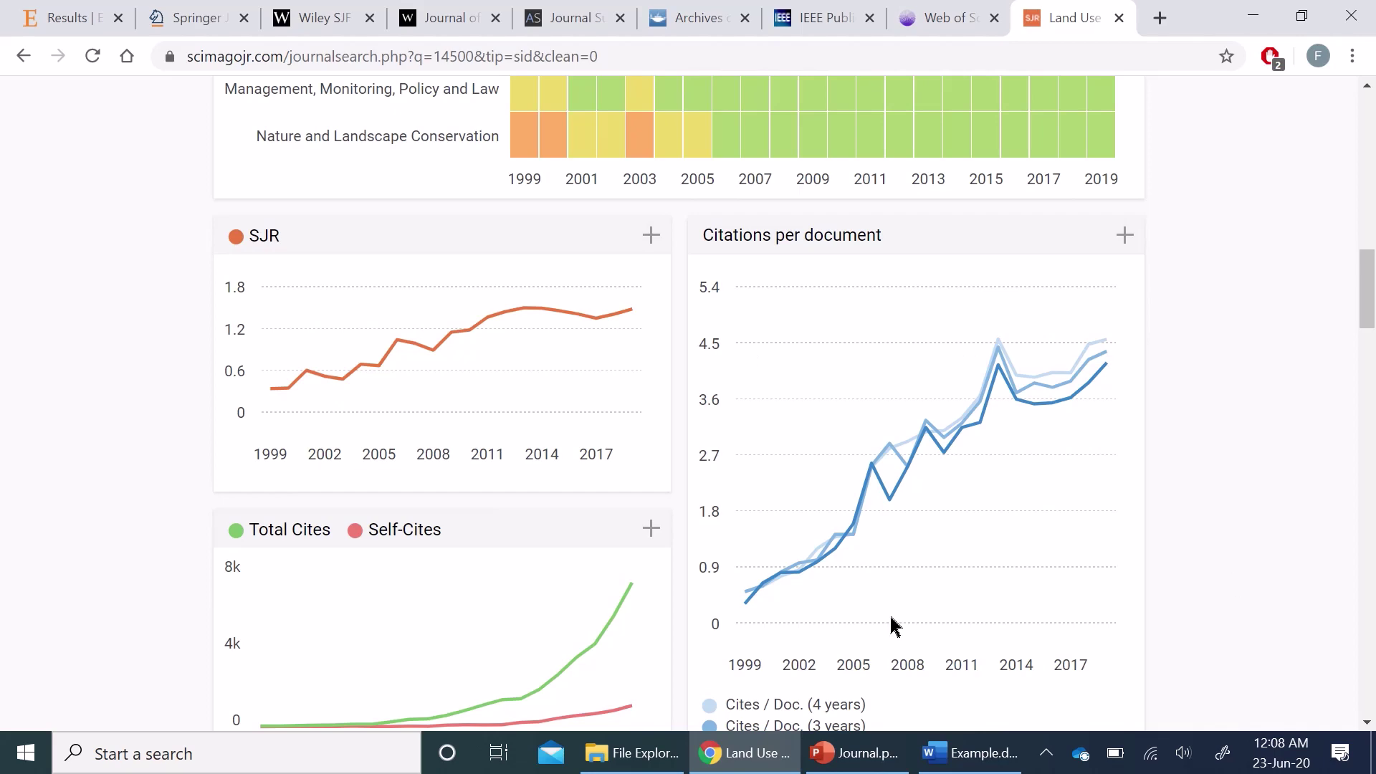
pyautogui.scroll(-1, 39, 471)
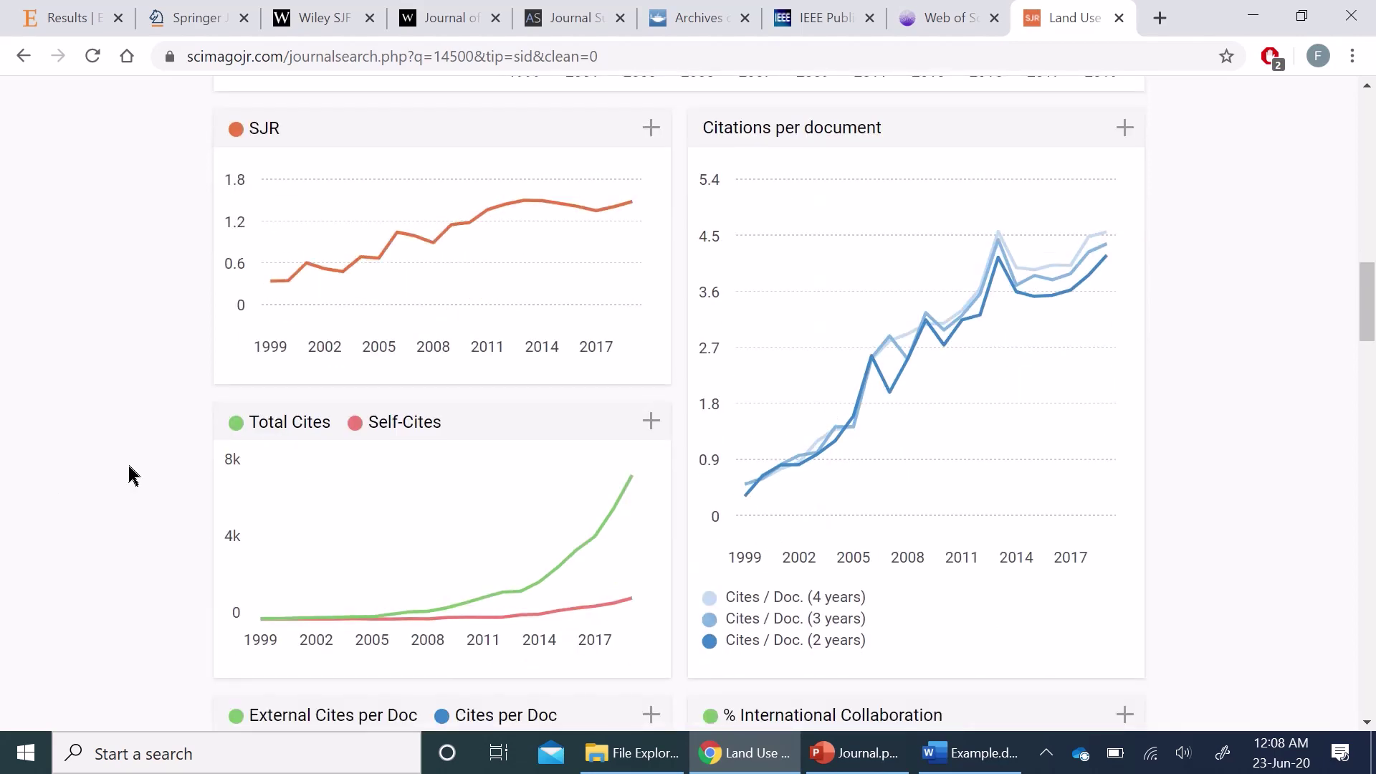
pyautogui.scroll(-3, 191, 492)
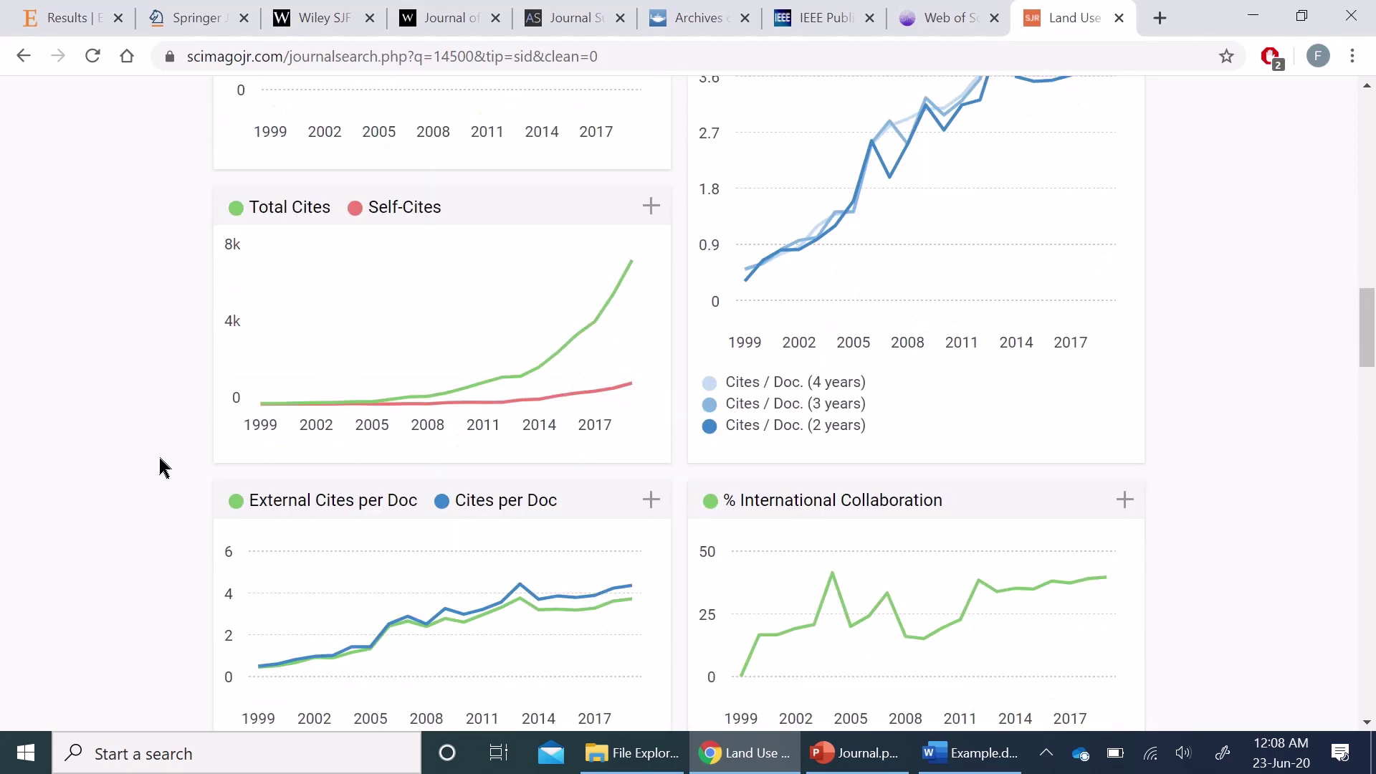
pyautogui.scroll(-4, 155, 471)
pyautogui.scroll(-4, 155, 472)
pyautogui.scroll(18, 155, 471)
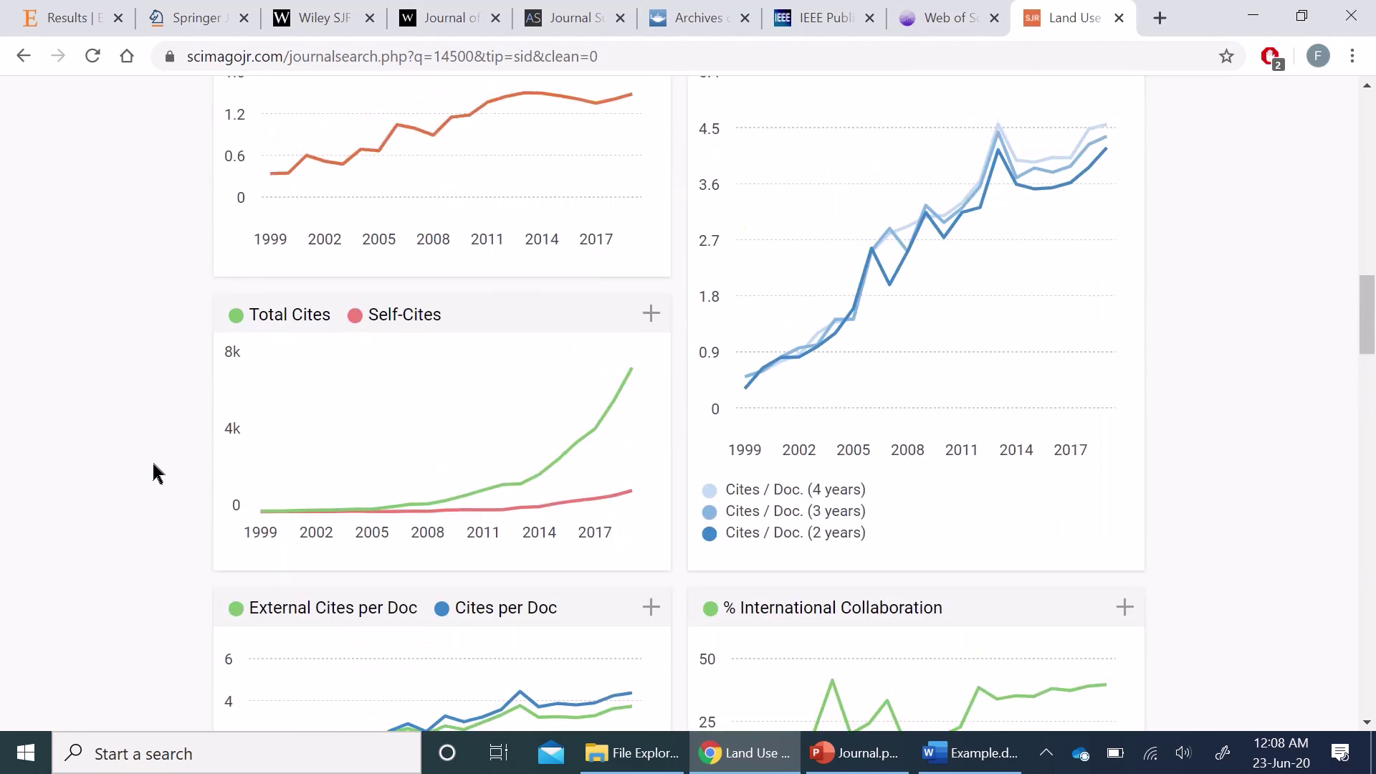
pyautogui.scroll(5, 155, 472)
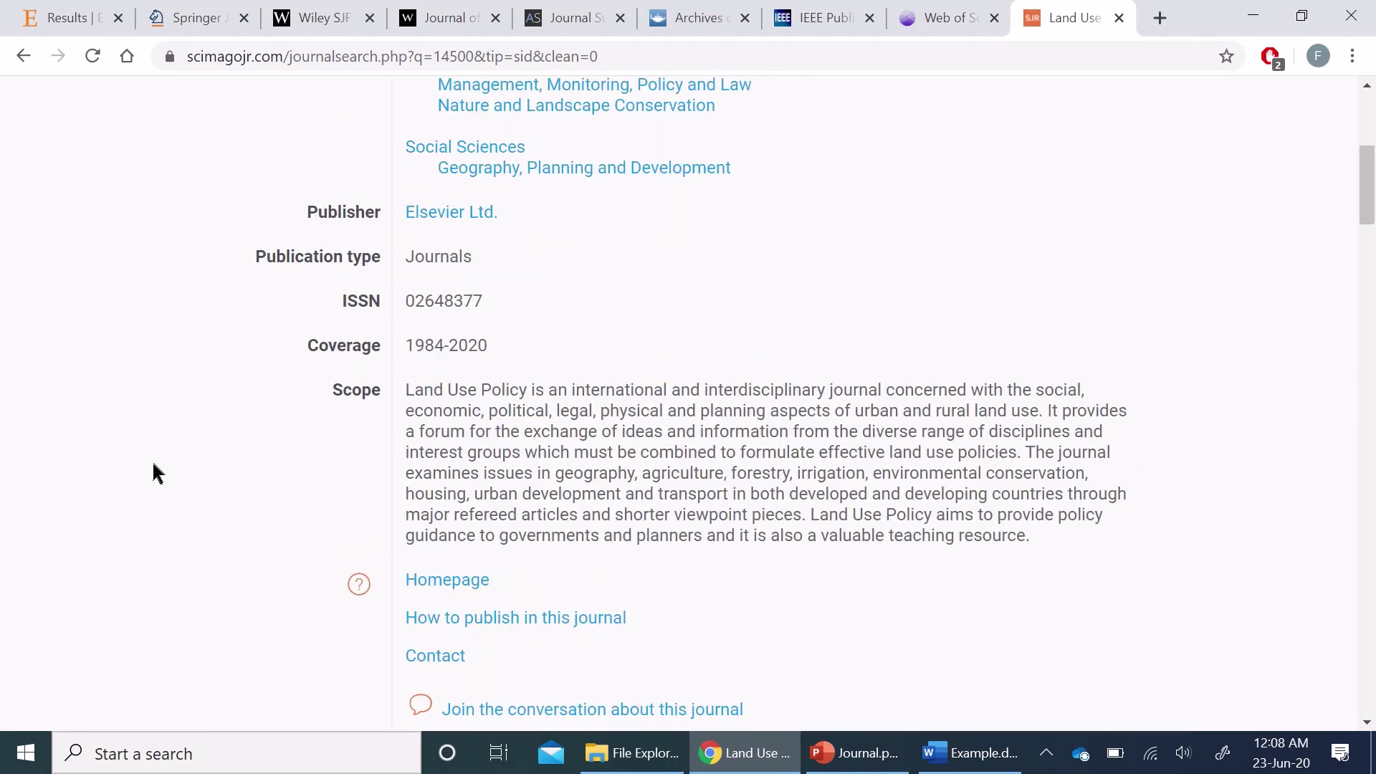